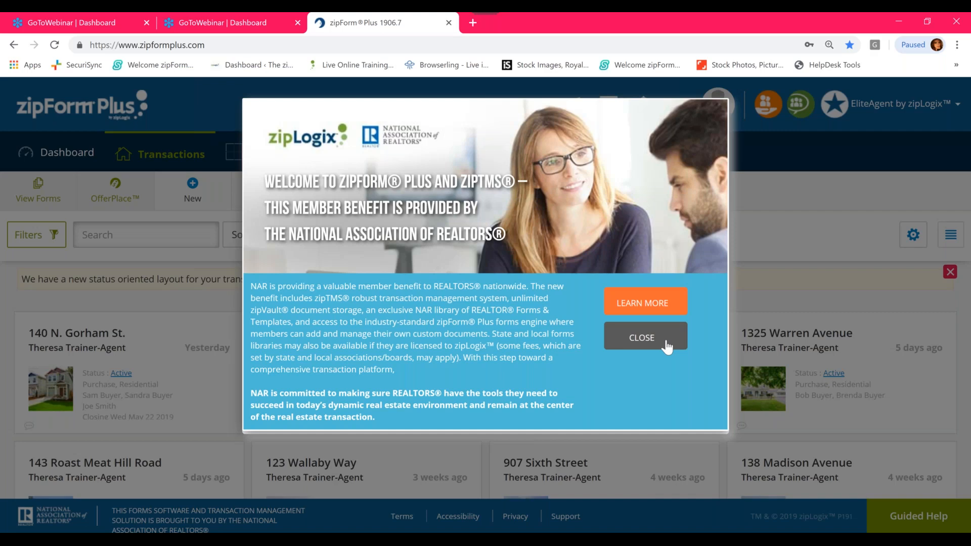
- Dismiss the welcome announcement and look at the account profile summary
click(666, 346)
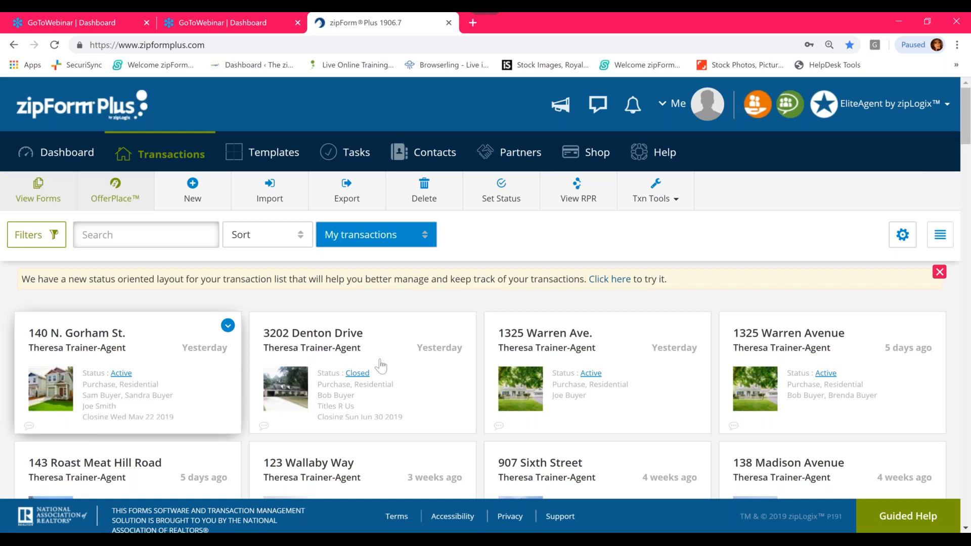
click(668, 109)
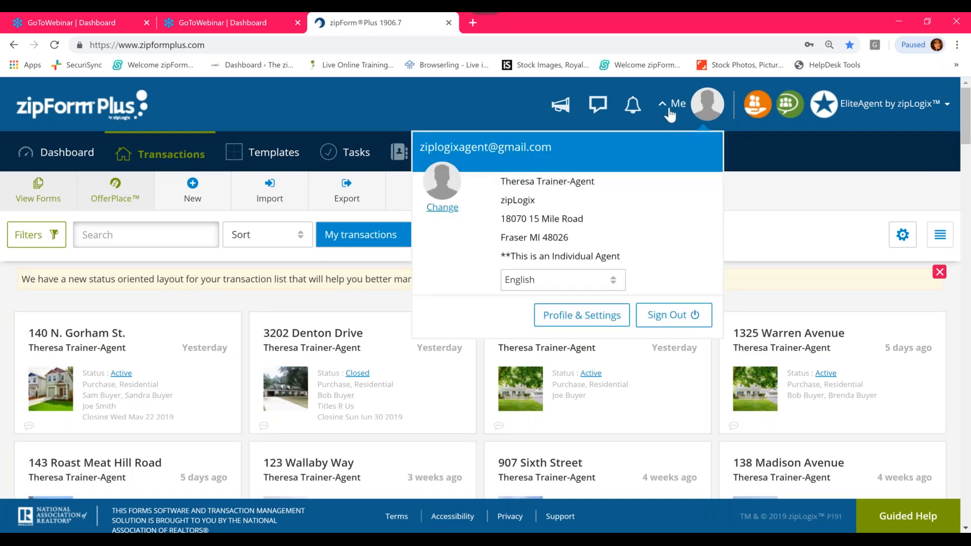
click(246, 122)
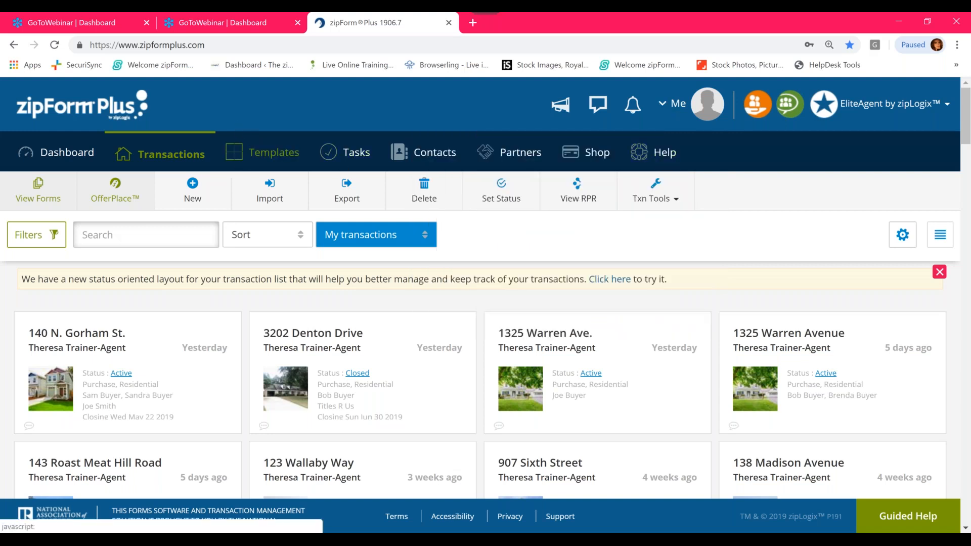
click(783, 210)
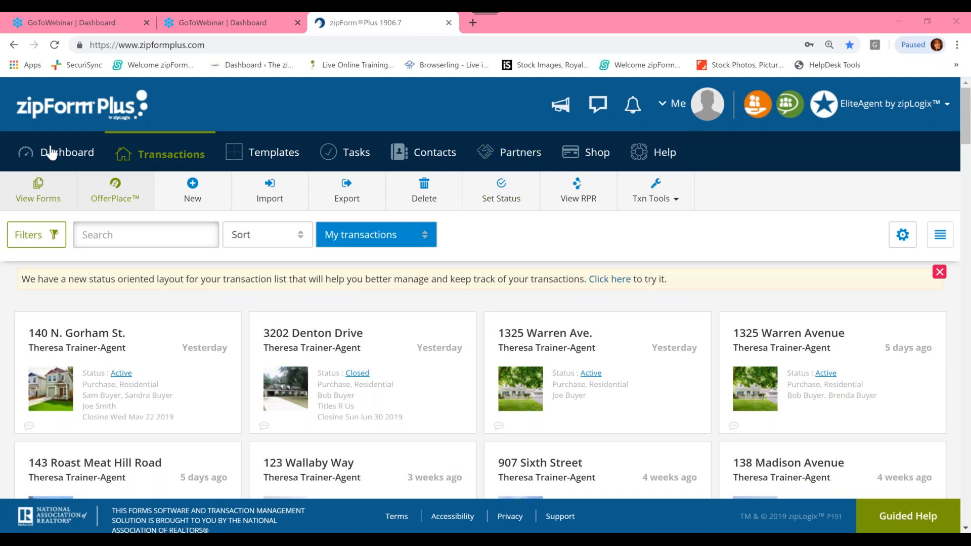
- Show the Transactions list with the browser in full-screen view
click(165, 147)
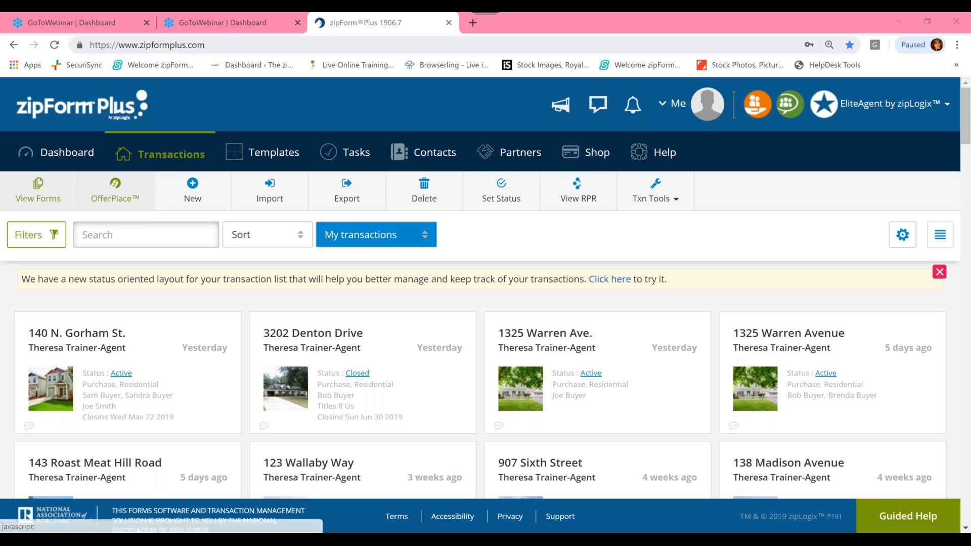
key(F11)
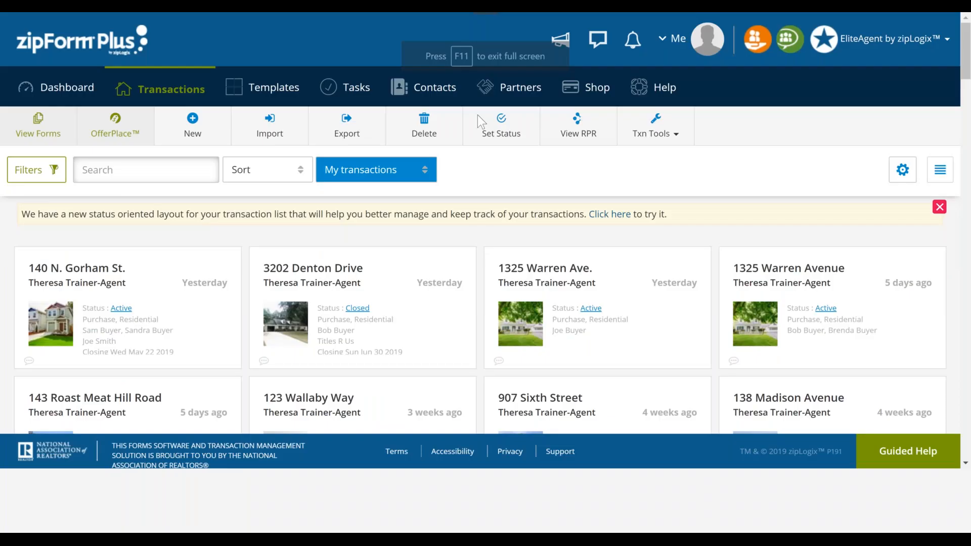
click(152, 85)
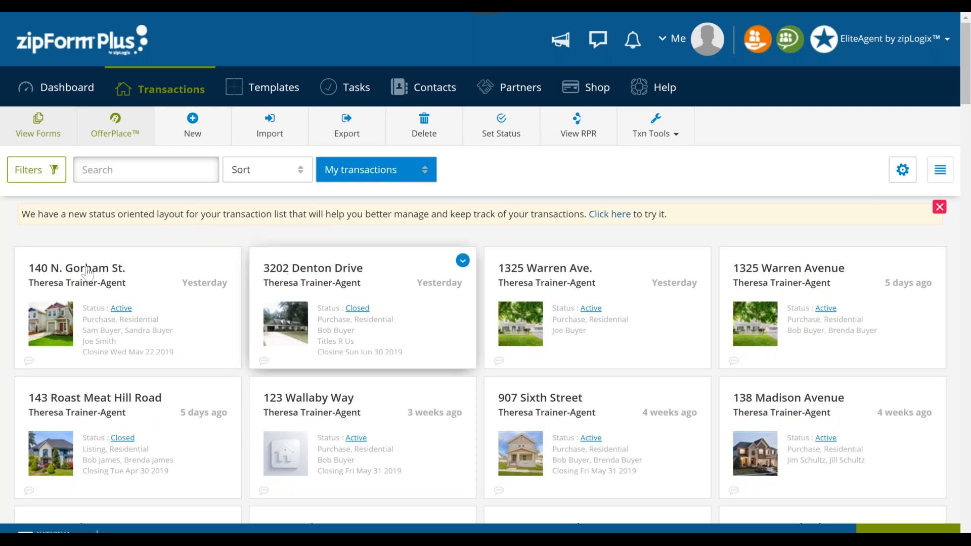
key(ctrl)
key(ctrl)
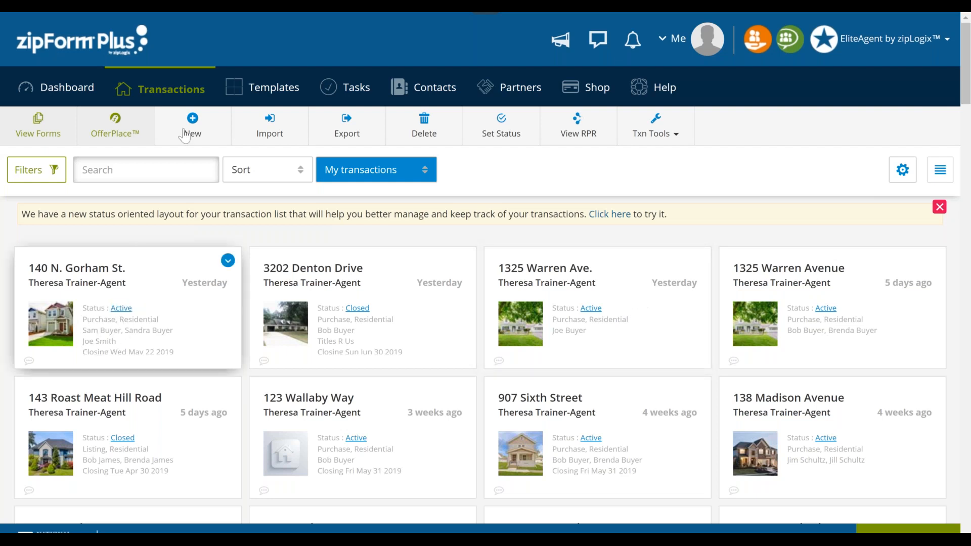
- Open the Dashboard to review the sales figures, recent activity and transaction charts
click(61, 91)
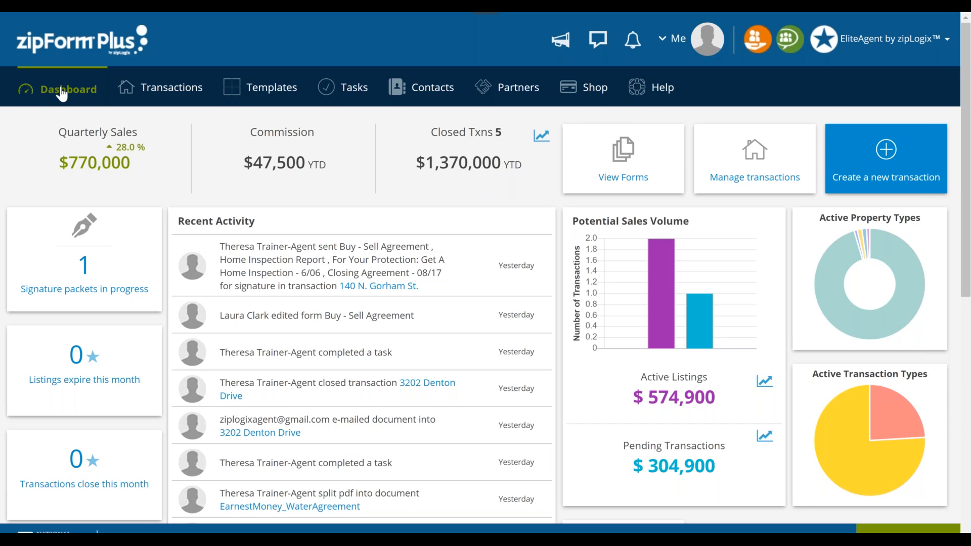
click(61, 93)
click(61, 93)
- Open the template "Template for Buy Side 2019", check its checklist and return to the template list
click(160, 87)
click(282, 95)
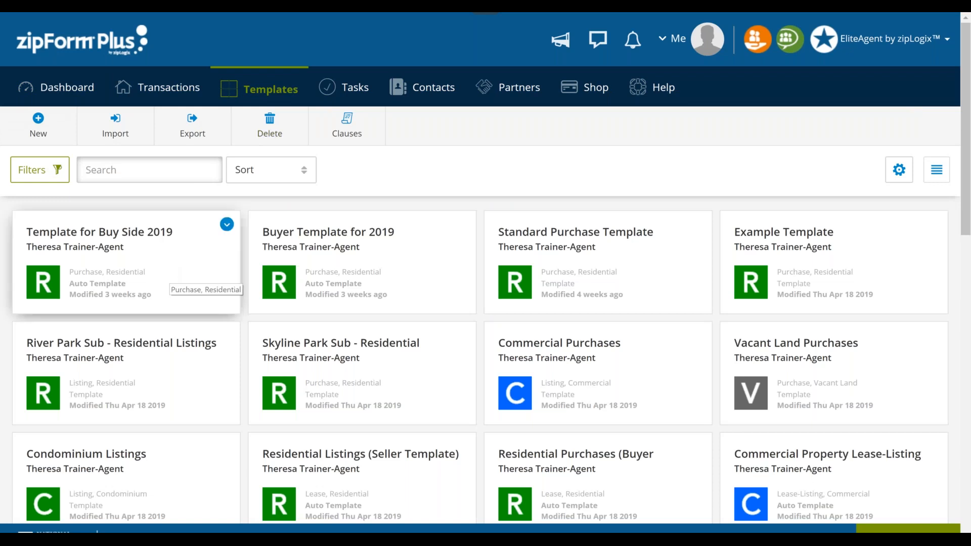
click(158, 274)
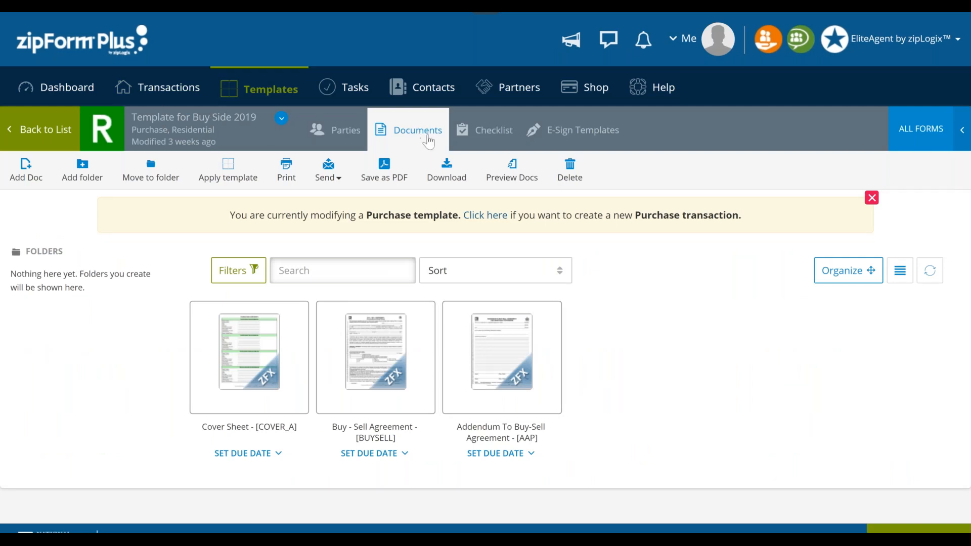
click(478, 134)
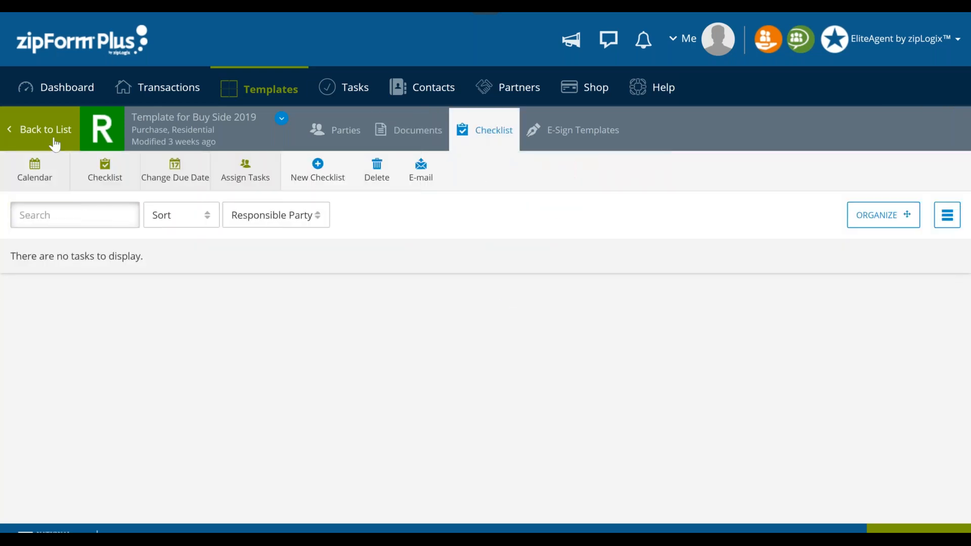
click(55, 144)
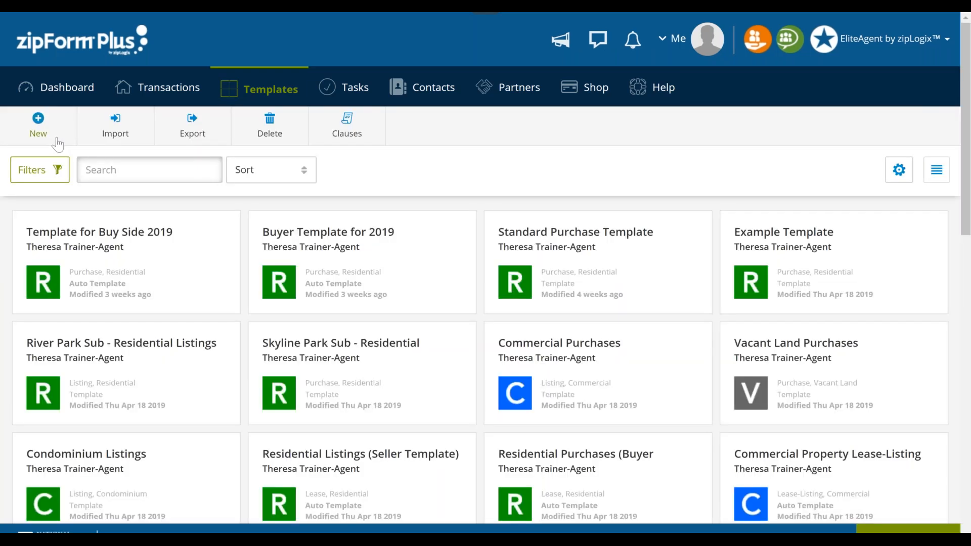
- Open the template "Buyer Template for 2019" and examine the tasks in its checklist
click(329, 232)
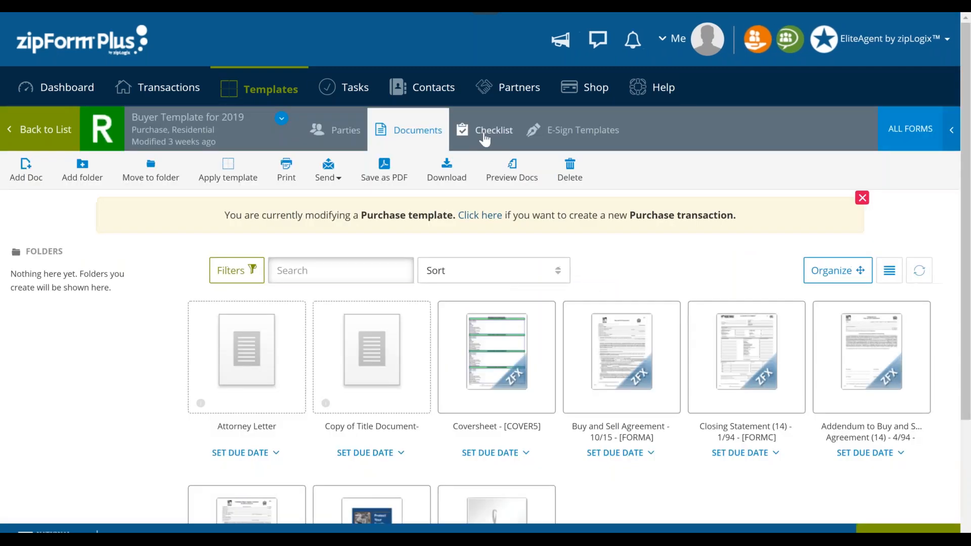
click(484, 133)
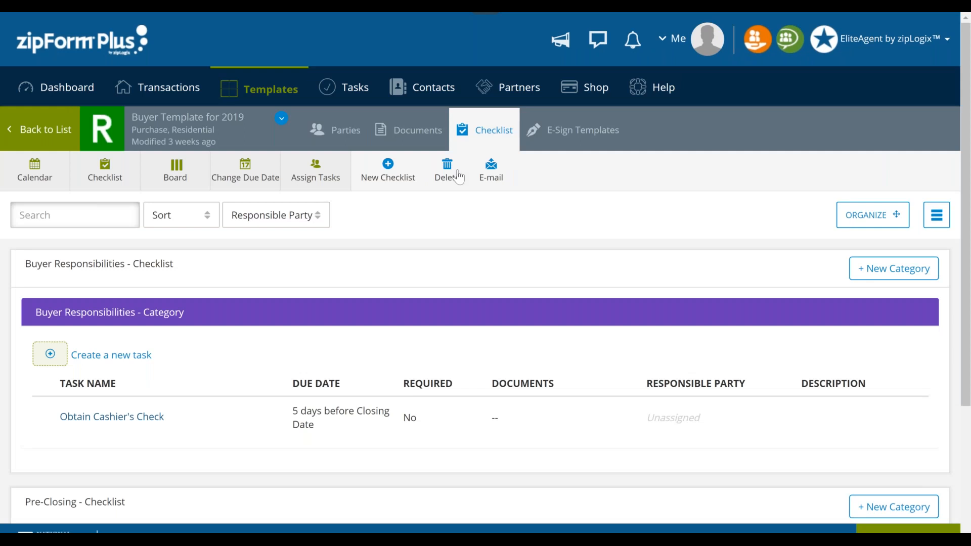
scroll(437, 362, down, 3)
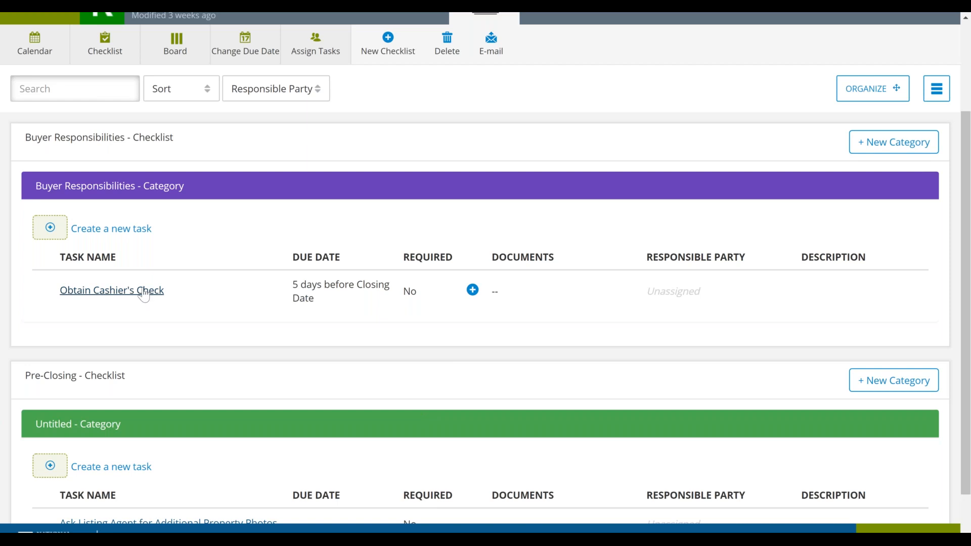
click(159, 294)
scroll(218, 303, up, 1)
scroll(485, 131, up, 3)
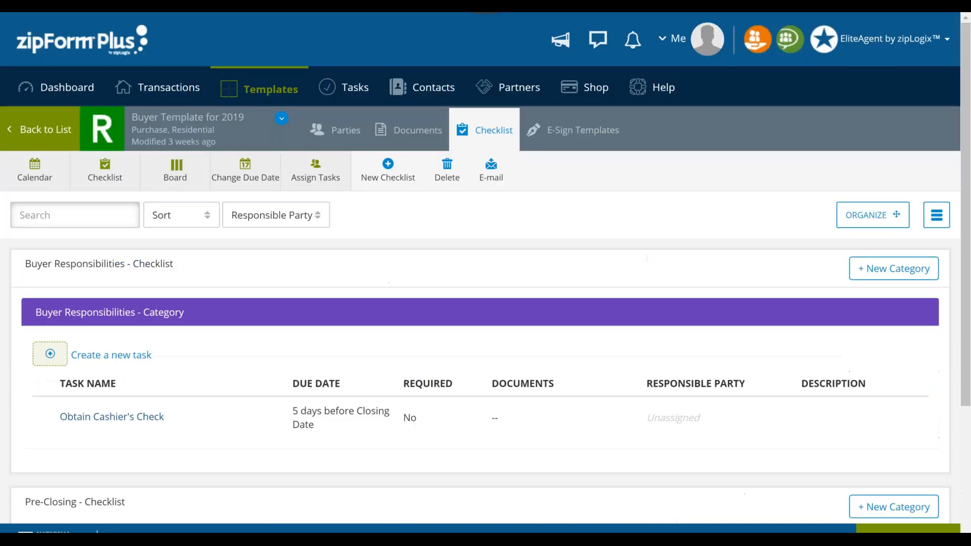
- Open the Tasks page and show the week's tasks in the calendar view
click(345, 90)
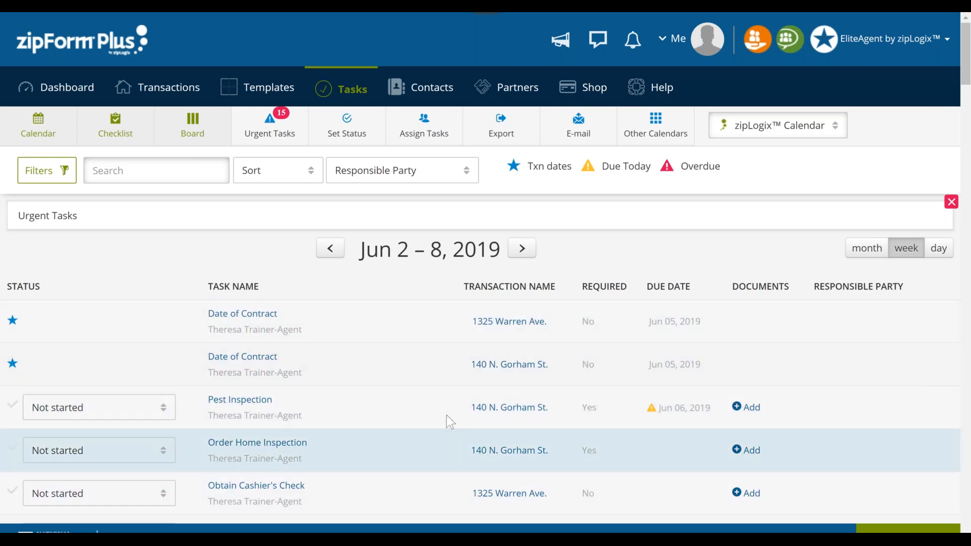
click(45, 131)
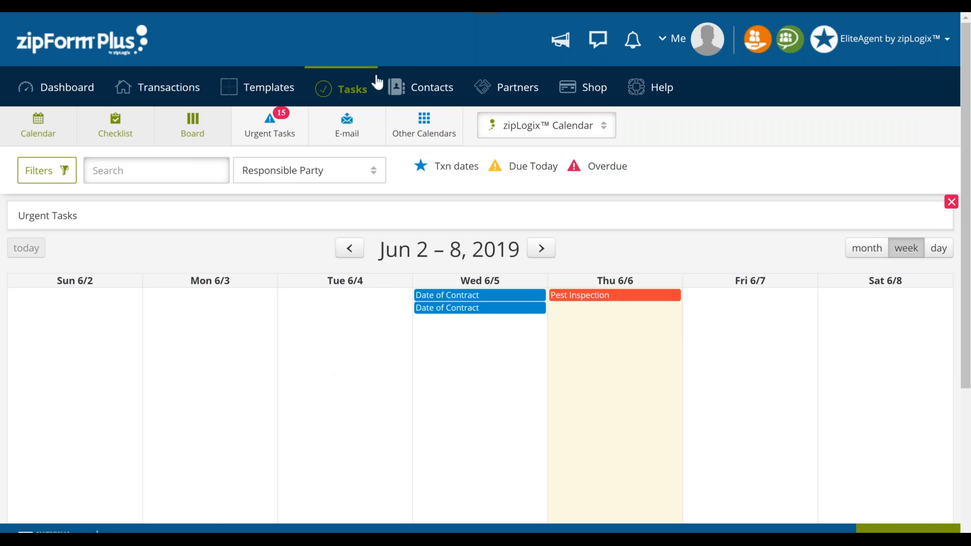
- View the Contacts address book and the list of integrated Partners
click(433, 87)
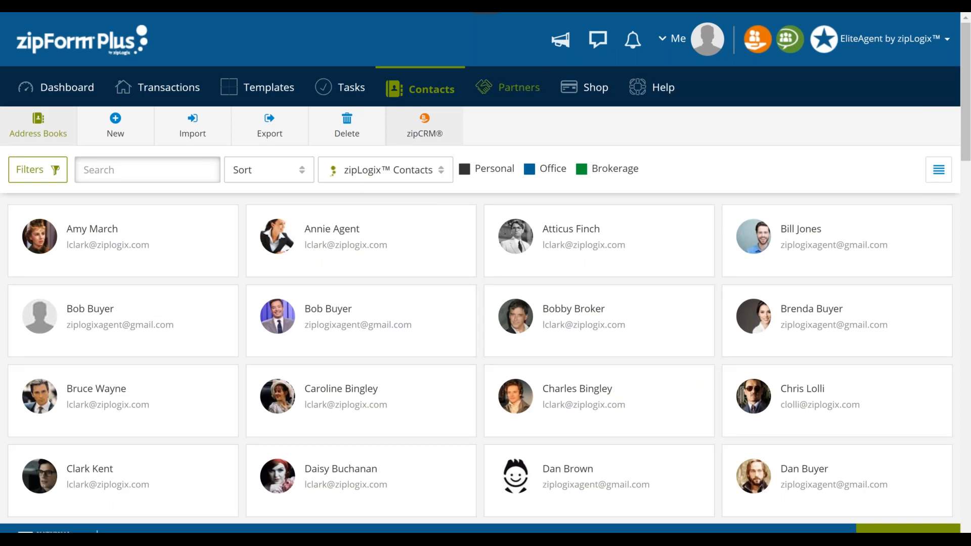
click(507, 87)
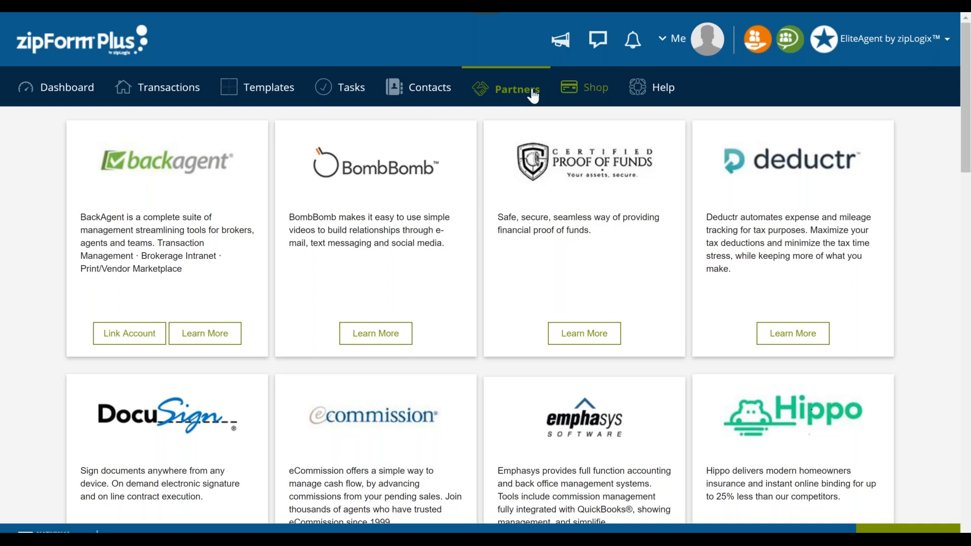
- Open the Support Material page from the Help options and leave full-screen view
click(679, 90)
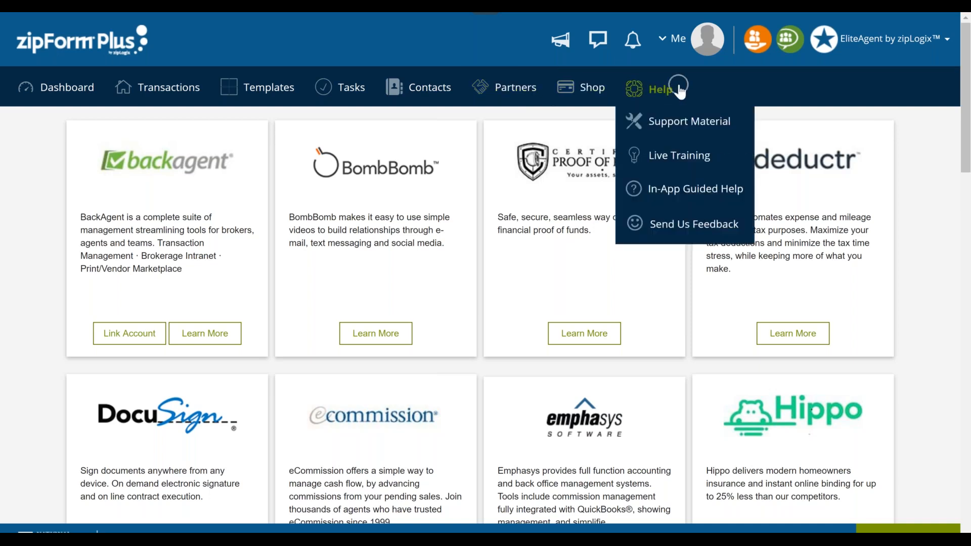
click(664, 126)
click(664, 126)
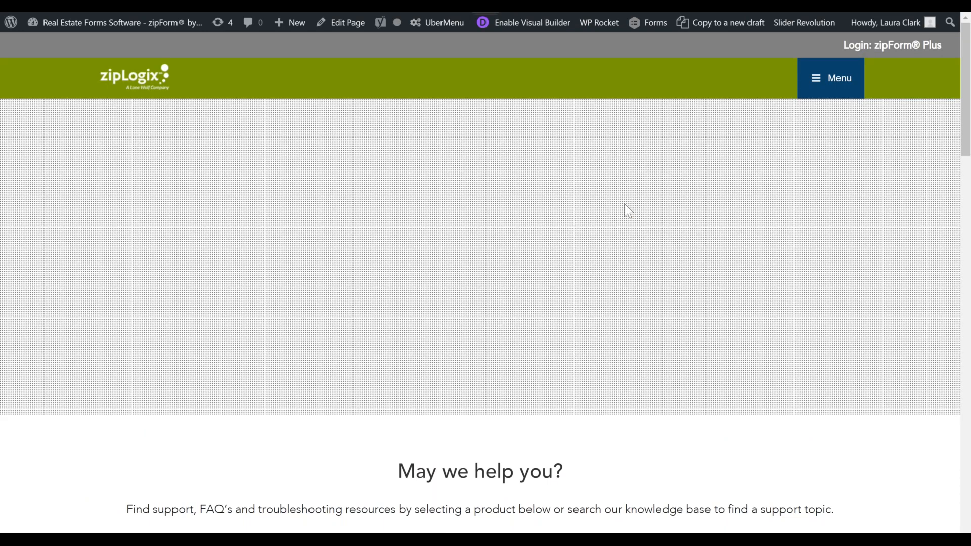
key(F11)
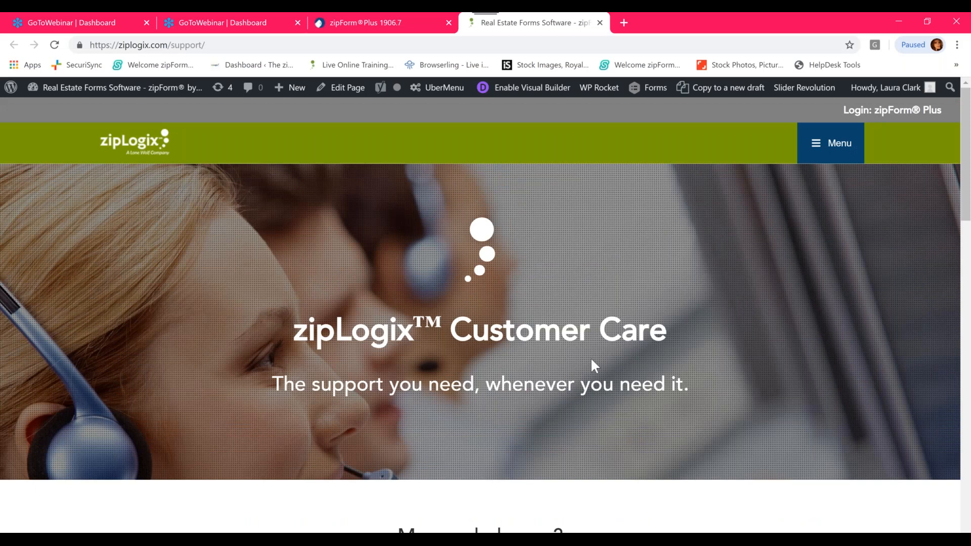
- Return to the zipForm Plus browser tab and show the Help options, including Live Training and In-App Guided Help
click(392, 18)
click(652, 153)
click(679, 222)
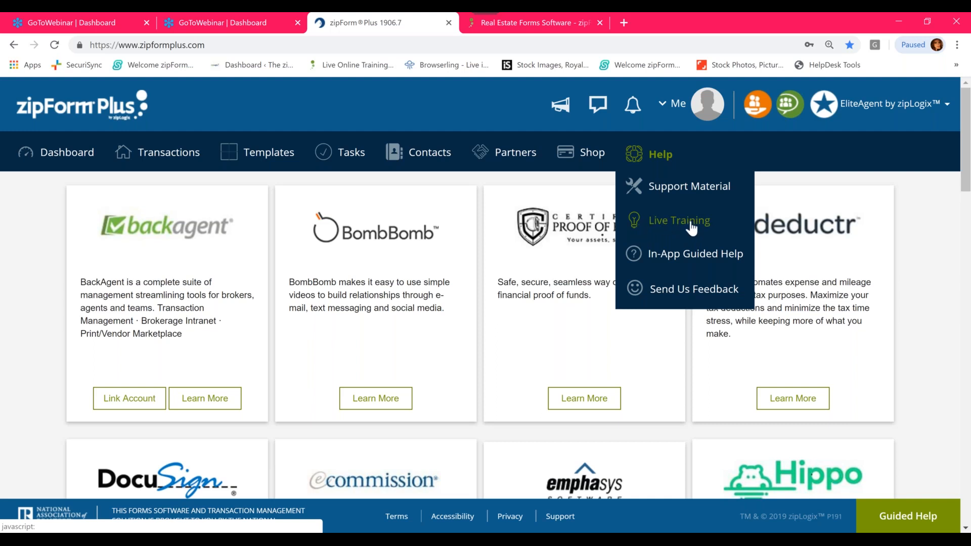
key(ctrl)
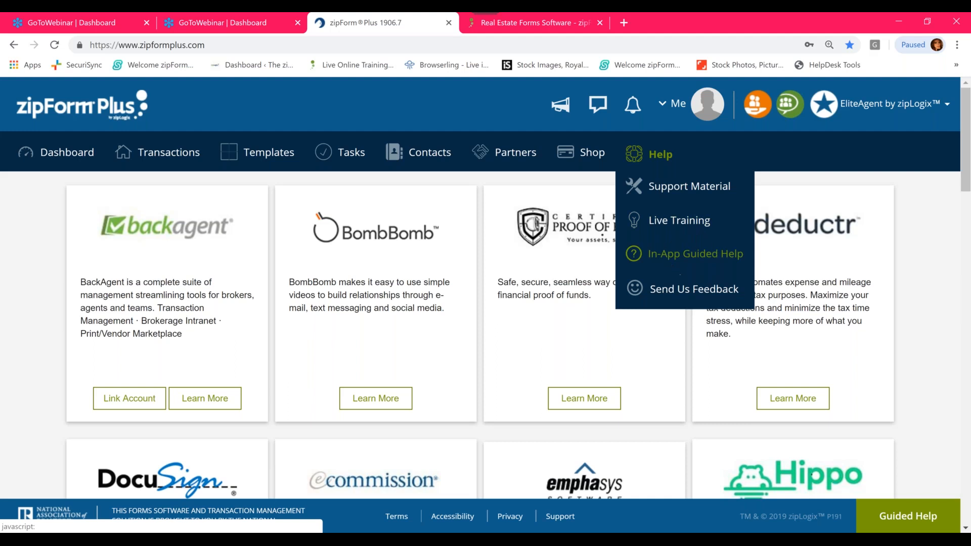
key(ctrl)
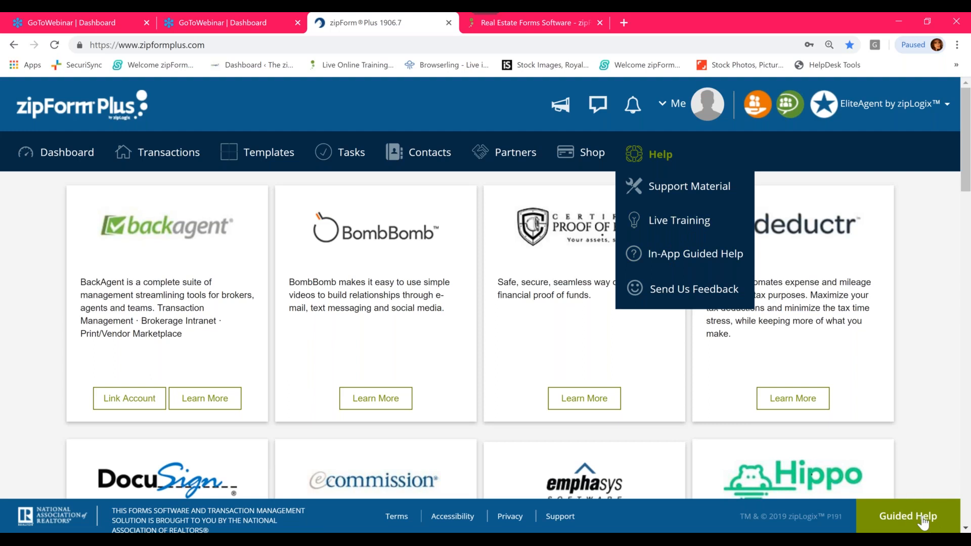
- Check the Guided Help walk-throughs offered on the Partners page and on the Transactions page
click(891, 515)
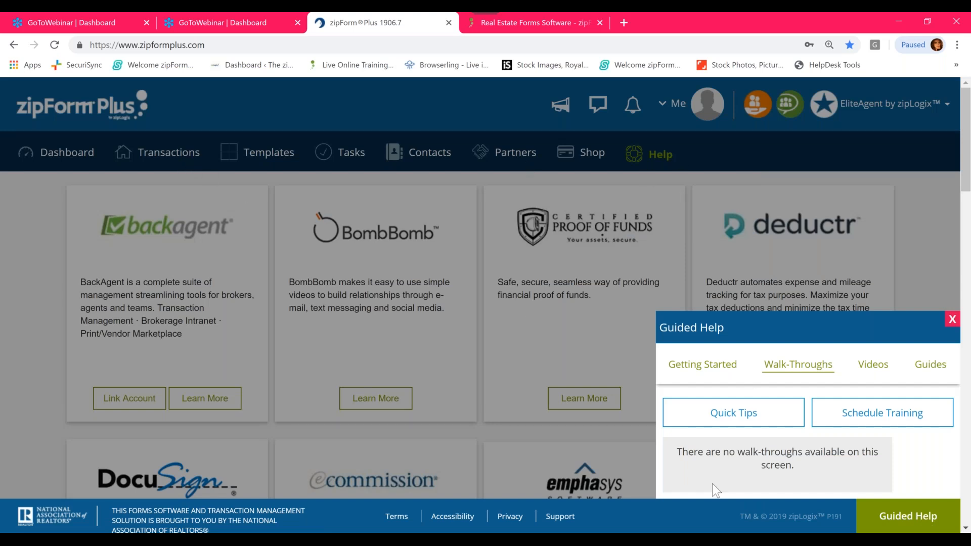
click(181, 143)
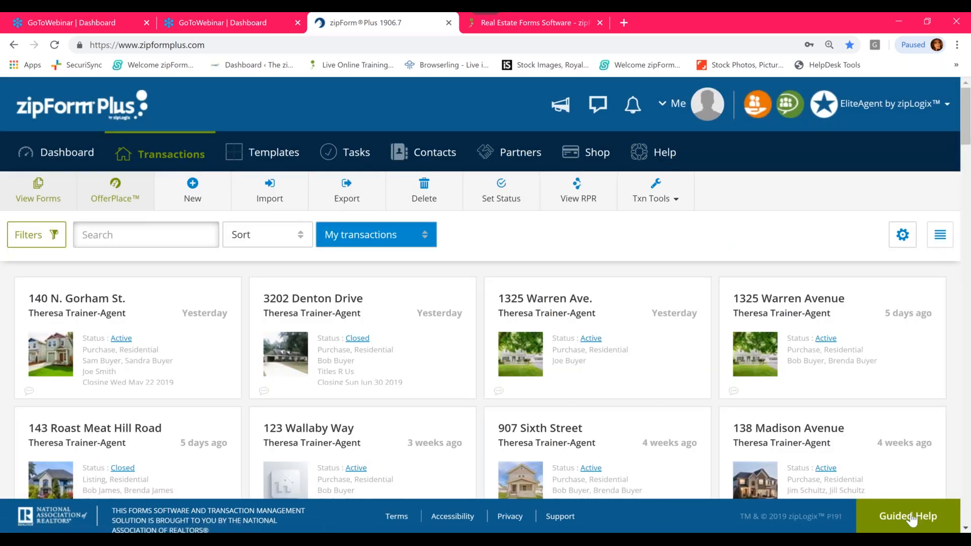
click(904, 516)
click(724, 462)
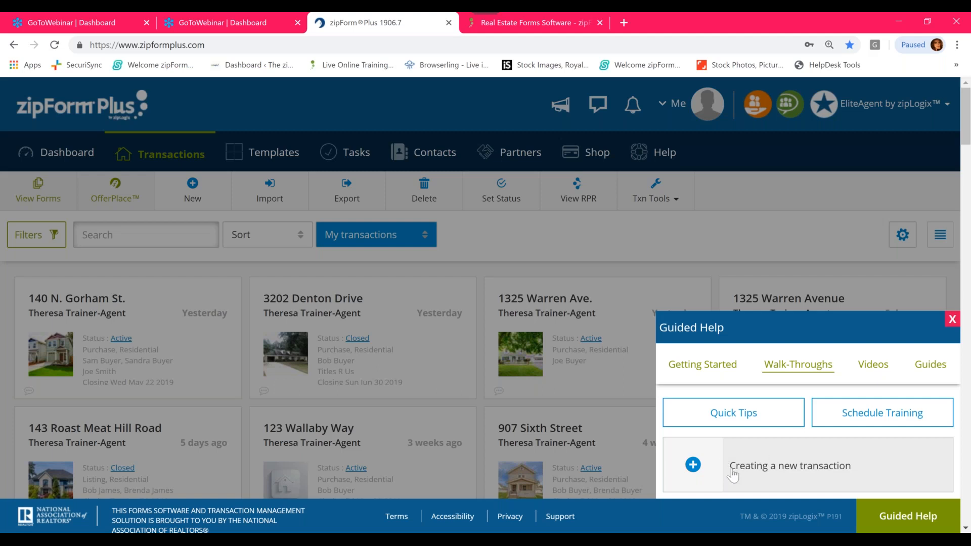
click(640, 288)
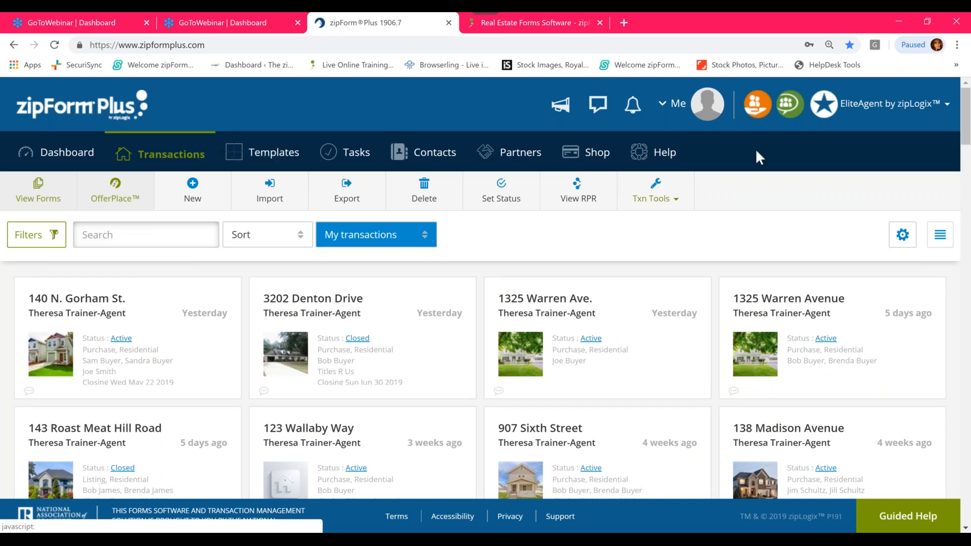
- Show the account profile summary in full-screen view and locate its profile settings and photo change options
click(679, 109)
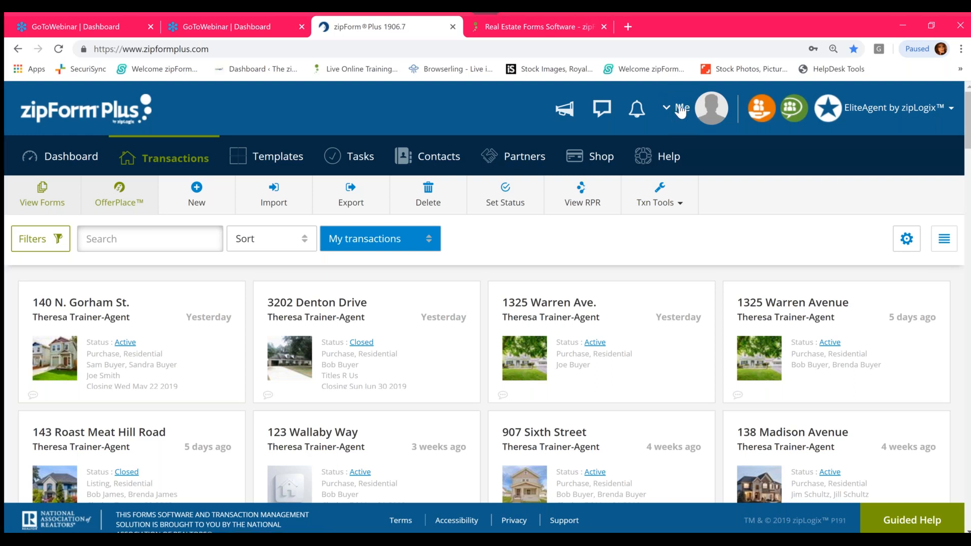
key(F11)
click(678, 45)
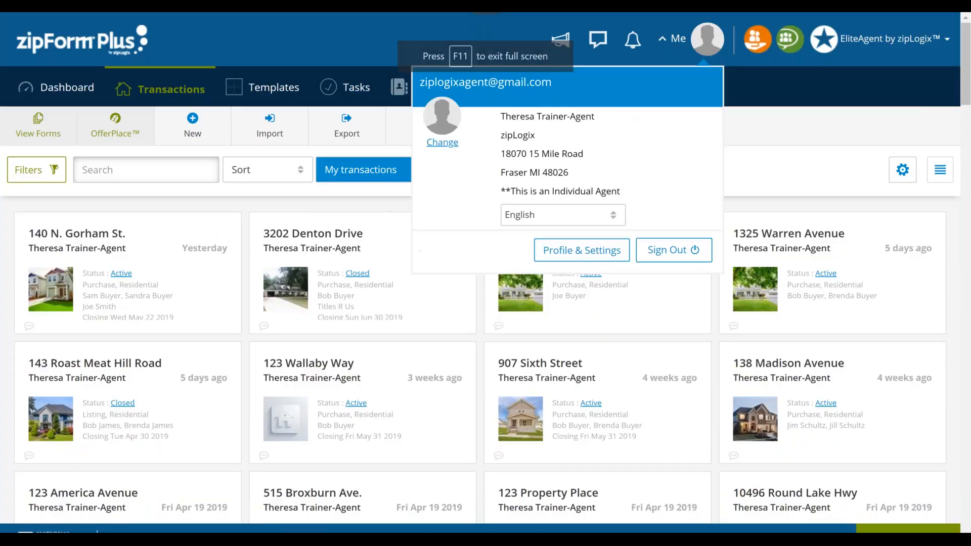
click(579, 252)
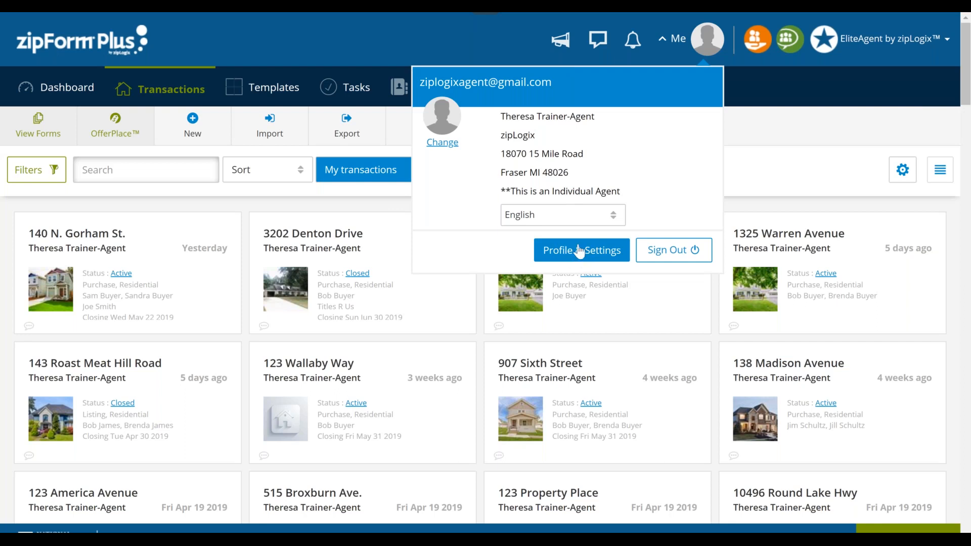
click(442, 143)
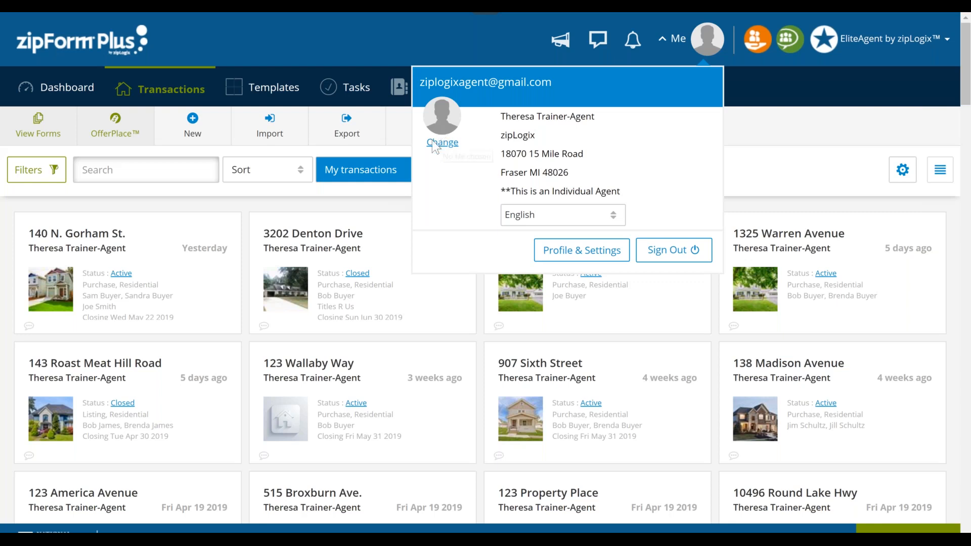
- Change the account's profile photo to the dark-haired buyer's portrait stored in the Pictures folder
click(448, 143)
click(446, 143)
click(449, 140)
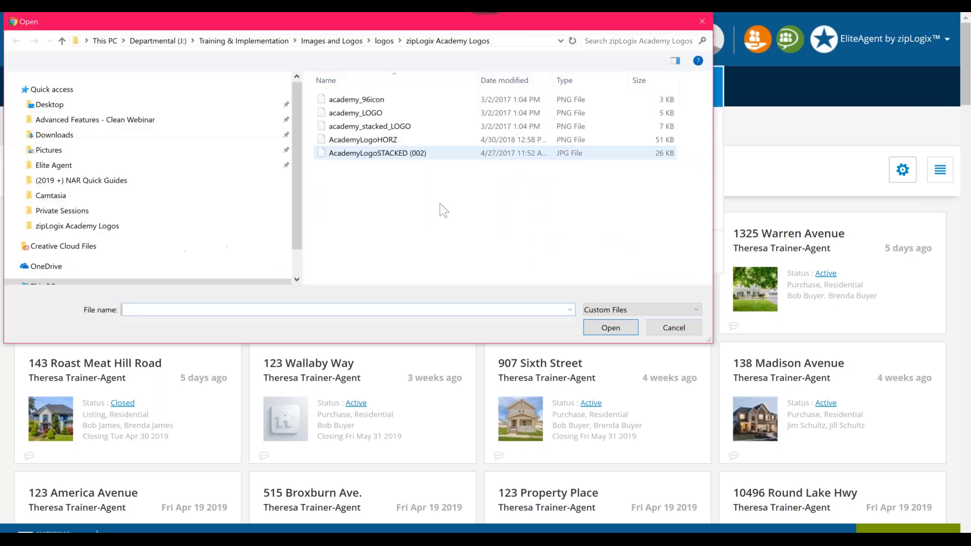
click(131, 174)
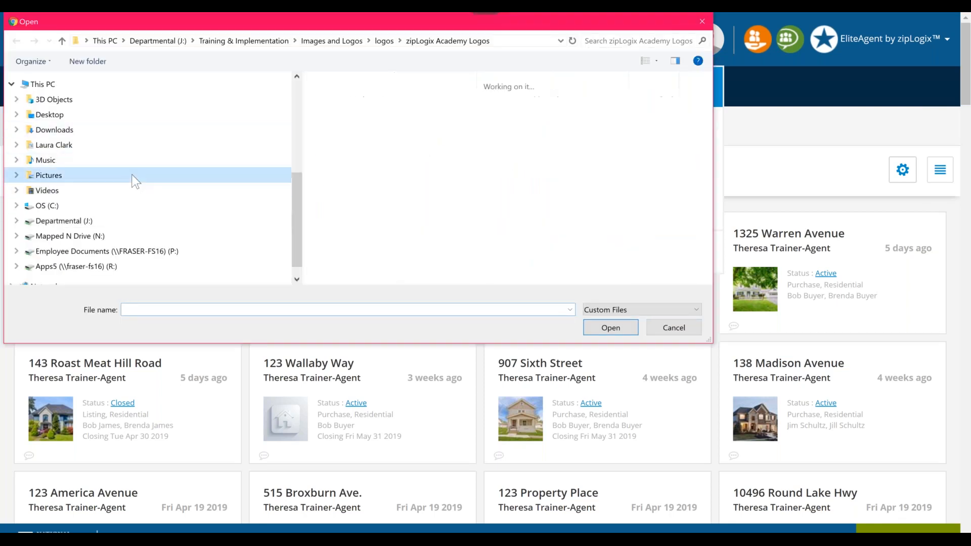
scroll(411, 238, down, 5)
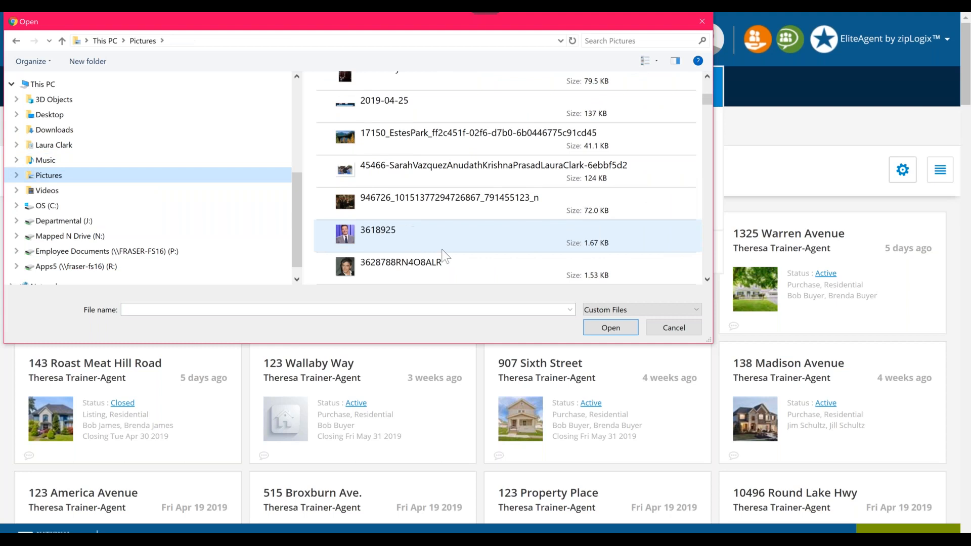
scroll(444, 257, down, 10)
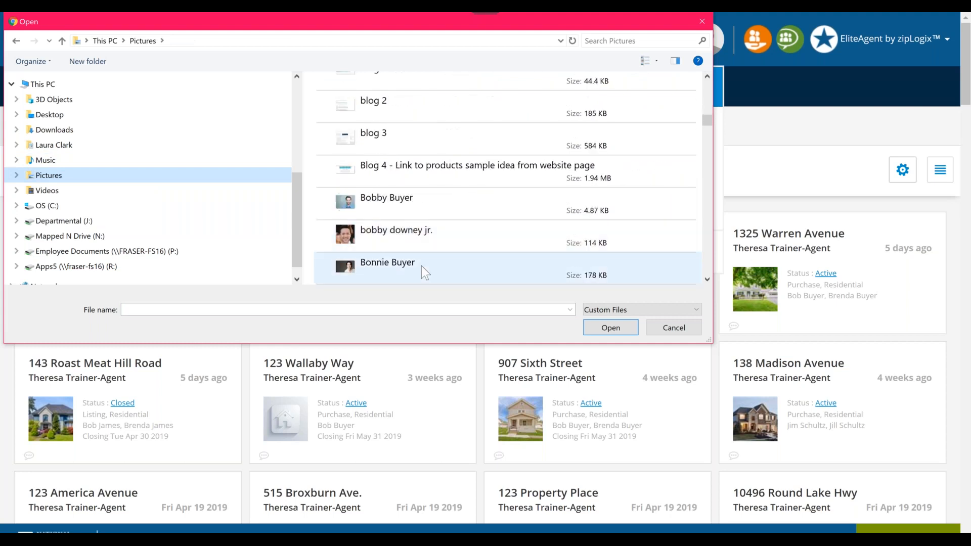
click(420, 265)
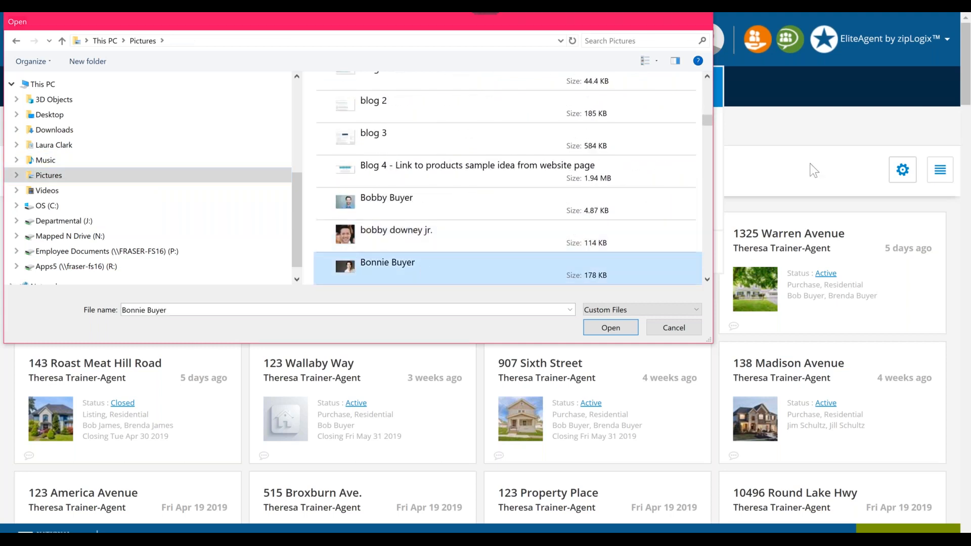
key(Return)
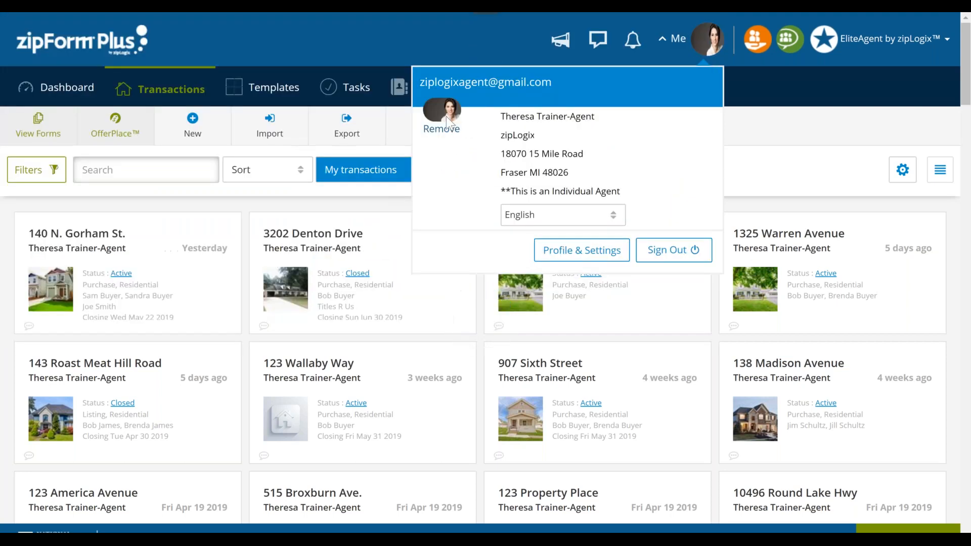
- Open the account's Profile & Settings and show the My Information fields
click(566, 263)
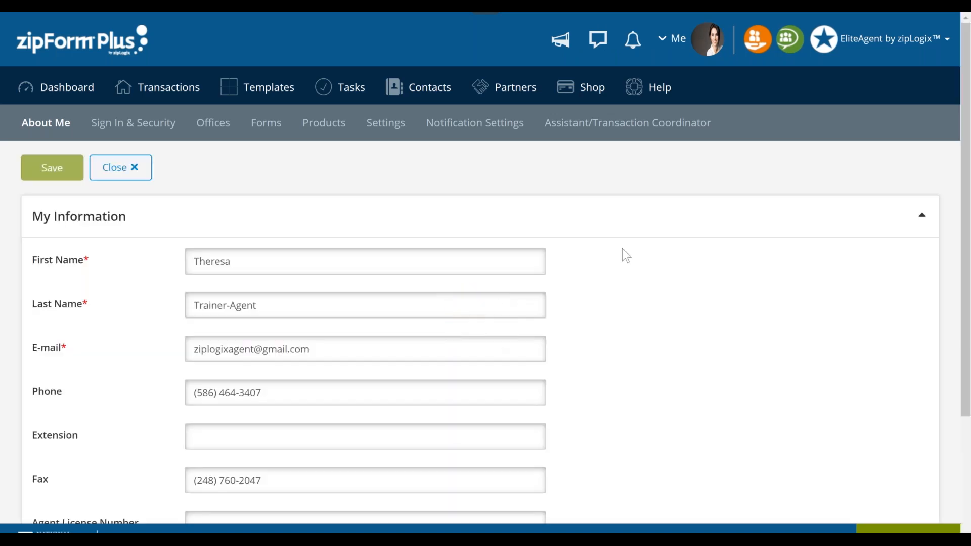
scroll(171, 265, down, 1)
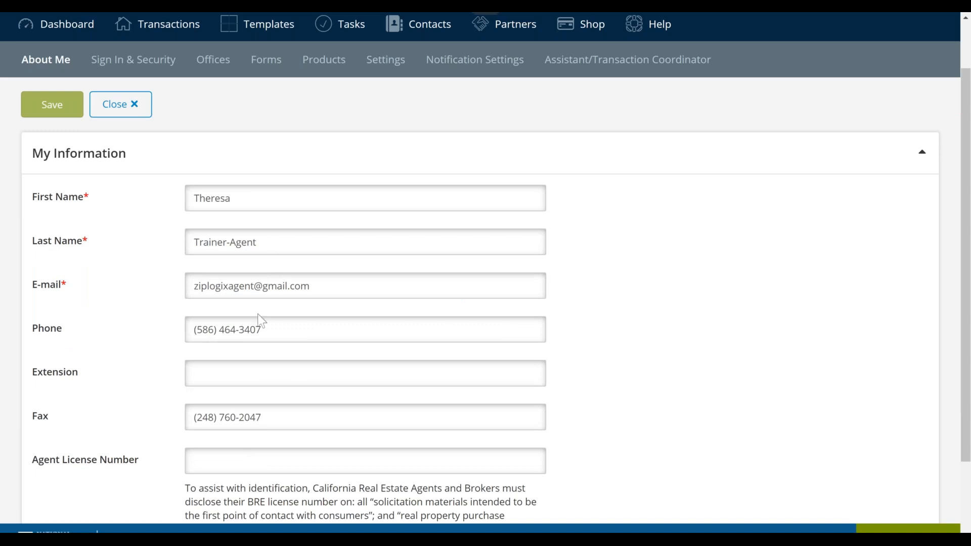
- Replace the last digit of the profile's phone number with 6 and save the profile
click(321, 331)
click(322, 332)
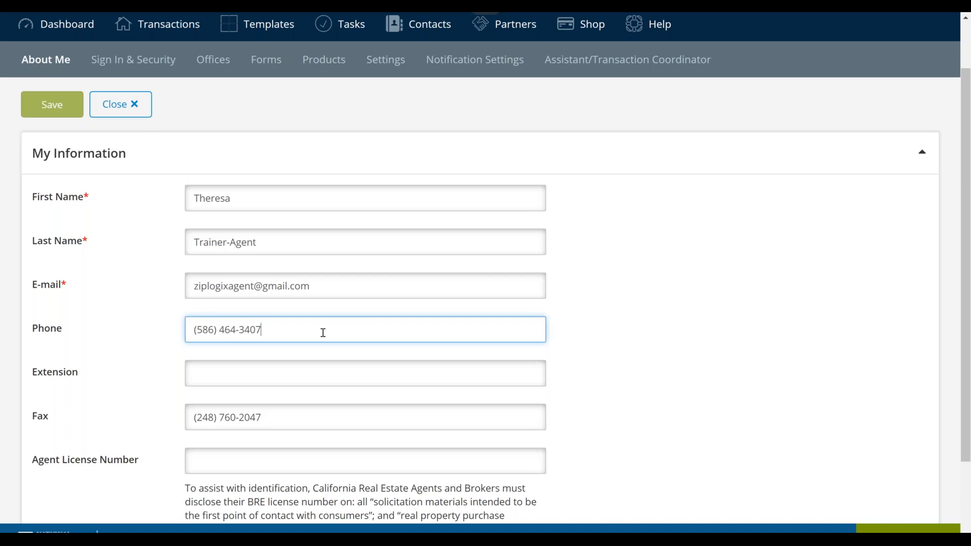
drag(279, 330, 144, 329)
drag(233, 329, 278, 336)
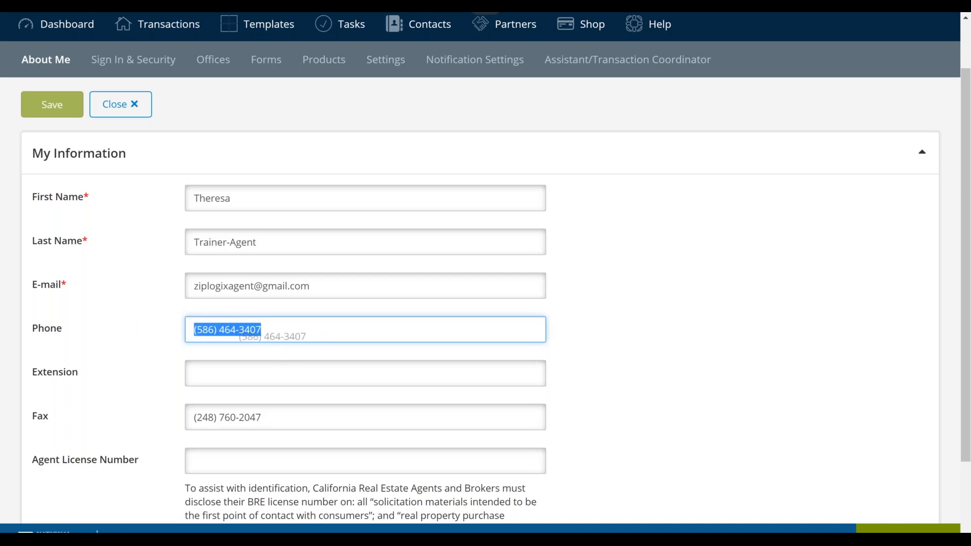
click(278, 334)
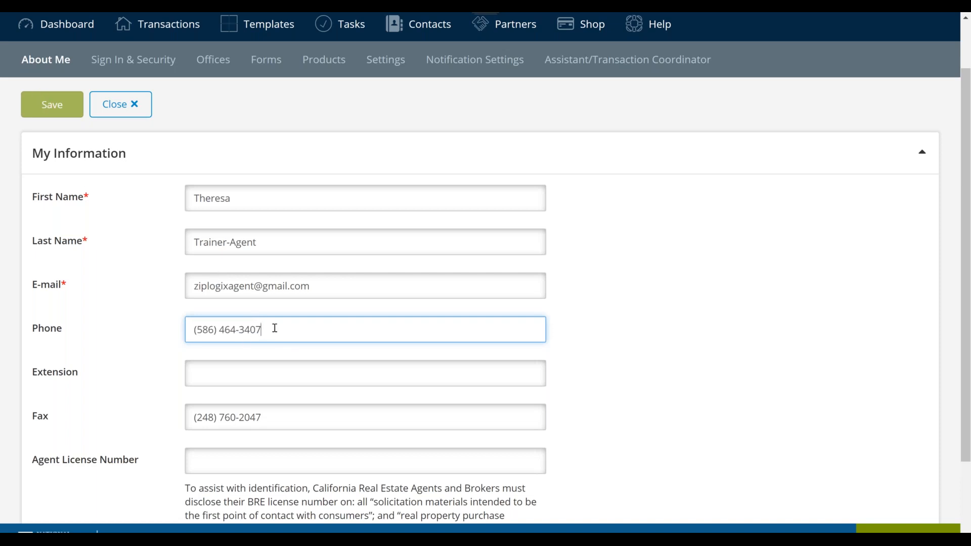
key(BackSpace)
text(6)
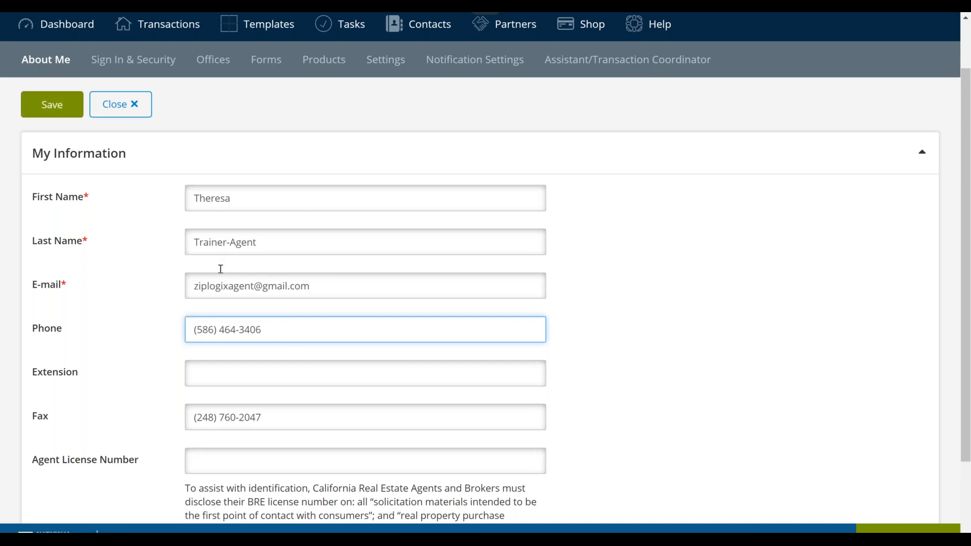
click(61, 113)
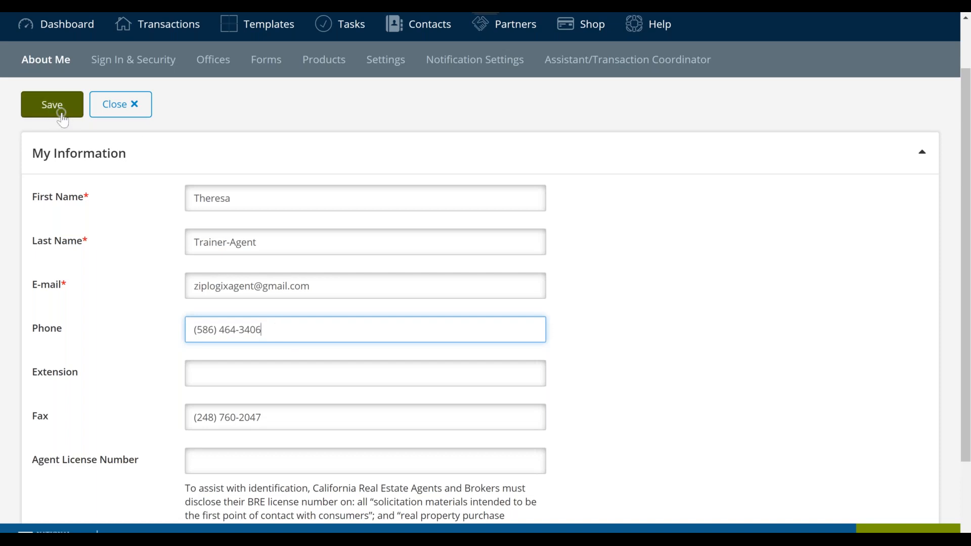
click(61, 120)
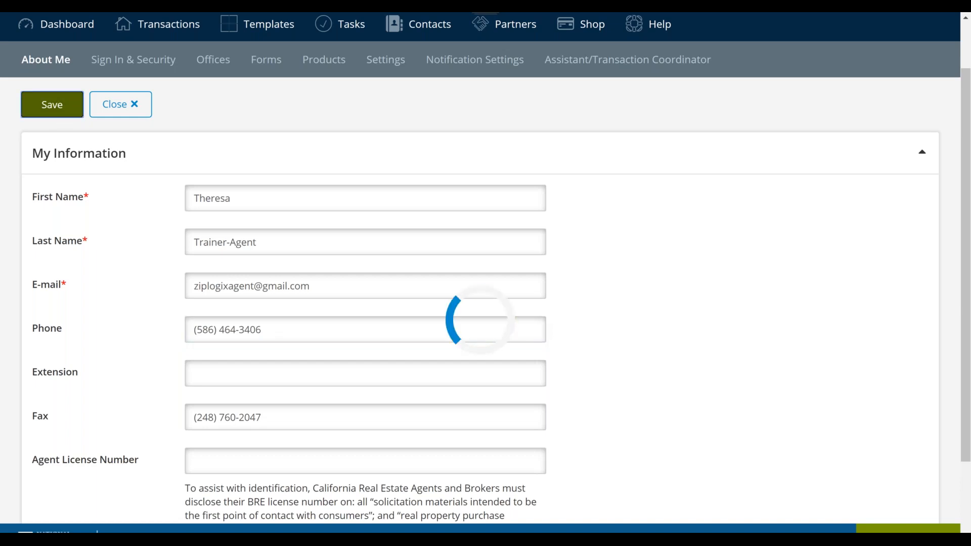
- Restore the phone number's original last digit, 7, and save the profile again
triple_click(279, 329)
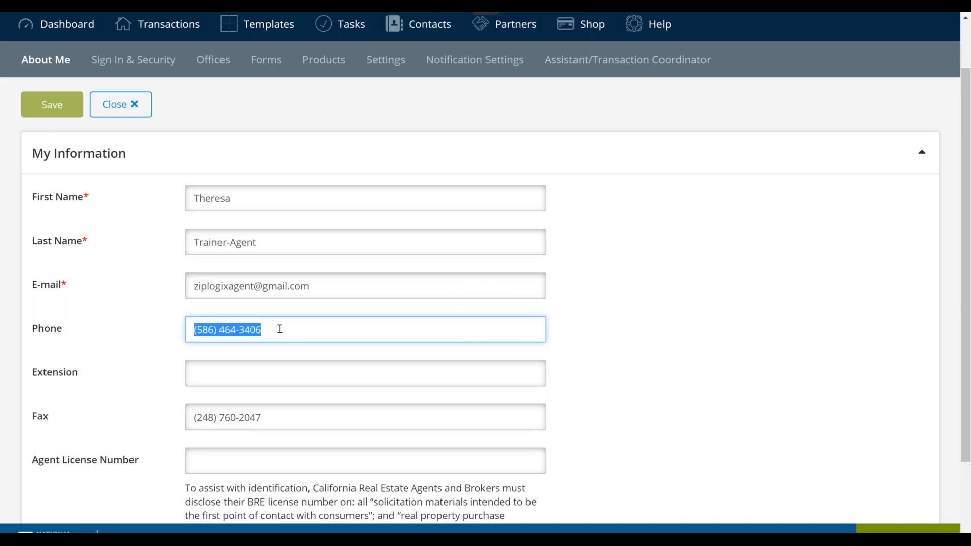
click(279, 329)
key(BackSpace)
text(7)
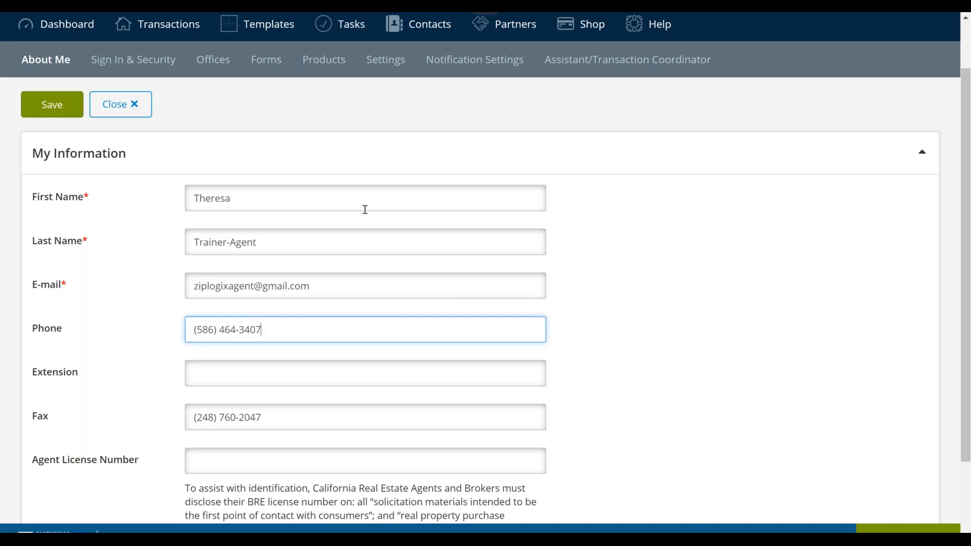
click(52, 107)
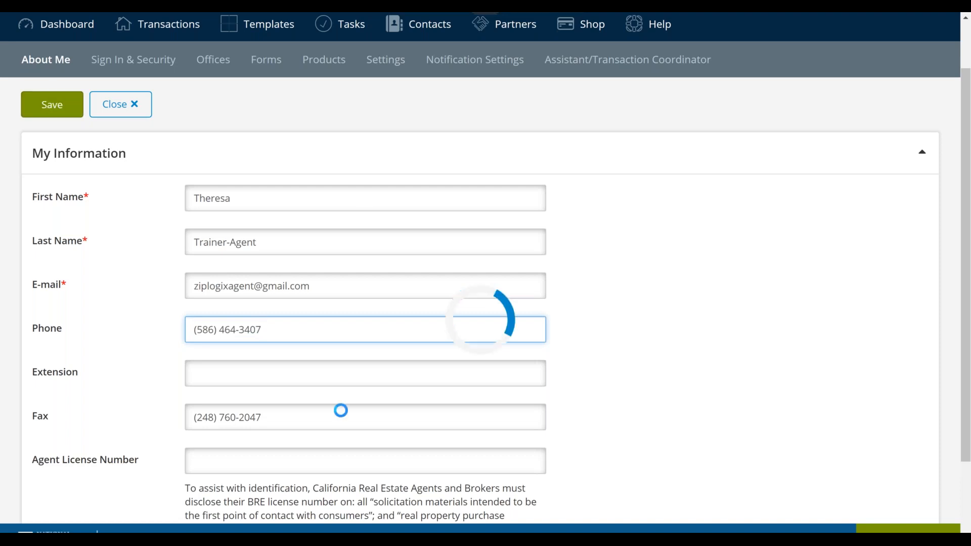
- Expand the E-mail Signature section and look over the signature editor and its outbound notification option
scroll(340, 410, down, 1)
scroll(341, 410, down, 1)
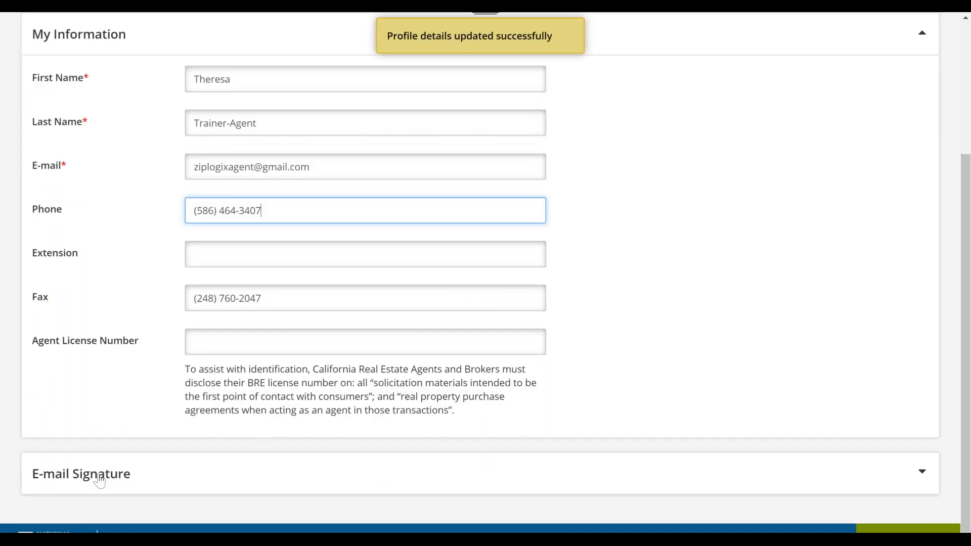
click(154, 484)
scroll(157, 476, down, 3)
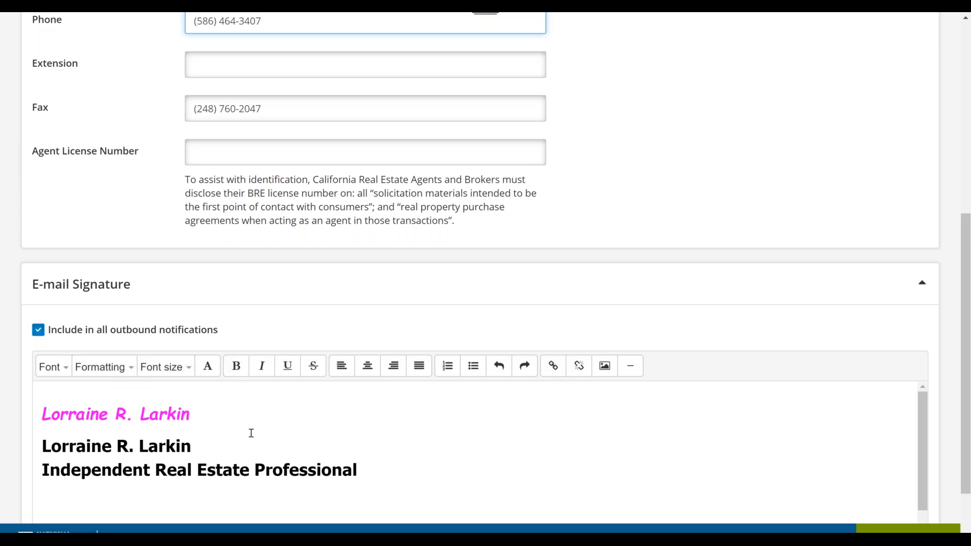
click(211, 449)
scroll(211, 460, up, 5)
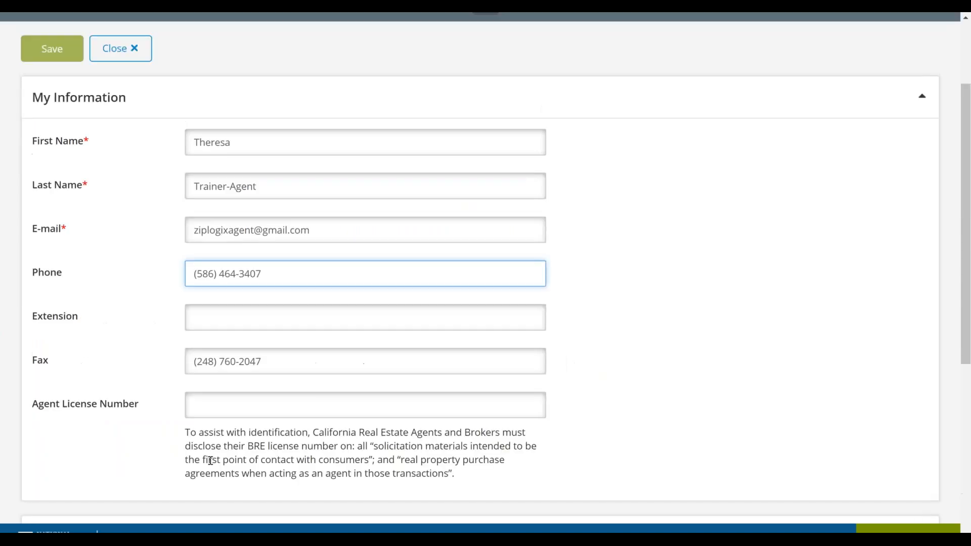
scroll(210, 460, up, 3)
- Open the Sign In & Security settings and locate the username and password reset options
click(138, 128)
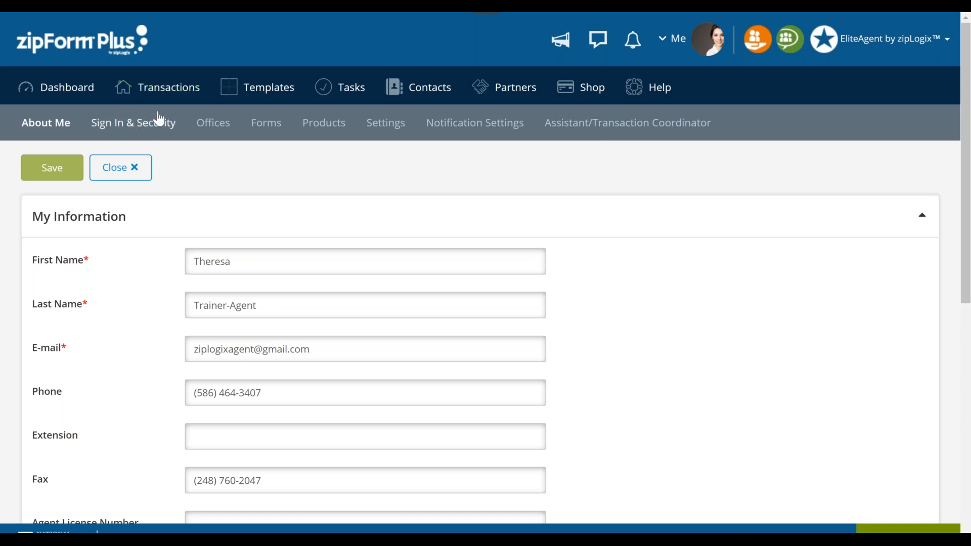
click(158, 119)
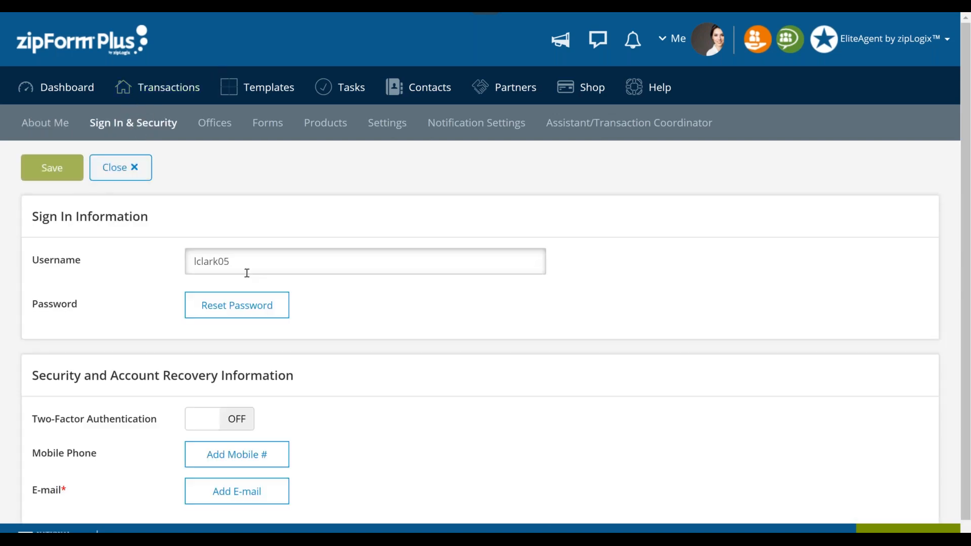
click(247, 302)
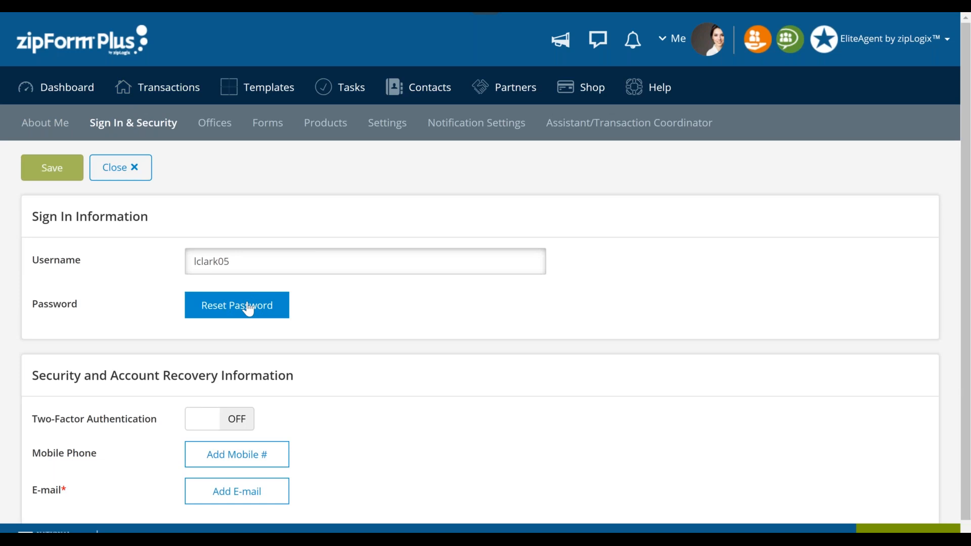
click(246, 306)
click(245, 308)
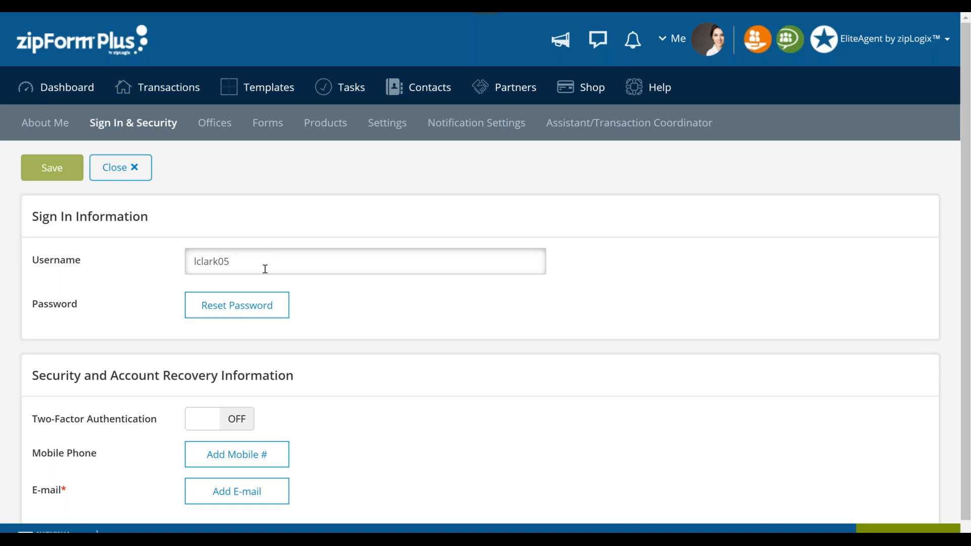
click(268, 305)
- Switch on Two-Factor Authentication to view its introduction, dismiss it without setup, and locate the mobile phone and e-mail recovery options
scroll(275, 409, down, 1)
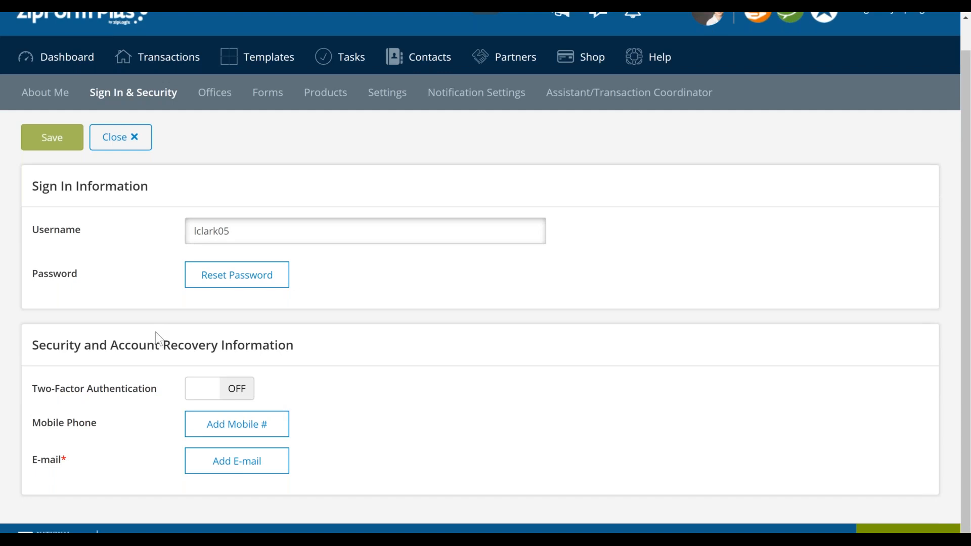
click(236, 392)
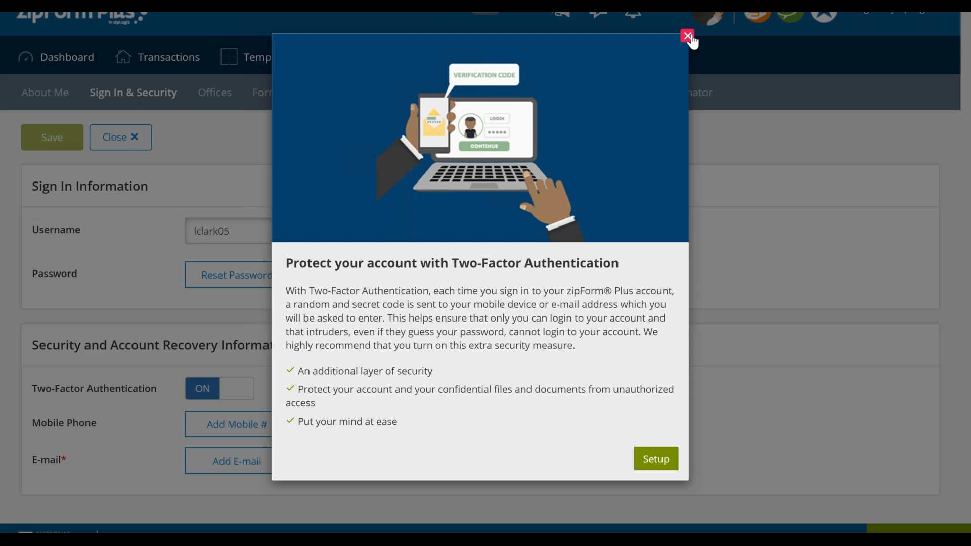
click(688, 37)
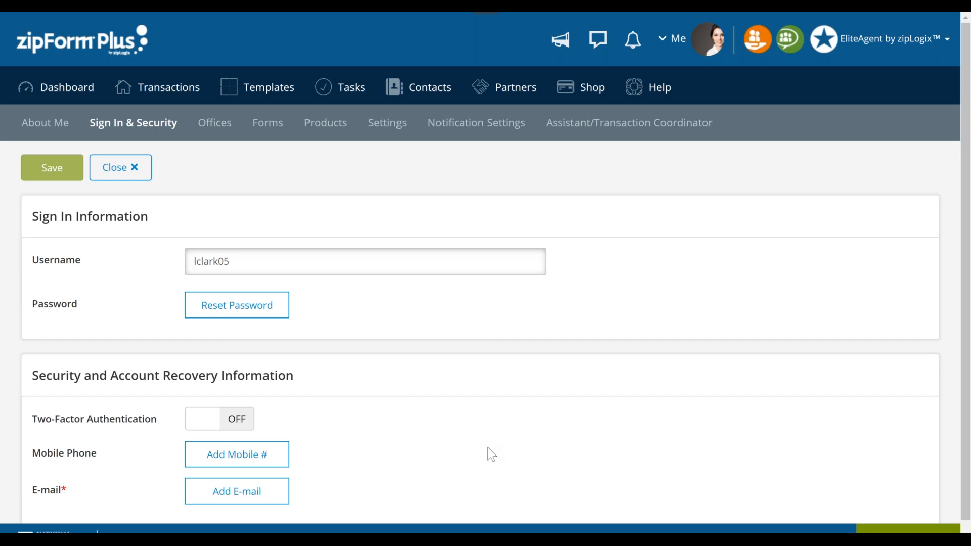
scroll(487, 447, down, 1)
click(249, 425)
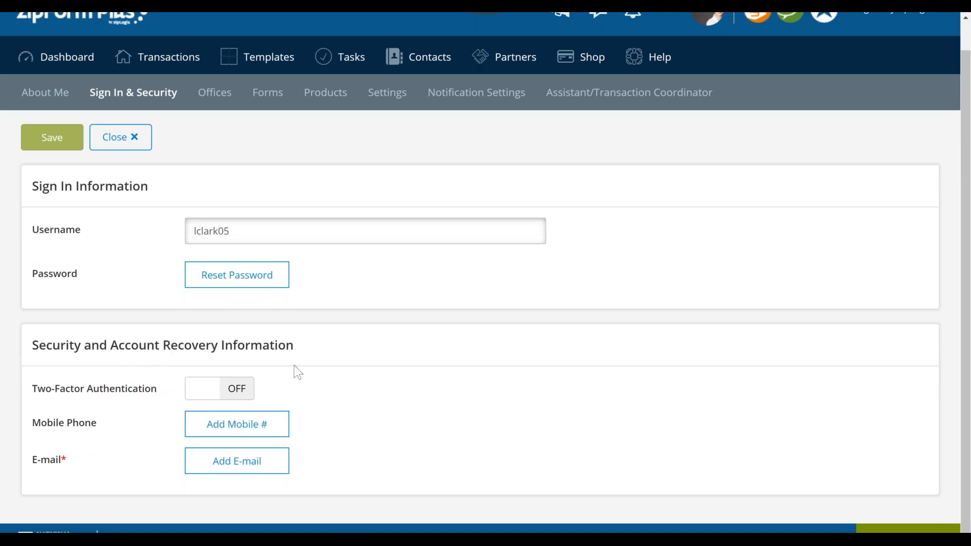
- Open the Offices settings, review the My Company Information fields and save the company information
scroll(296, 372, up, 1)
click(231, 130)
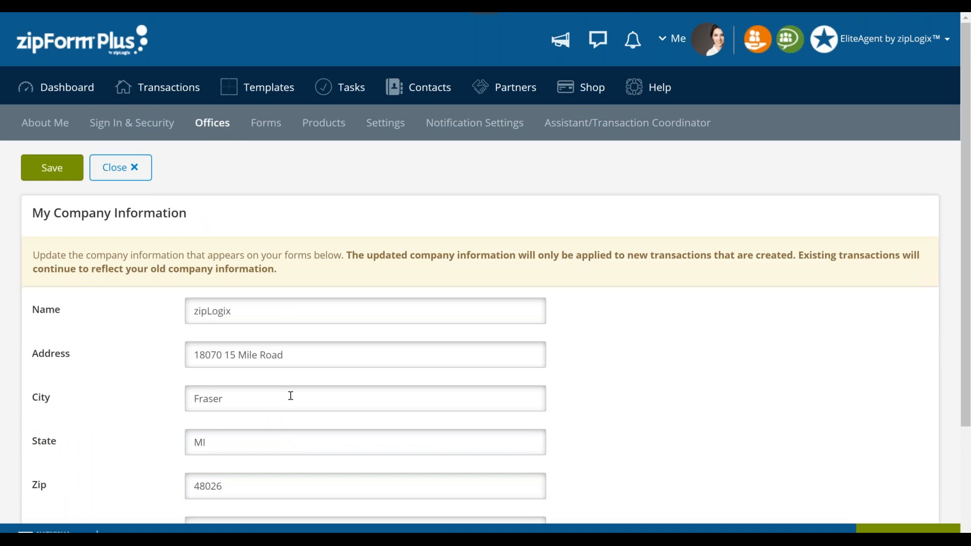
scroll(291, 395, down, 2)
scroll(382, 267, down, 2)
click(382, 266)
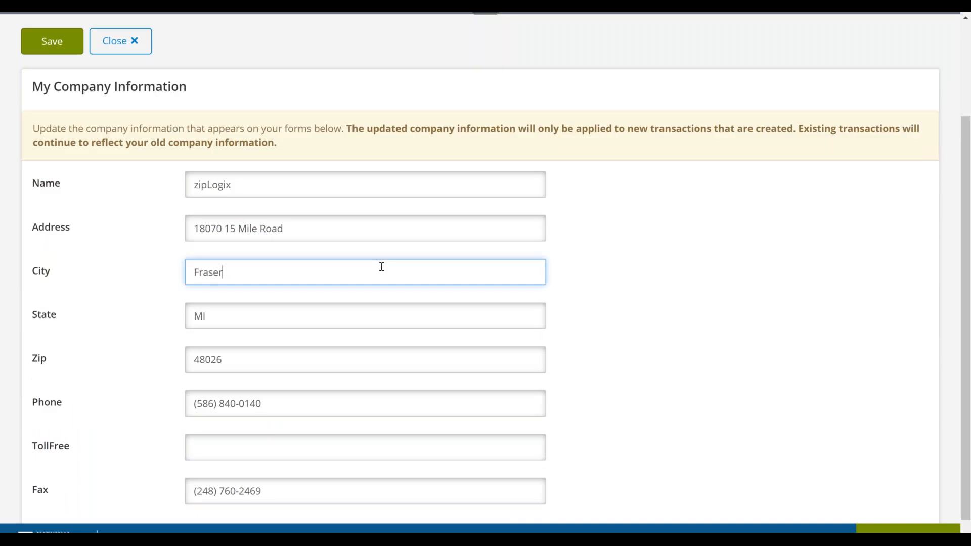
key(ctrl)
scroll(268, 377, down, 1)
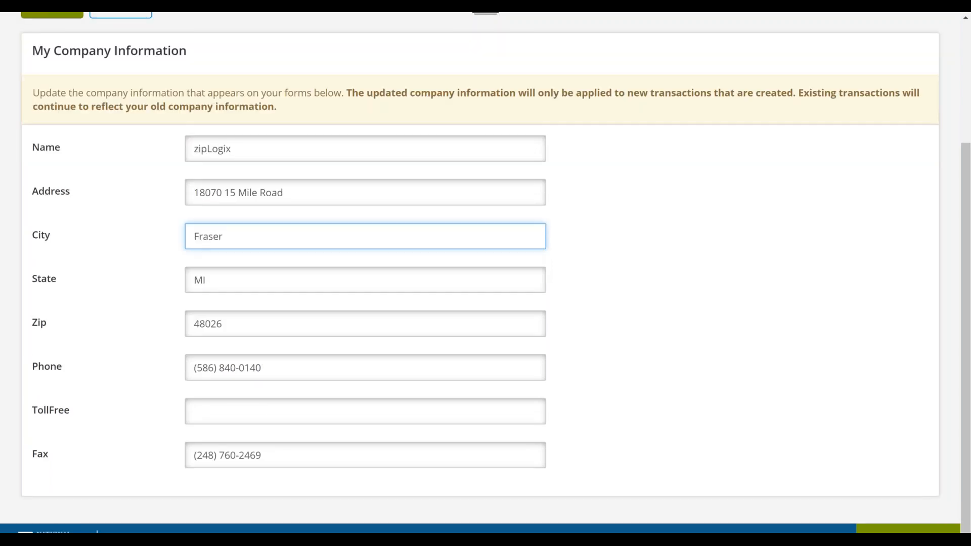
scroll(287, 351, up, 4)
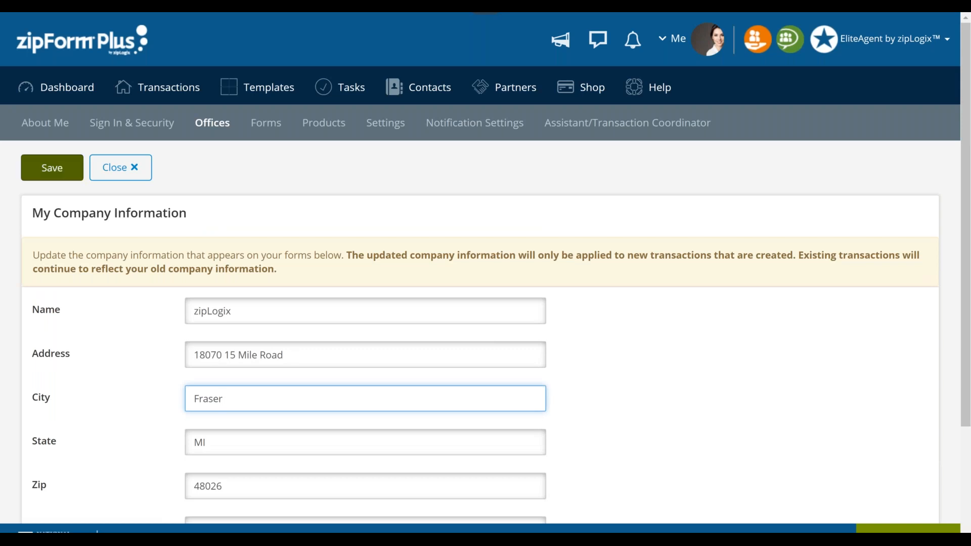
click(55, 165)
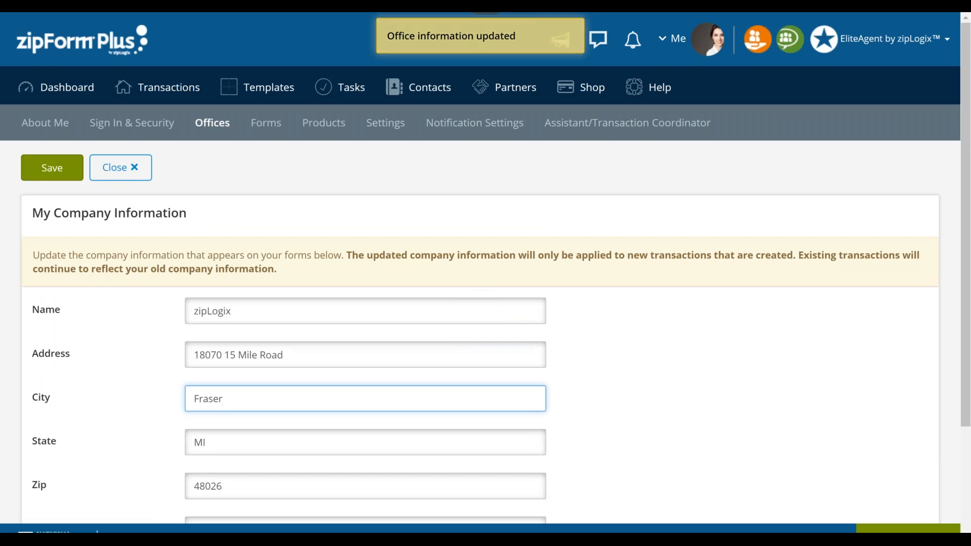
- Open the Forms settings to show the available form libraries and their expiration dates
click(258, 131)
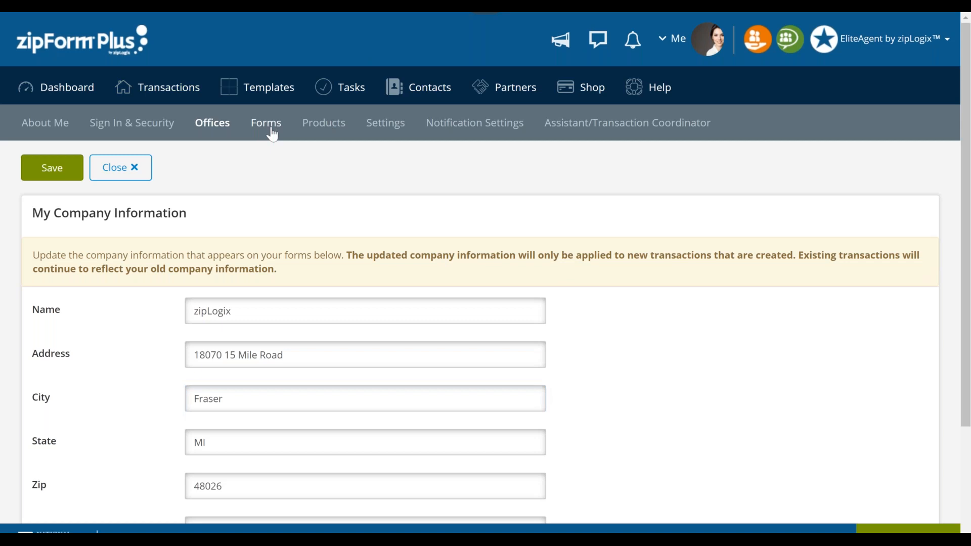
click(271, 132)
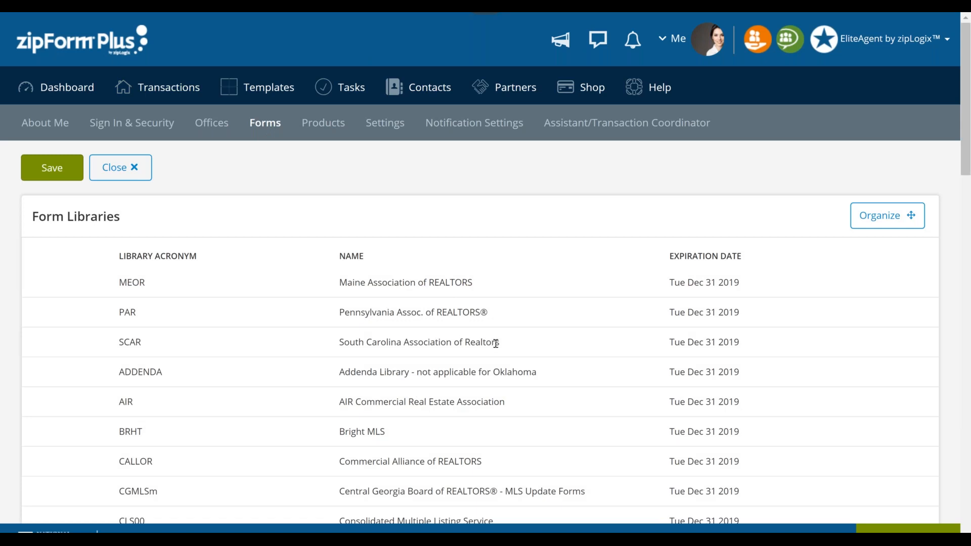
- Open the Products settings to review the account's products and their expiration dates
click(366, 343)
click(326, 133)
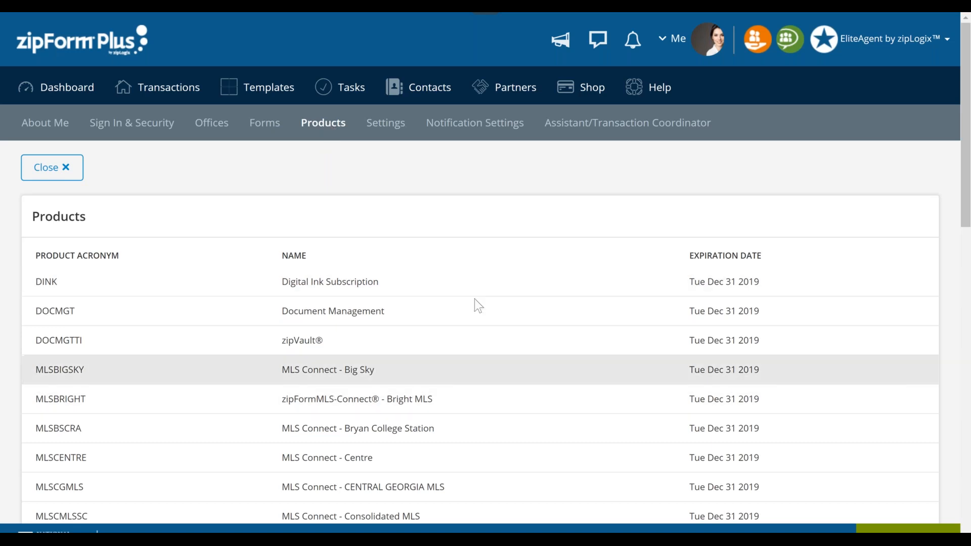
- In the account settings, choose zipLogix Digital Ink for e-signatures and Eastern Time Zone as the default signature time zone
click(398, 130)
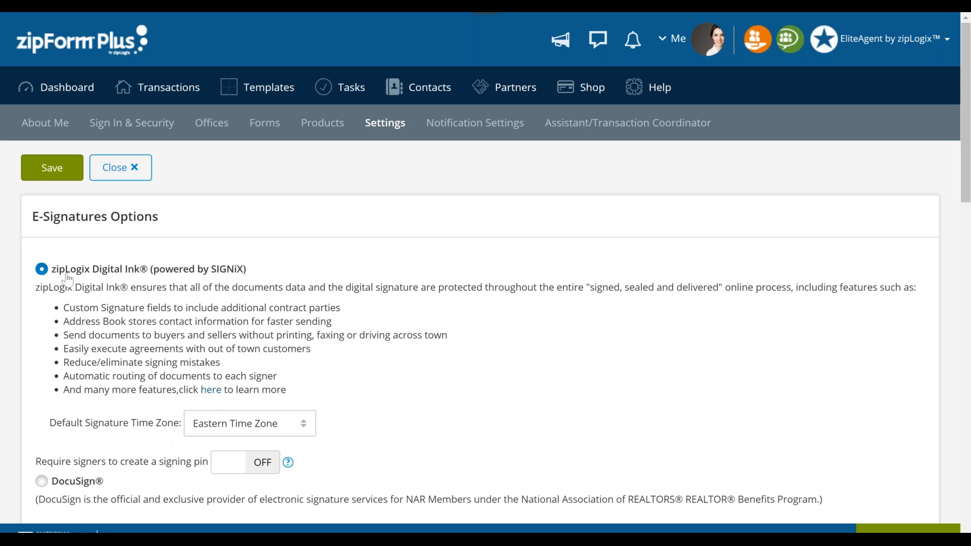
click(45, 276)
click(42, 278)
click(266, 422)
click(269, 434)
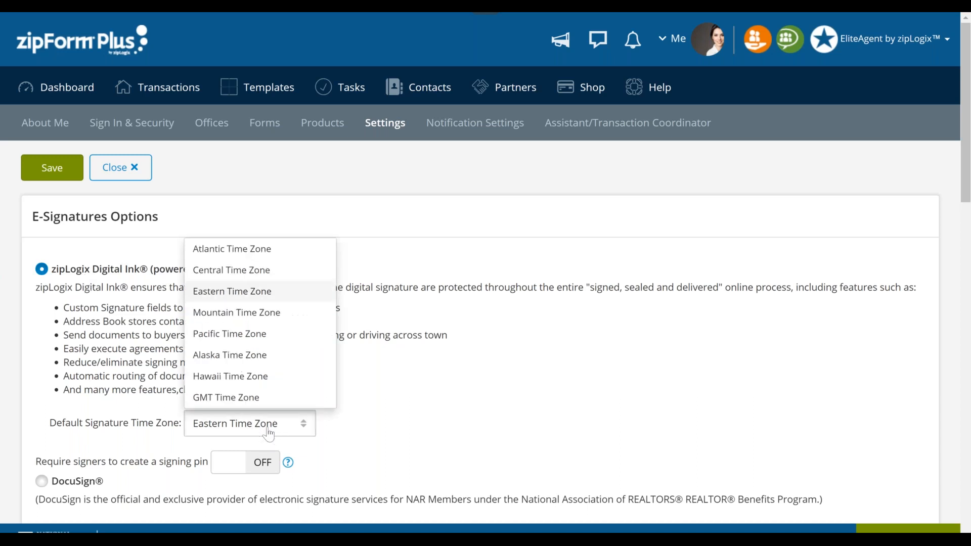
click(281, 293)
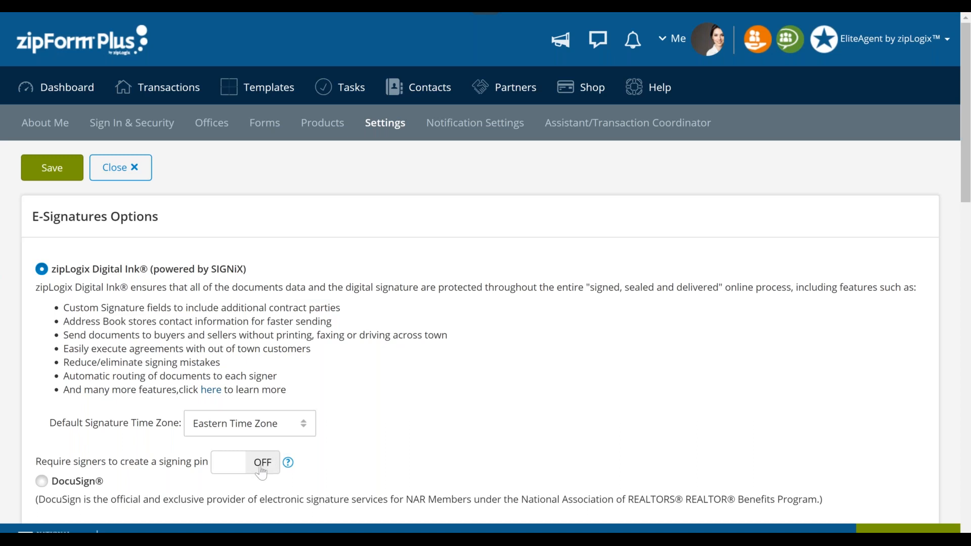
- In Account Preferences, display the default landing page choices and pick Transaction list
scroll(261, 472, down, 1)
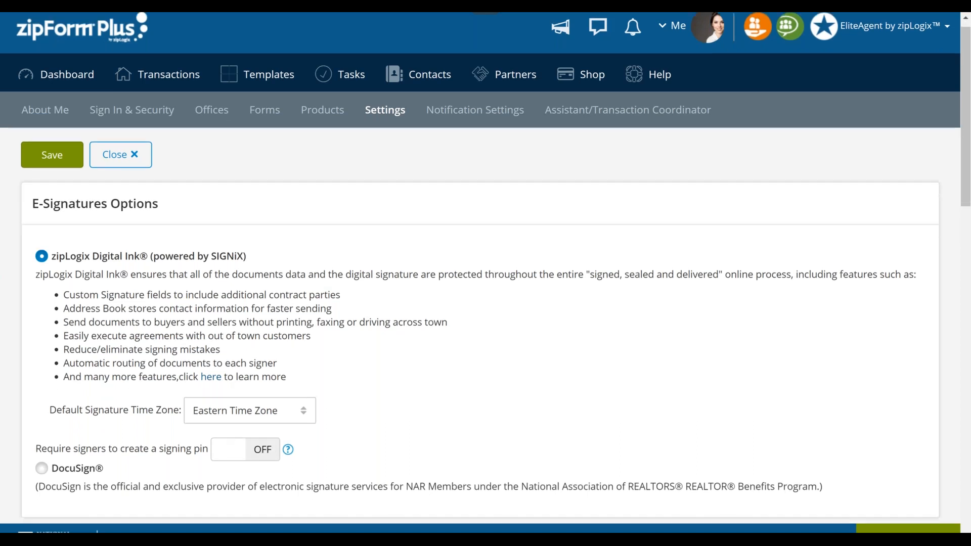
scroll(63, 427, down, 1)
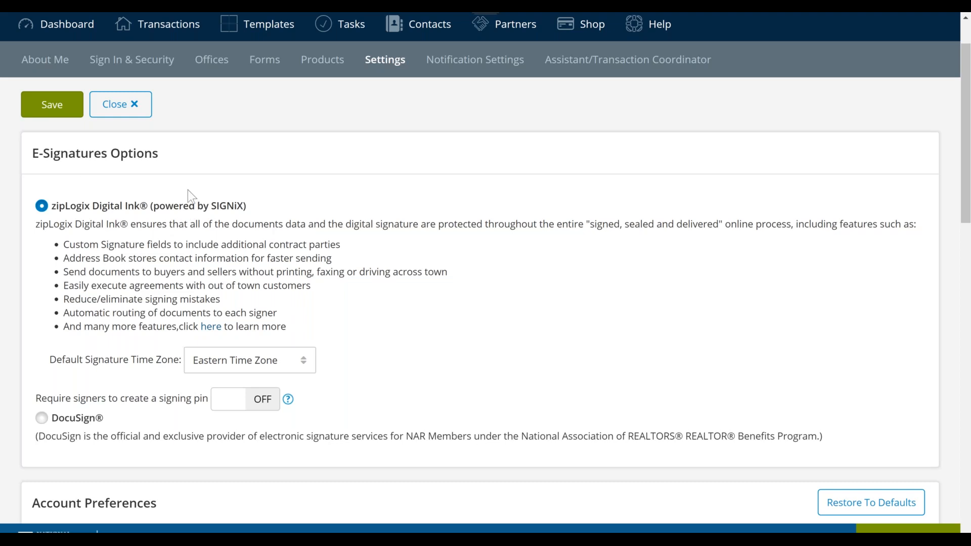
scroll(105, 326, down, 1)
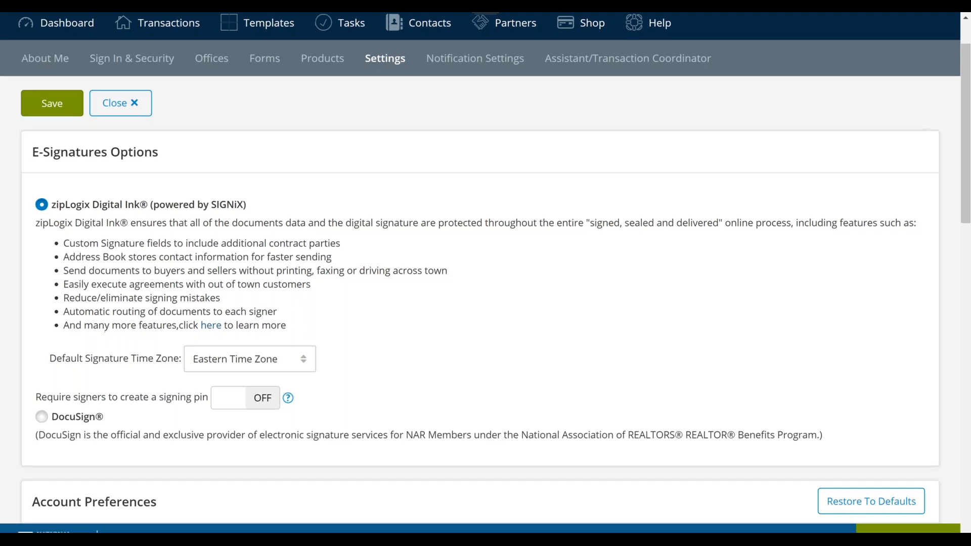
scroll(182, 309, down, 7)
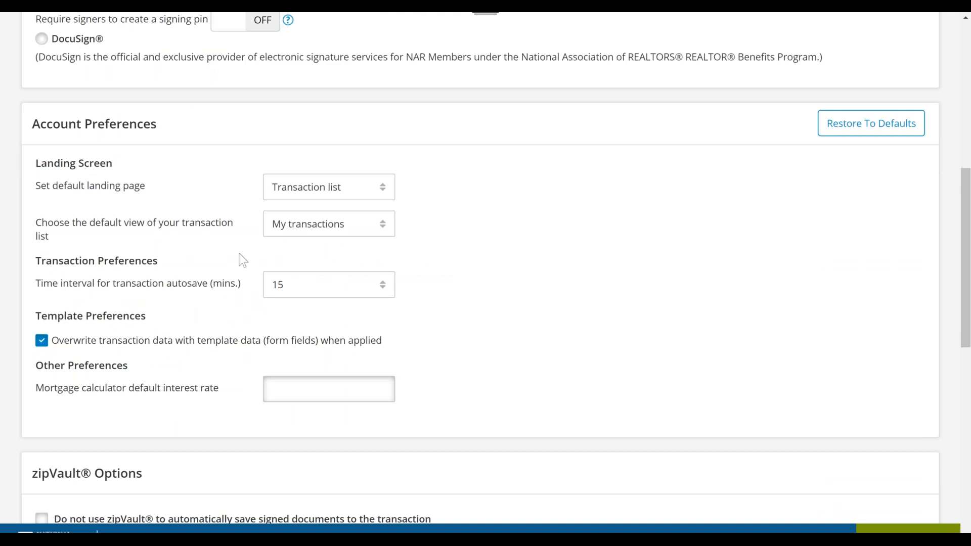
click(350, 195)
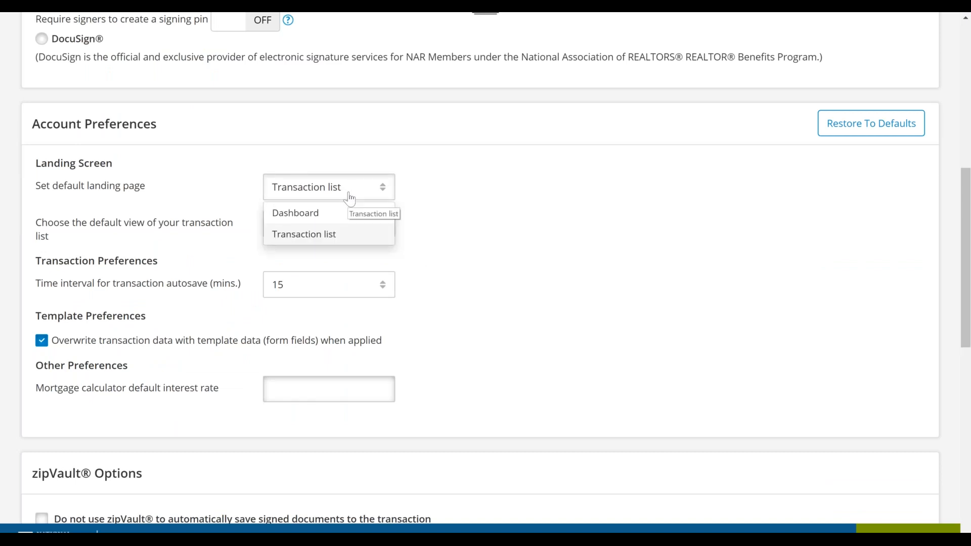
key(ctrl)
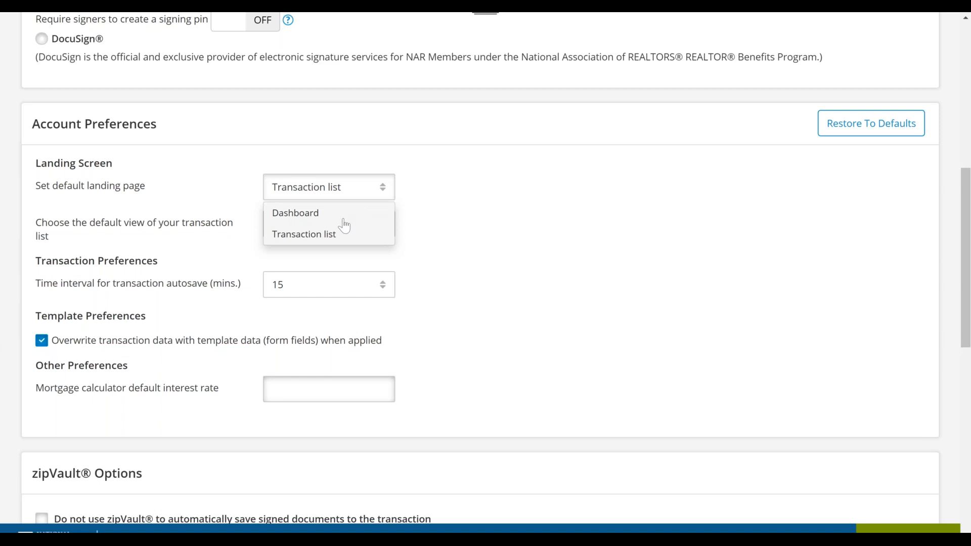
click(363, 235)
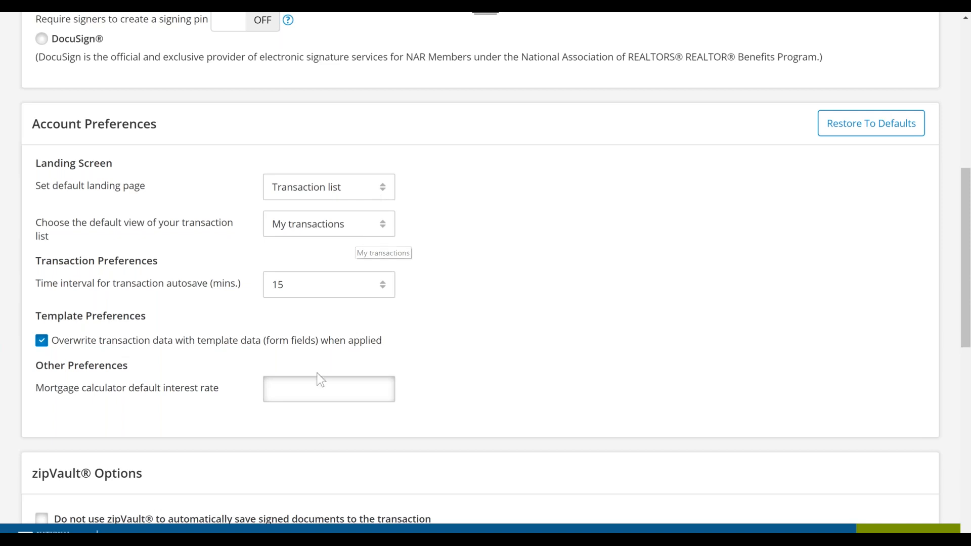
- Review the template preferences, mortgage calculator rate, zipVault, Zapier and linked account options
scroll(196, 230, down, 3)
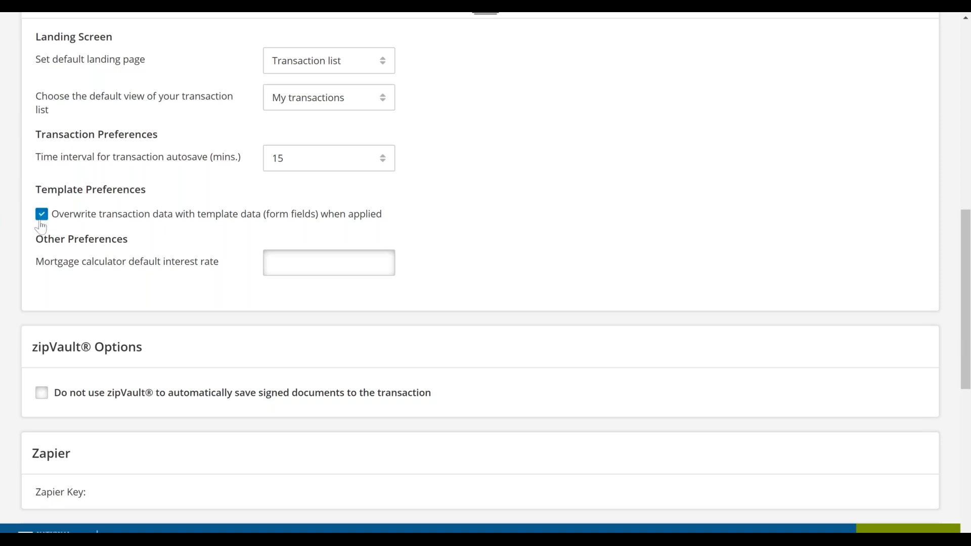
scroll(259, 397, down, 4)
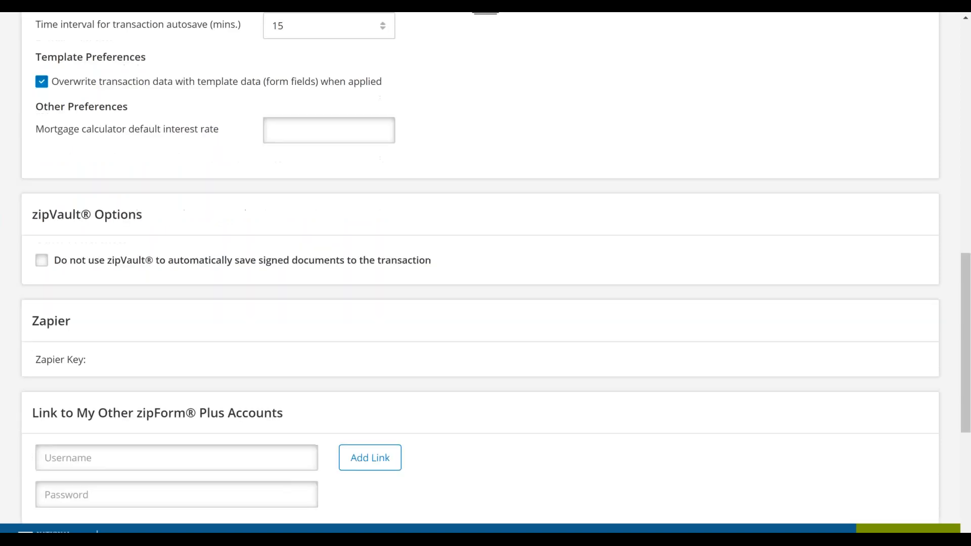
scroll(256, 390, up, 5)
scroll(464, 132, up, 10)
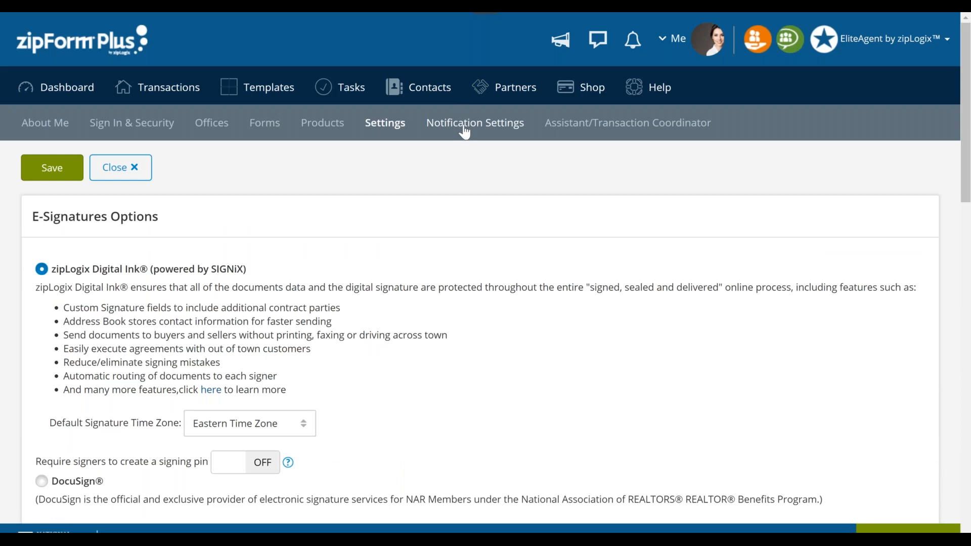
- Open the Notification Settings, discarding the unsaved changes, and review the Task/Checklist, Transaction, Document, Share and E-Signature notifications
click(503, 125)
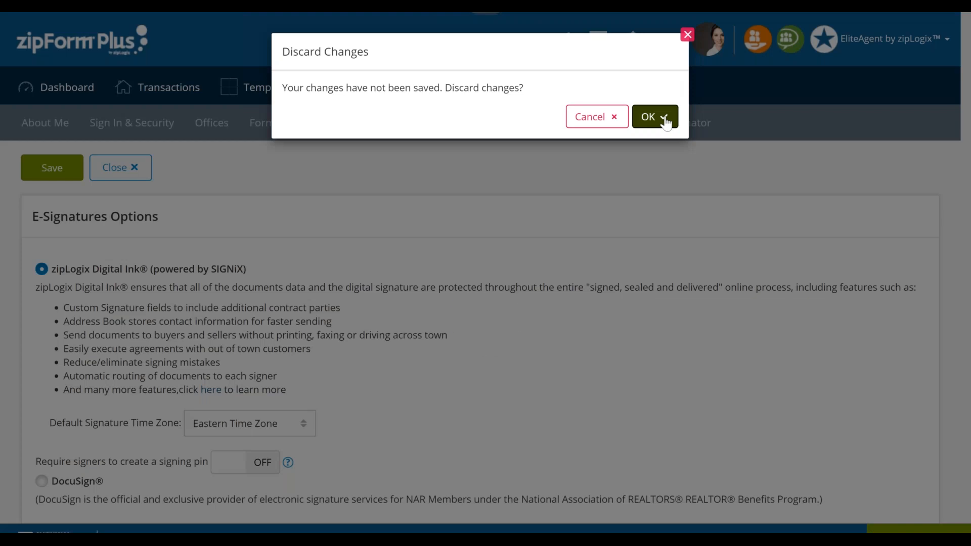
click(665, 122)
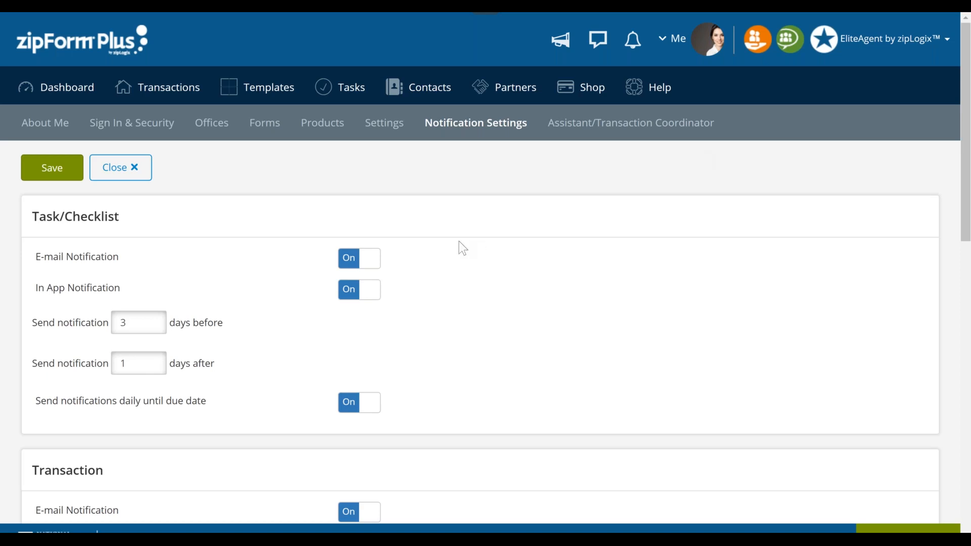
scroll(459, 241, down, 1)
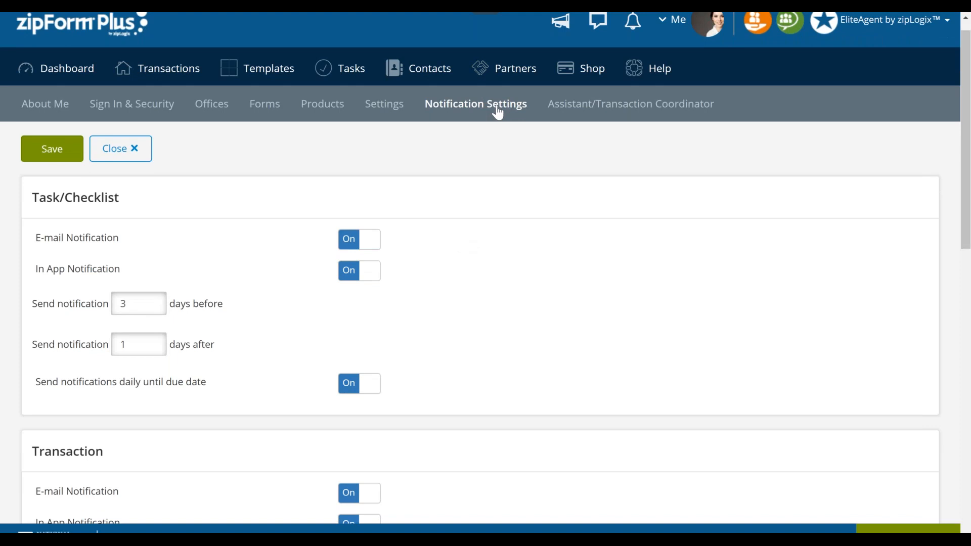
scroll(498, 112, down, 5)
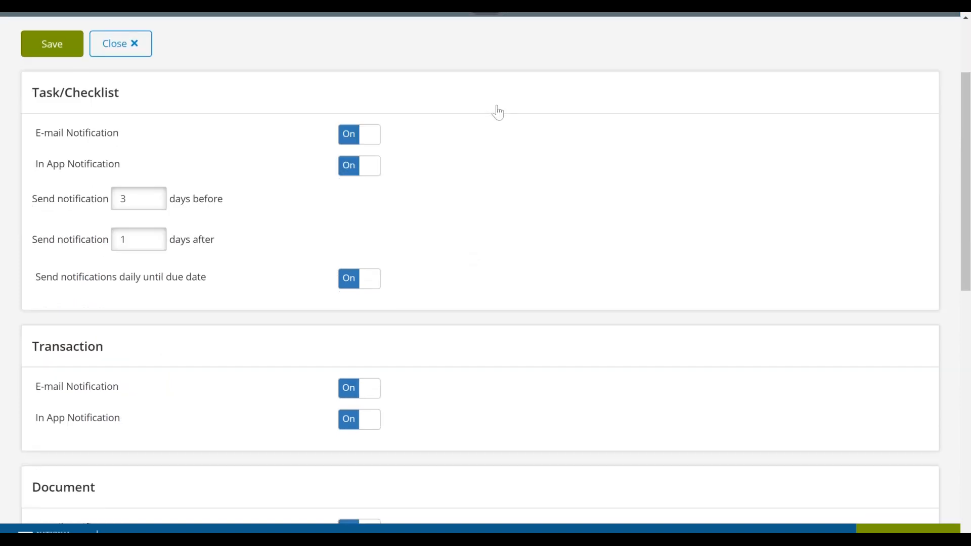
scroll(497, 112, down, 3)
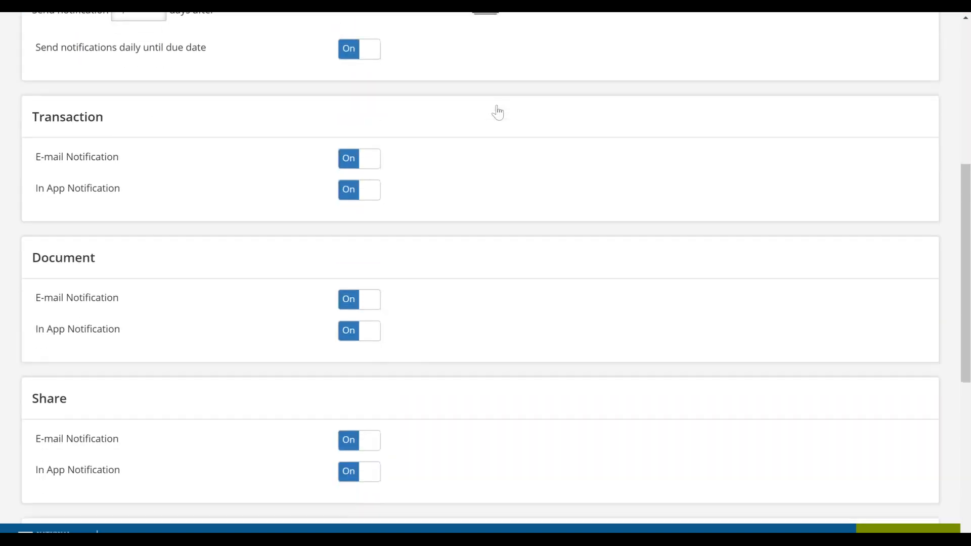
scroll(497, 112, down, 1)
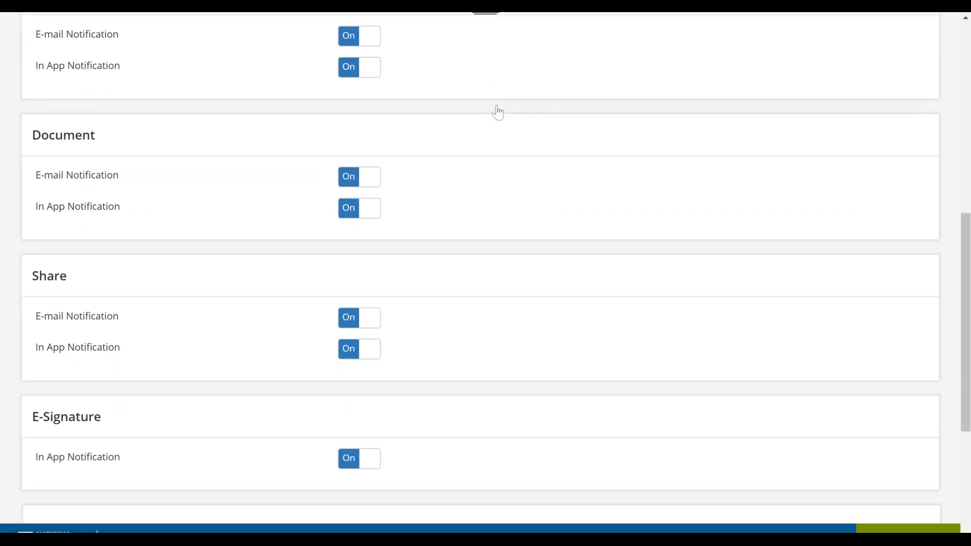
- Turn off the e-mail notifications for Document, Share and Transaction
click(354, 189)
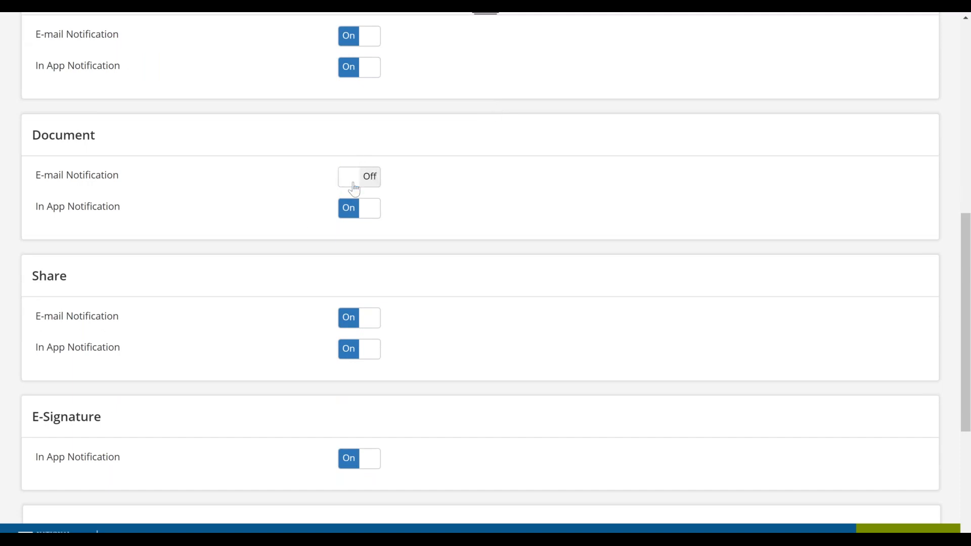
click(357, 321)
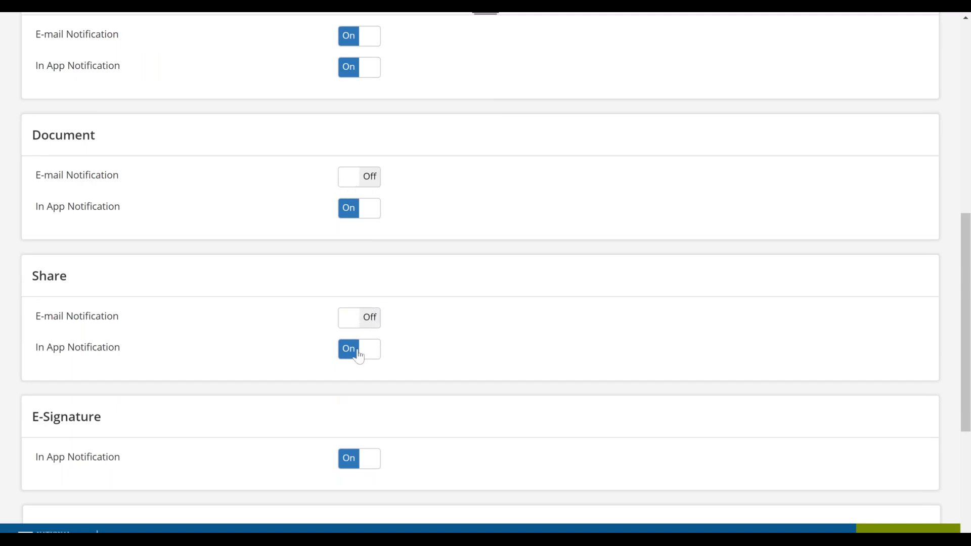
scroll(364, 430, up, 2)
click(352, 127)
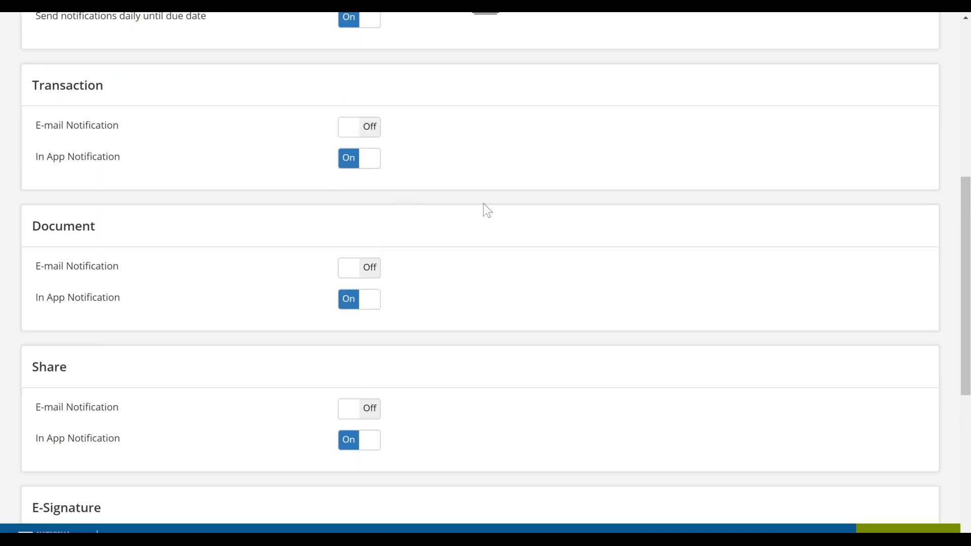
- Open the in-app notifications list to check for unread messages and close it
scroll(485, 210, up, 8)
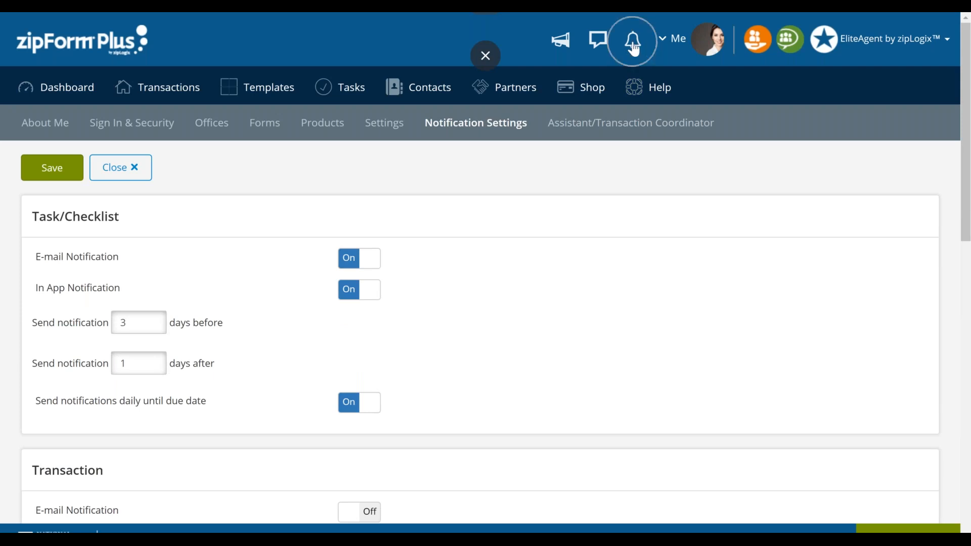
click(633, 45)
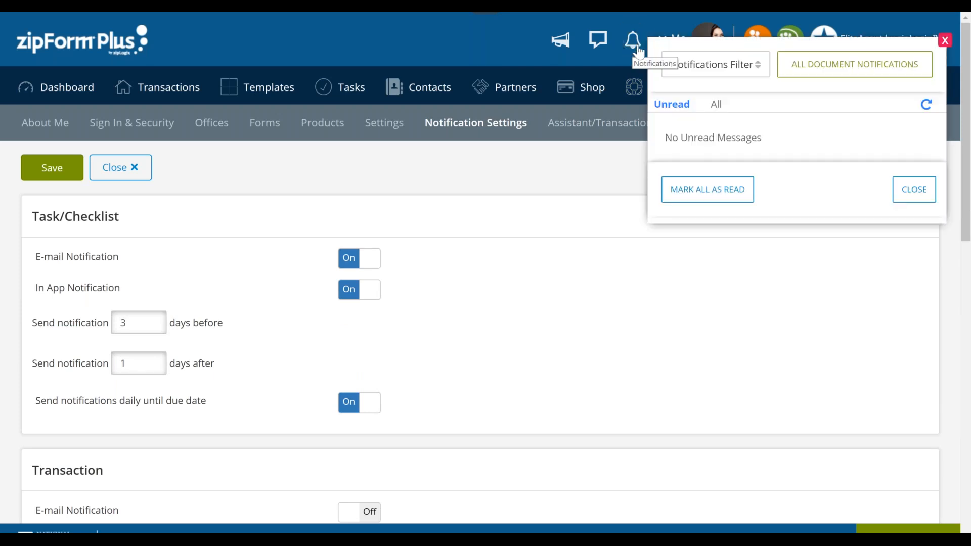
click(633, 45)
- Turn the e-mail notifications for Transaction, Document and Share back on and save the notification settings
scroll(539, 367, down, 2)
scroll(539, 366, down, 1)
click(373, 342)
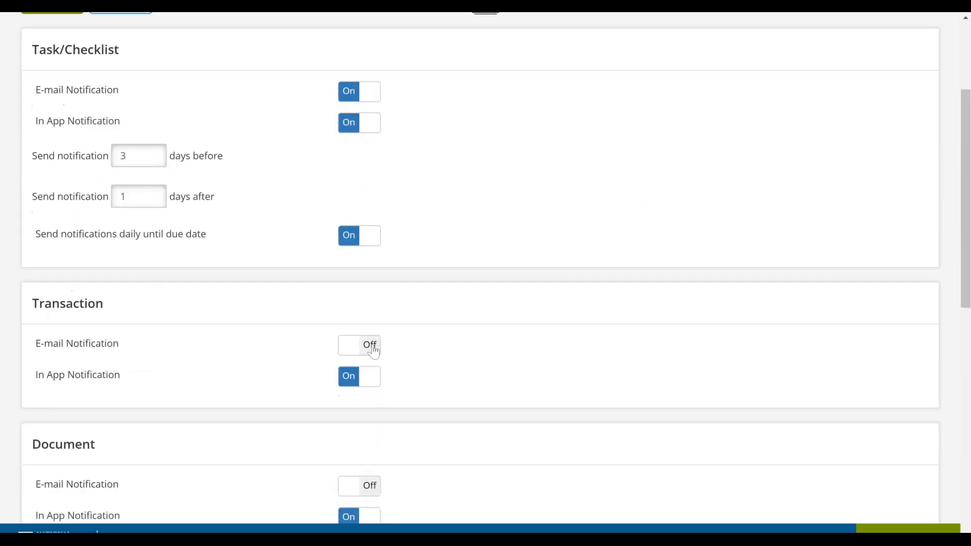
scroll(373, 348, down, 3)
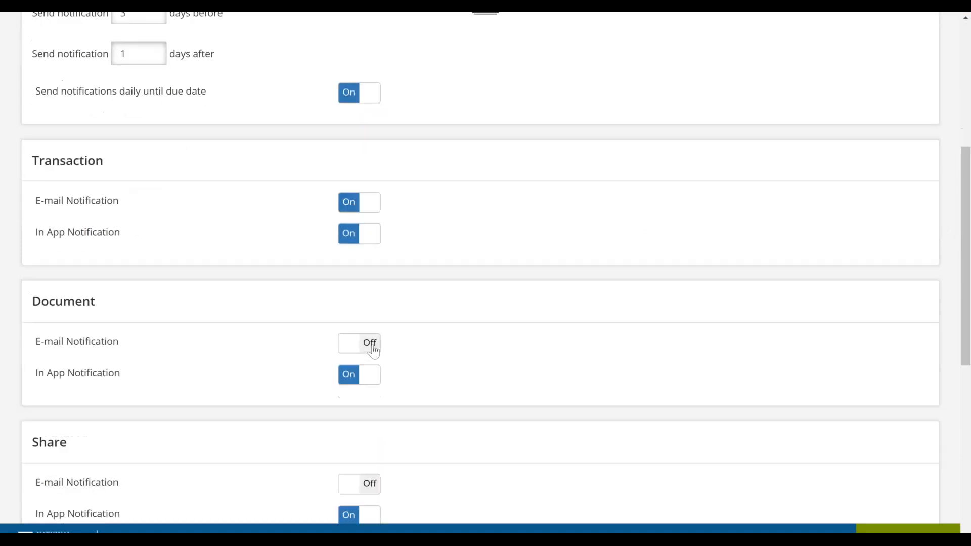
click(372, 347)
scroll(371, 347, down, 2)
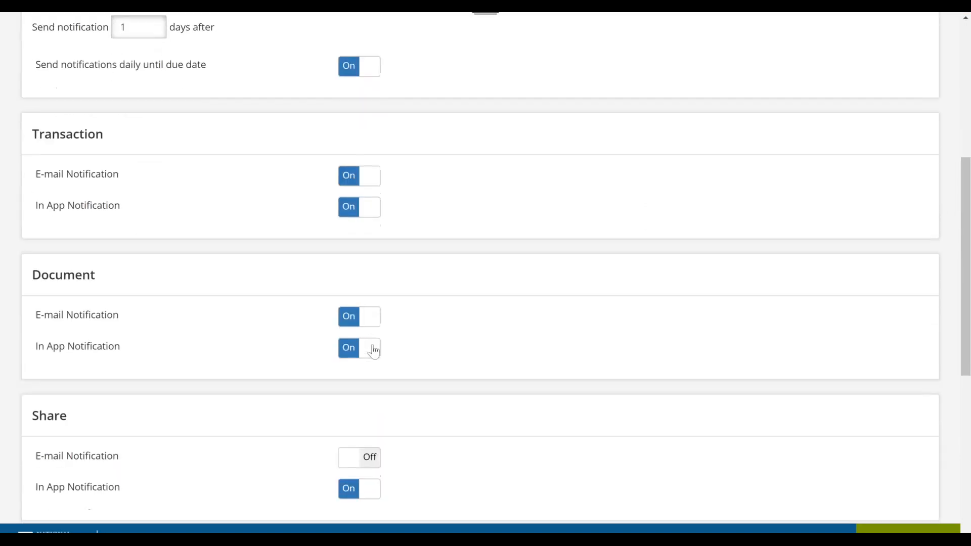
click(368, 392)
scroll(367, 392, down, 2)
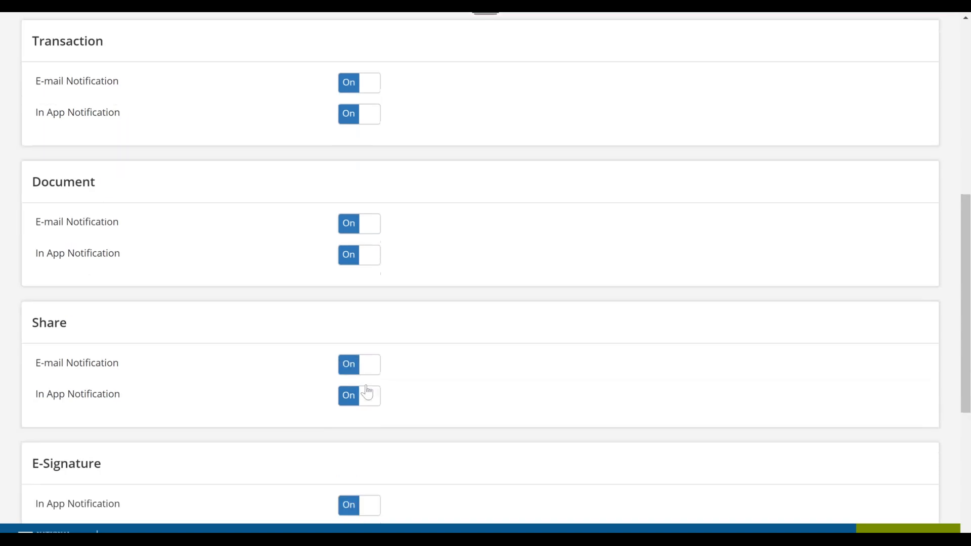
scroll(405, 191, up, 10)
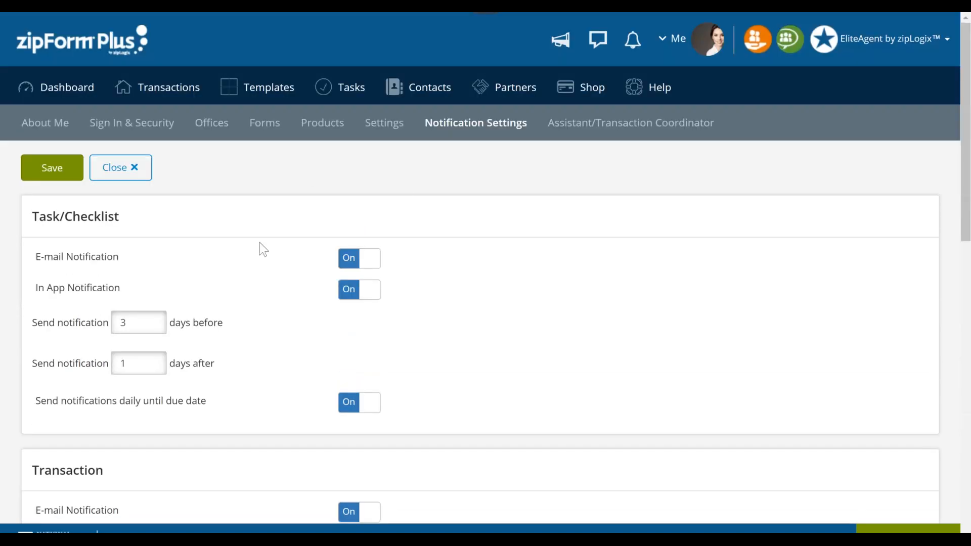
click(59, 166)
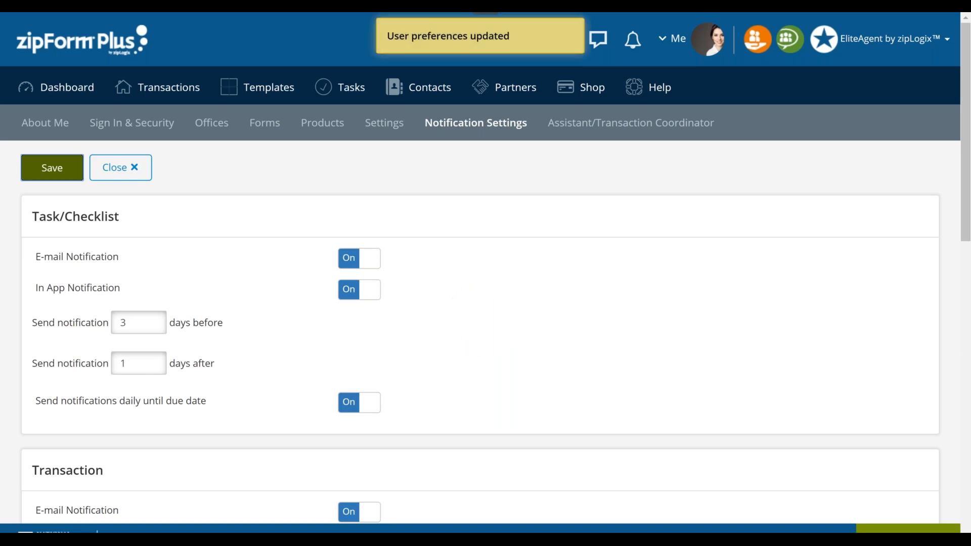
- Go to the Transactions list and briefly display the account profile summary
click(170, 94)
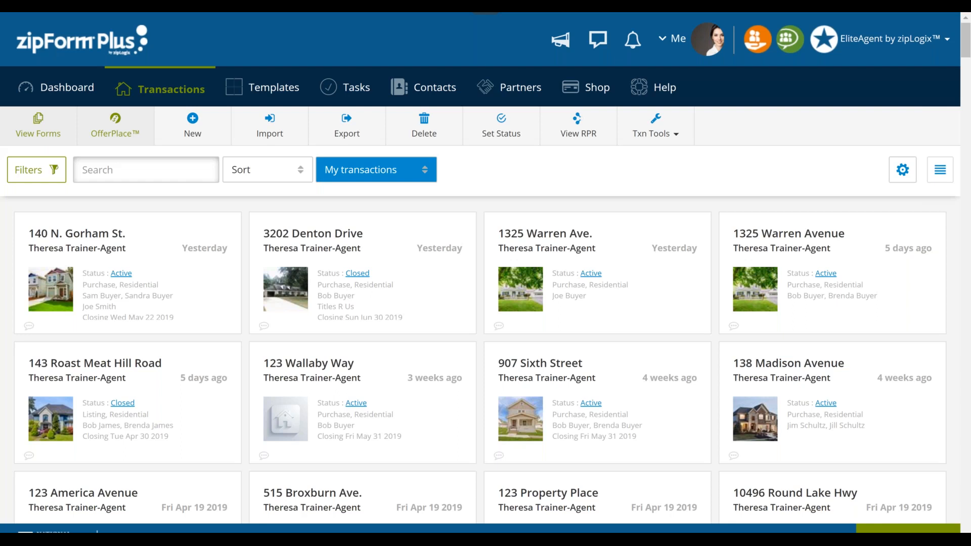
click(680, 40)
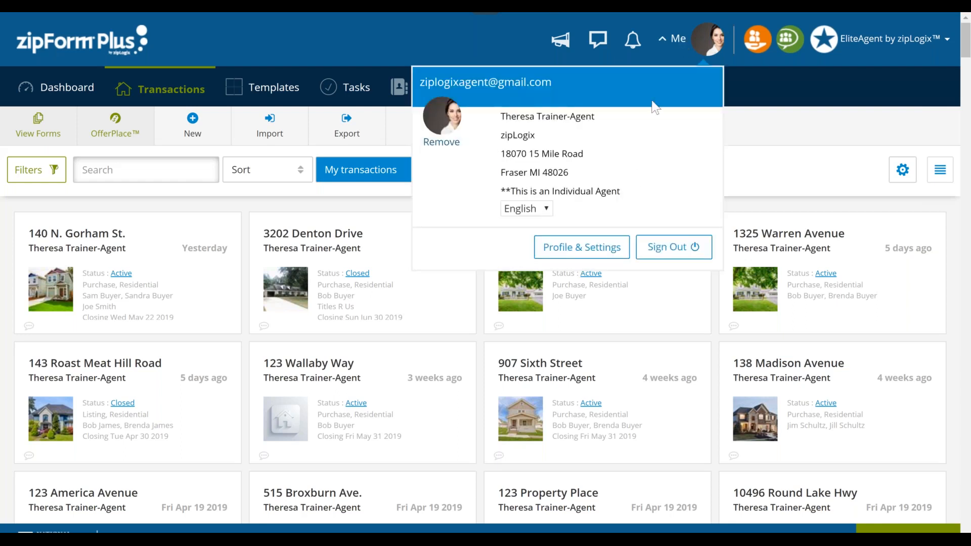
click(665, 48)
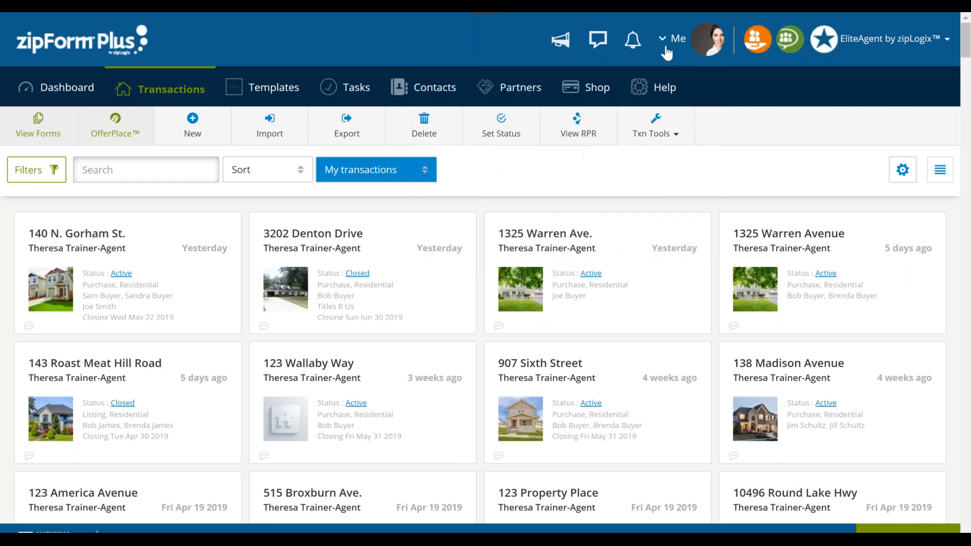
- Open the Templates area to view the saved templates
click(274, 97)
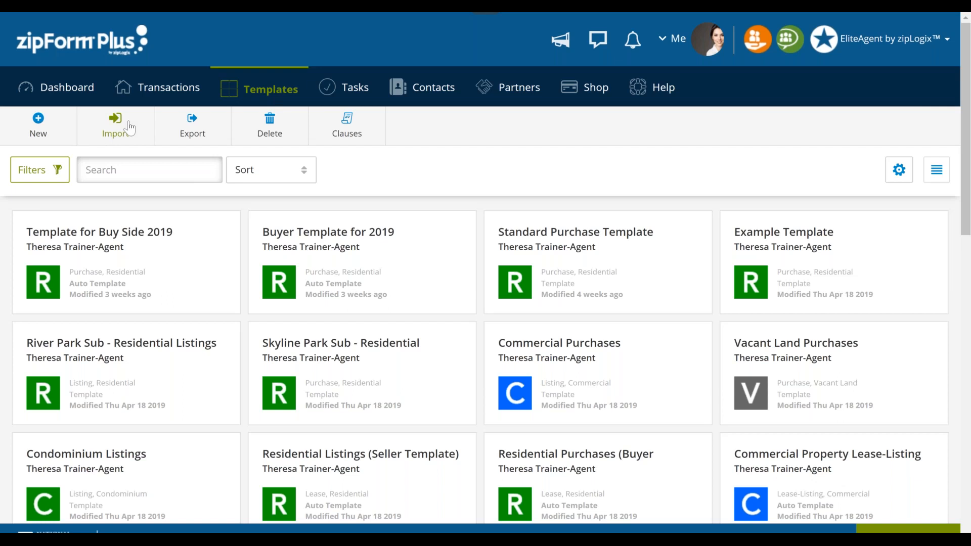
- Start a new Purchase or Offer template and name it Purchase Residential Buyer Template for 2019
click(40, 126)
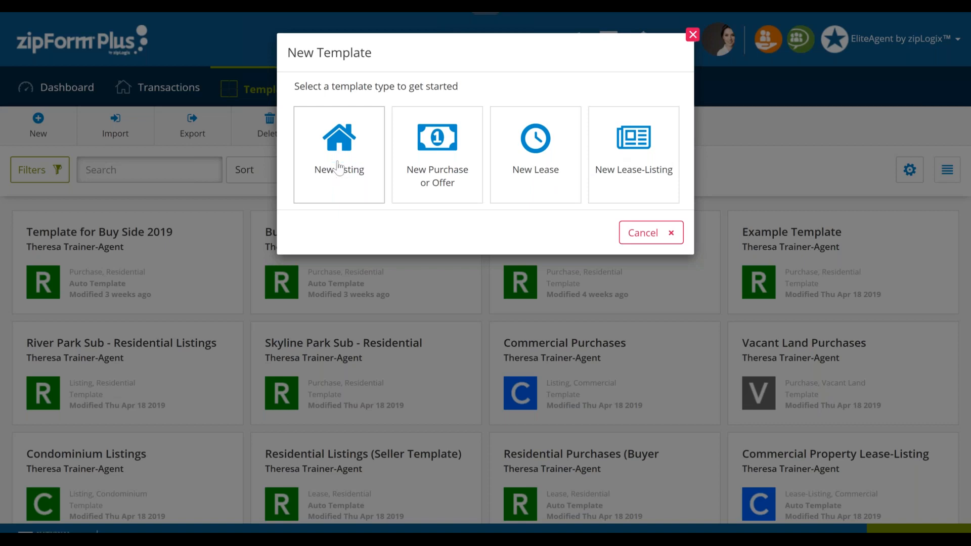
click(452, 183)
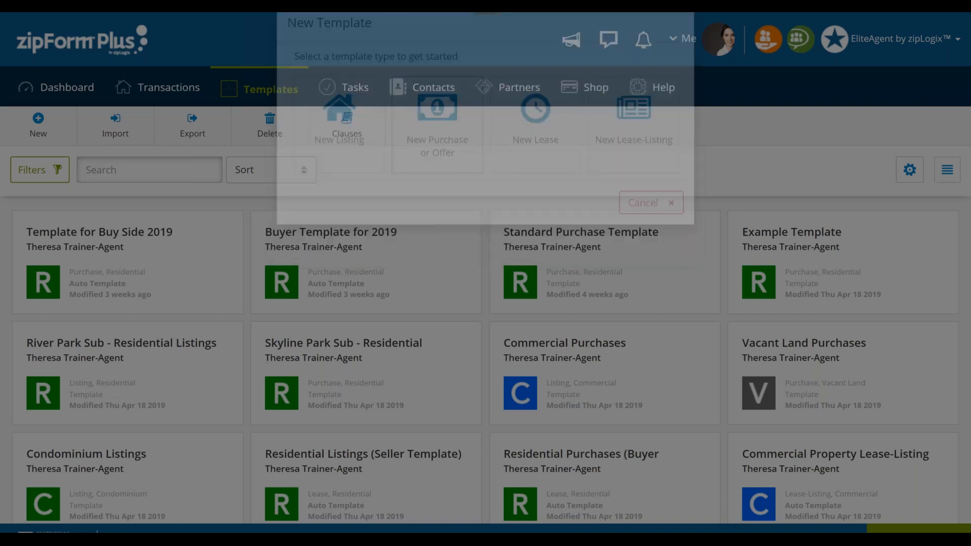
text(Pu)
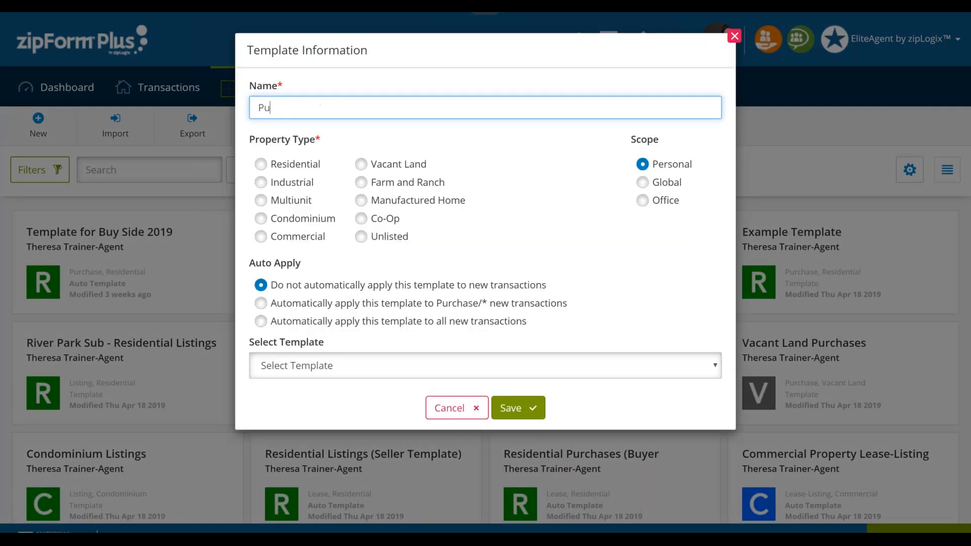
text(rchase Residential Buyer TEm)
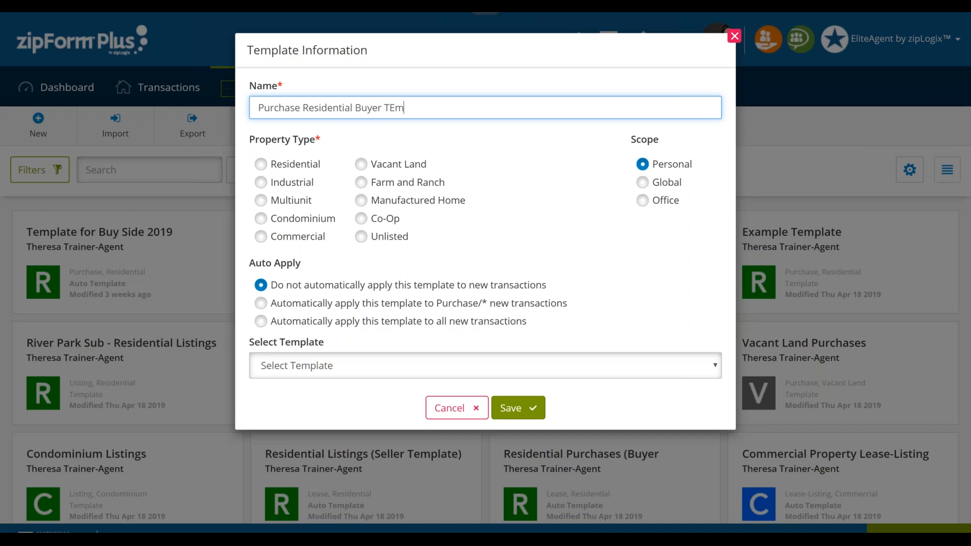
text(plate for 2019)
- Set the property type to Residential, apply the template automatically to new Purchase/Residential transactions, and save it
click(297, 170)
click(283, 170)
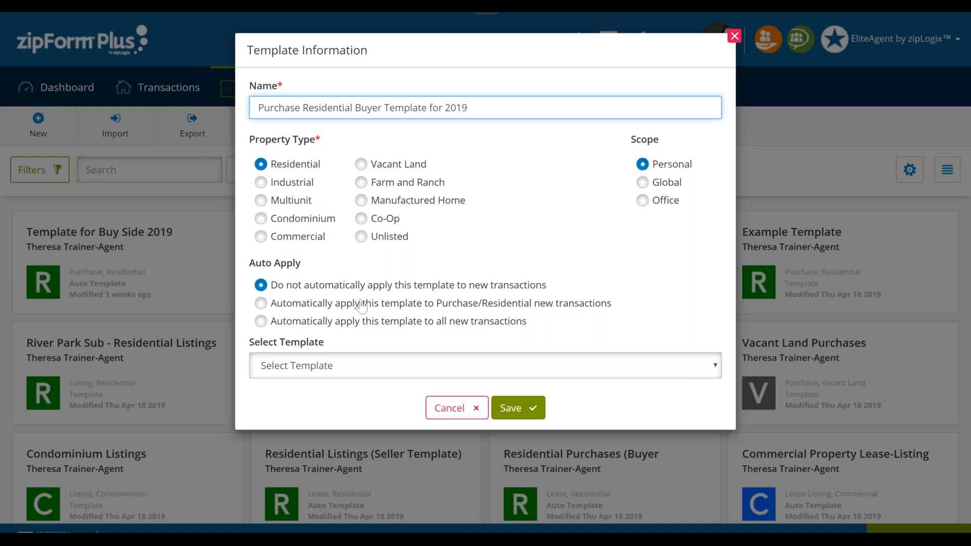
click(289, 308)
click(514, 411)
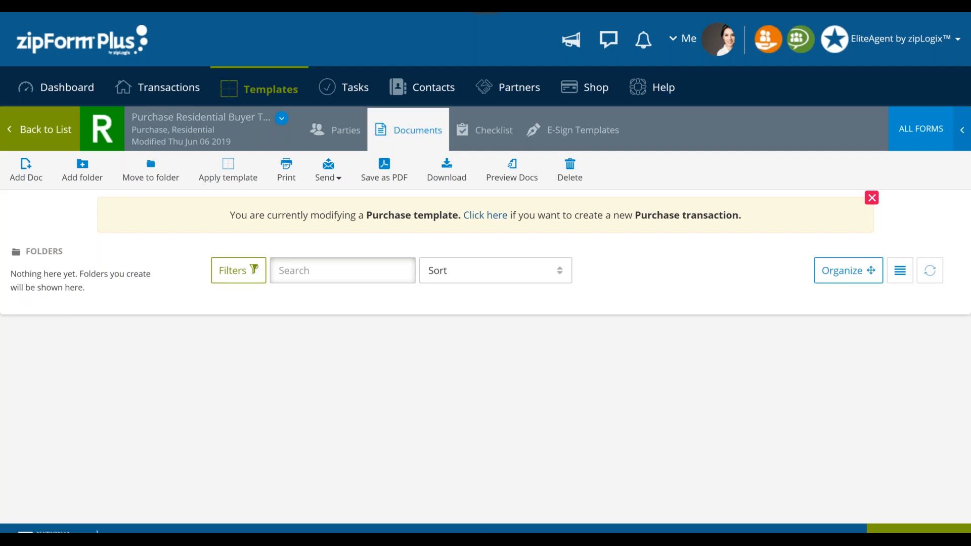
- Go to the template's documents and choose the South Carolina Association of Realtors form library
click(412, 135)
click(929, 131)
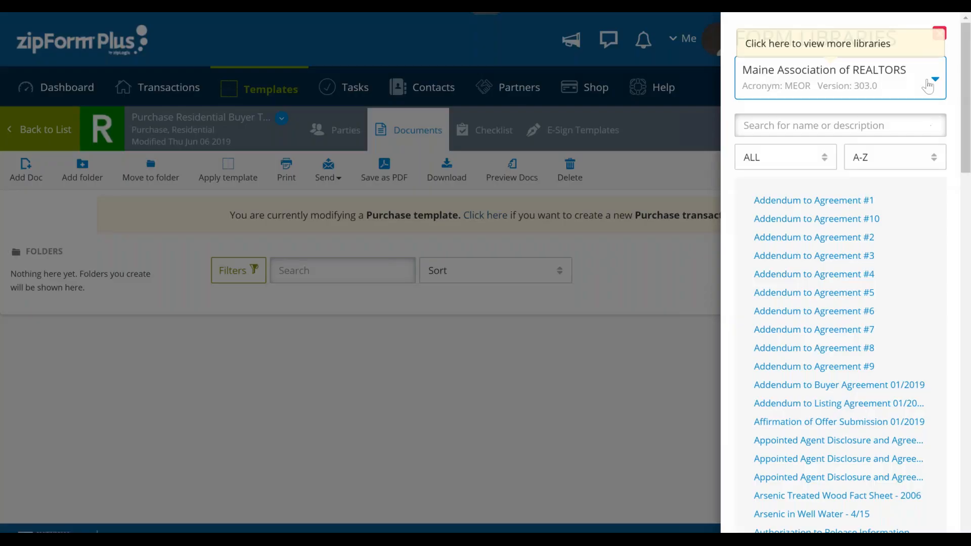
click(926, 87)
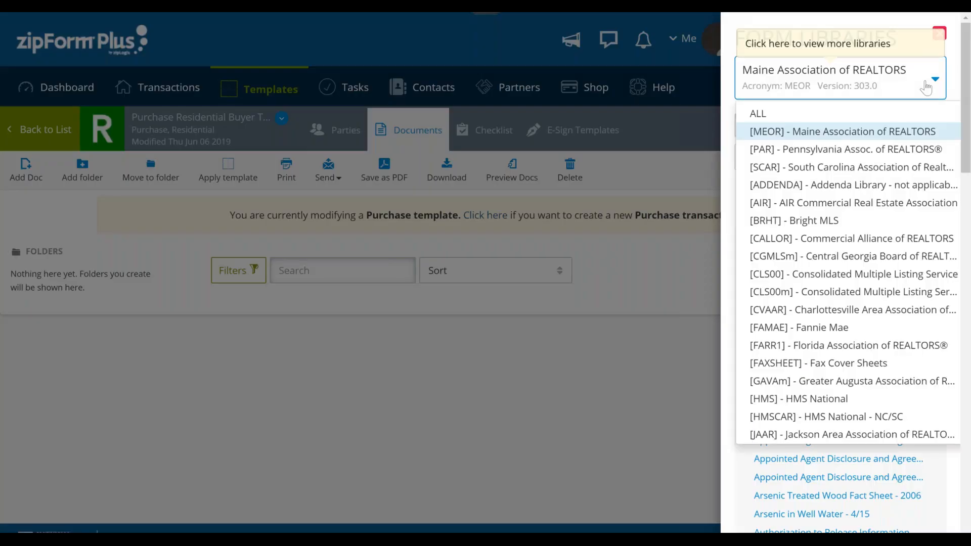
click(898, 172)
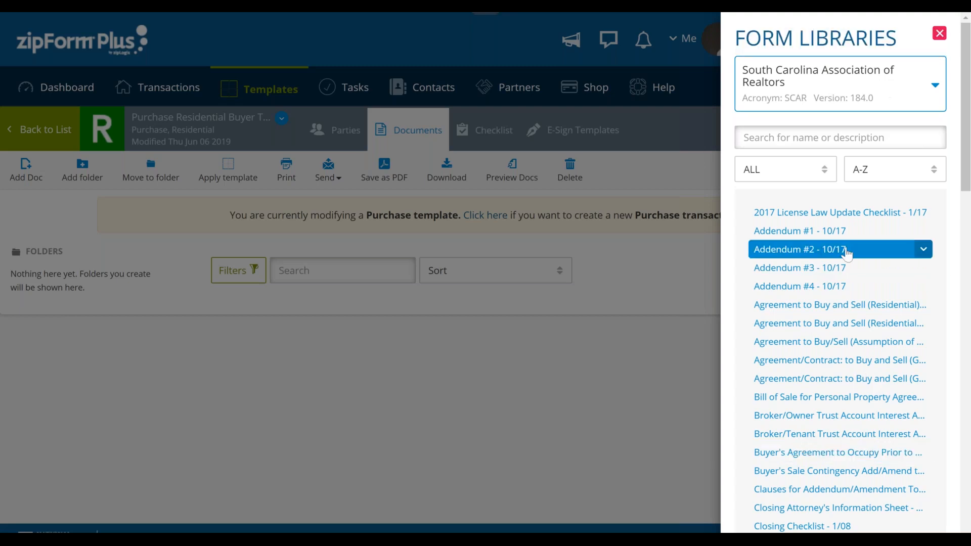
- Add the Closing Checklist - 1/08 and the Agreement to Buy and Sell (Residential) - 9/17 forms to the template
scroll(848, 255, down, 1)
scroll(848, 255, down, 7)
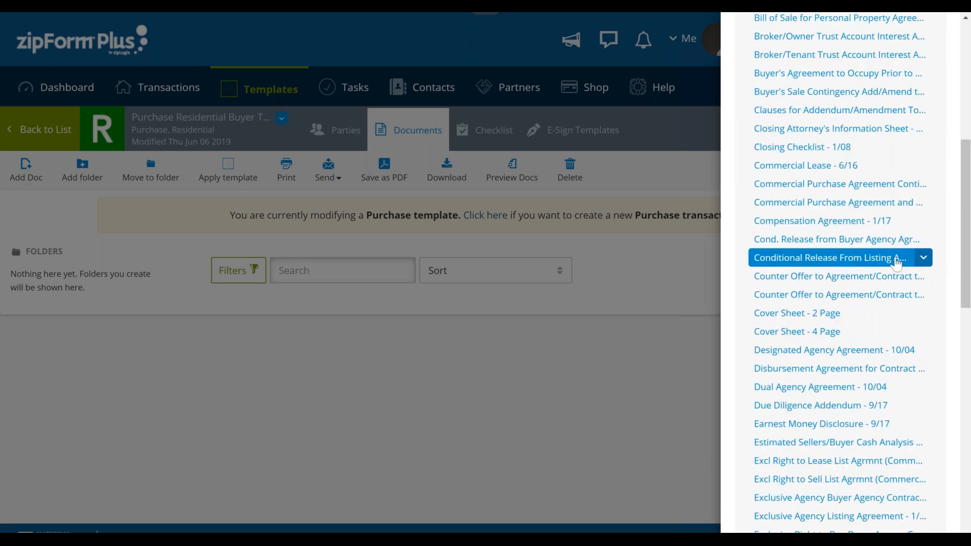
scroll(895, 261, up, 10)
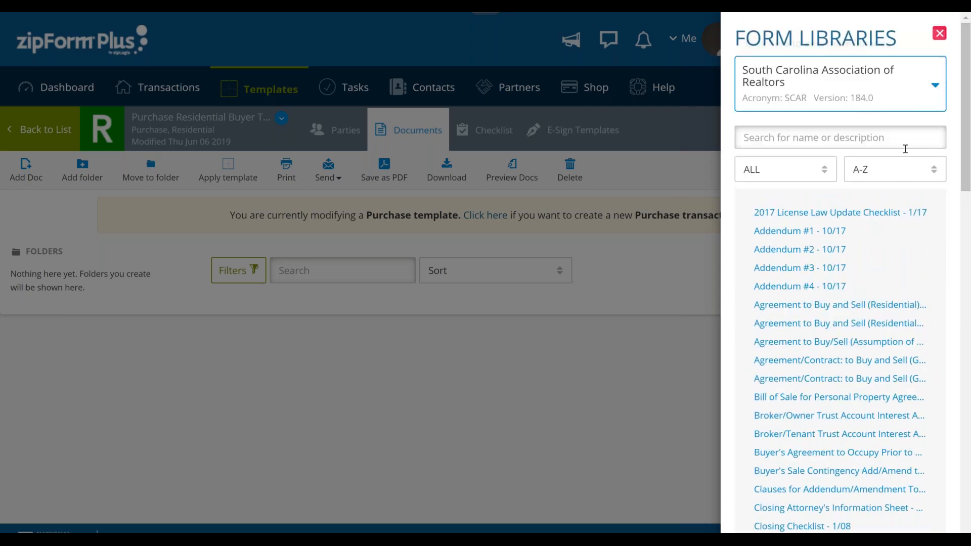
scroll(879, 474, down, 1)
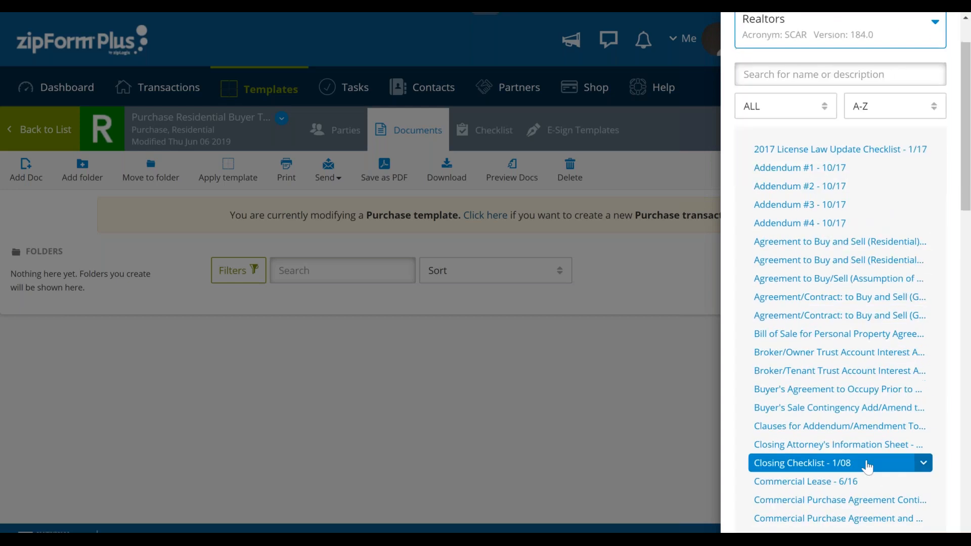
click(867, 467)
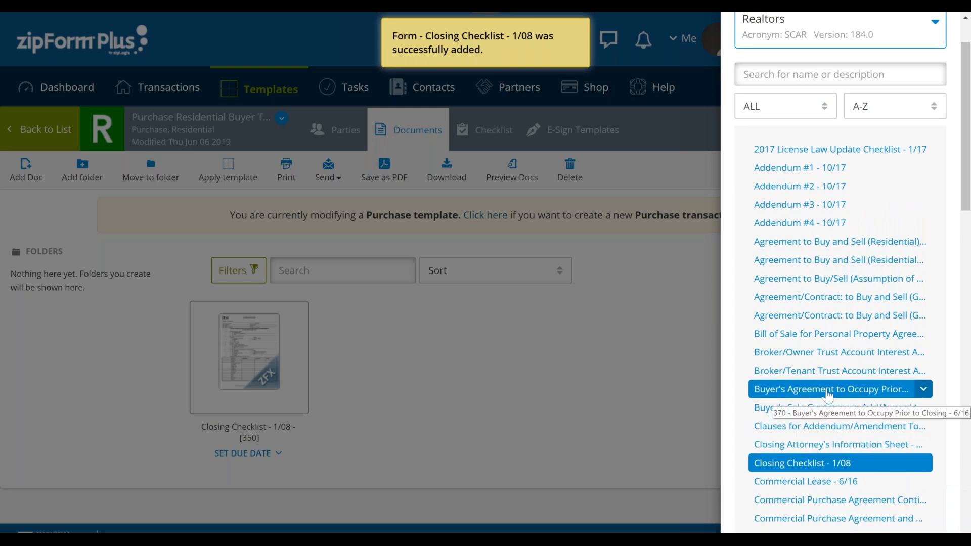
click(853, 248)
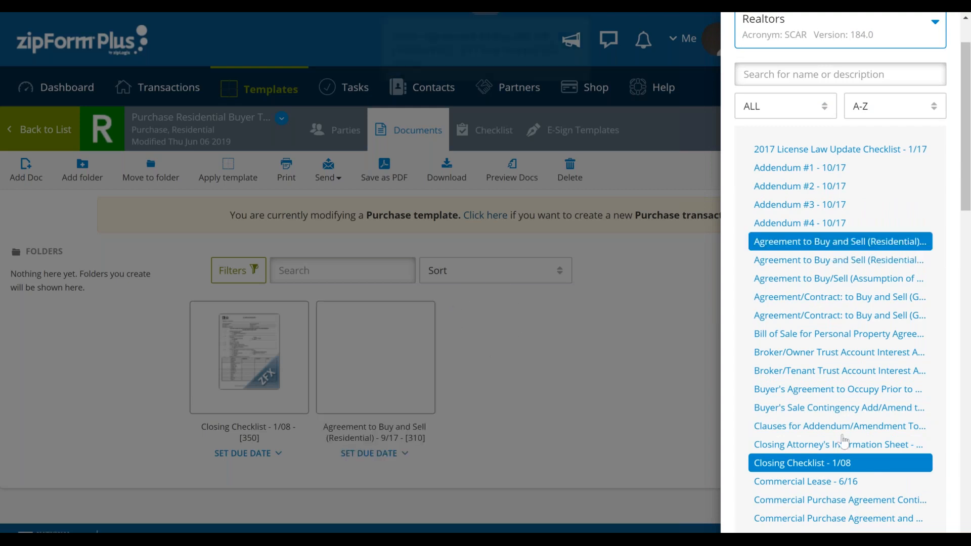
- Add the Cover Sheet - 2 Page and the Exclusive Right to Buy Buyer Agency Contract - 1/17 forms to the template
scroll(844, 449, down, 3)
scroll(844, 412, down, 3)
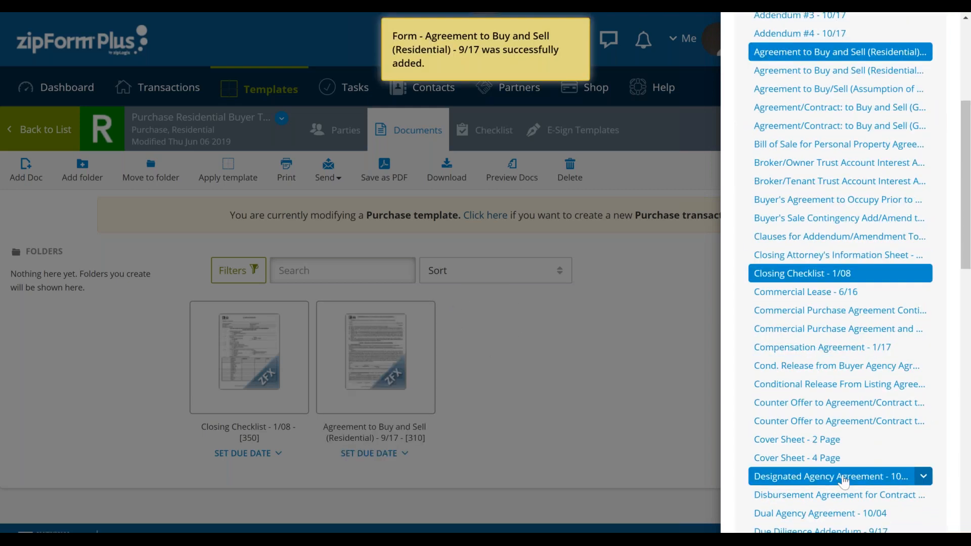
click(853, 383)
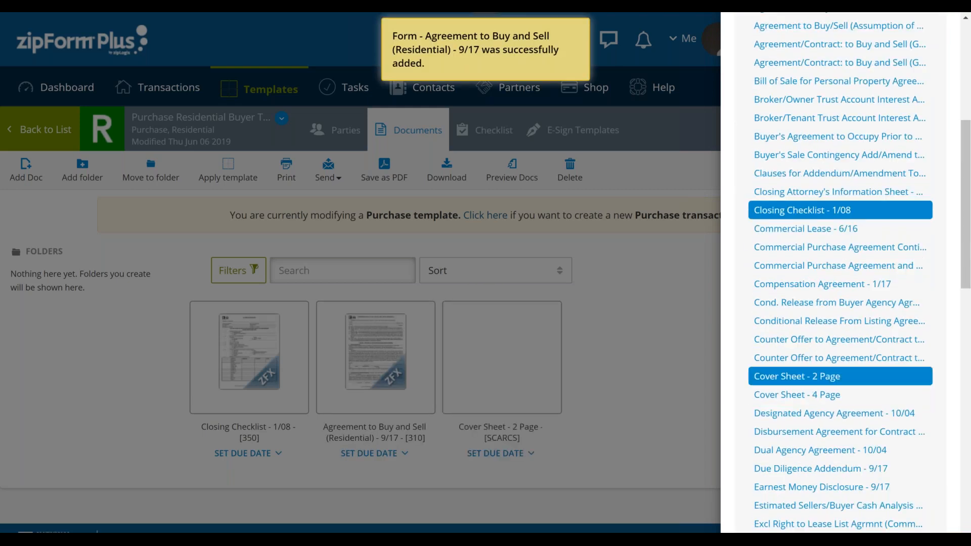
scroll(851, 489, down, 4)
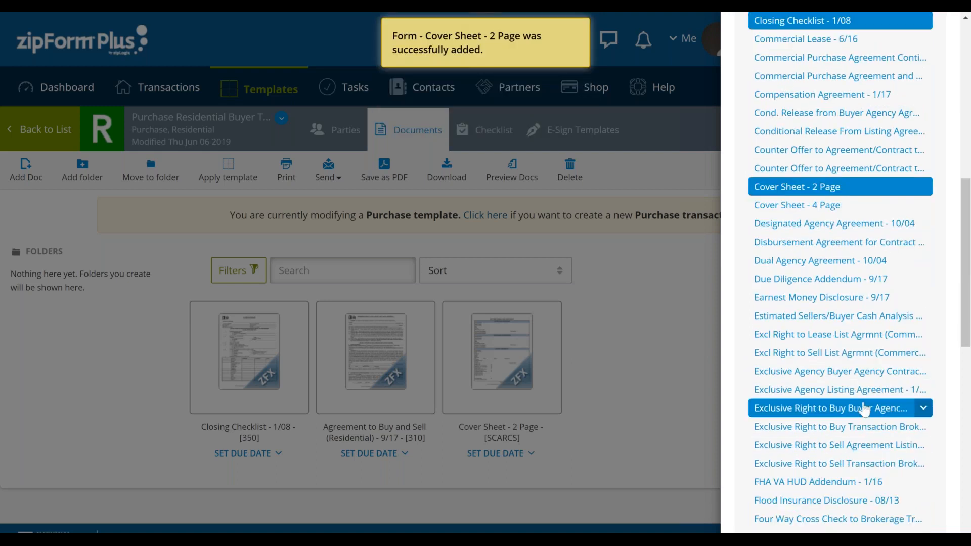
click(864, 409)
- Search the form library for "buyer", add the first Counter Offer to Agreement/Contract form, and close the library
scroll(870, 399, down, 5)
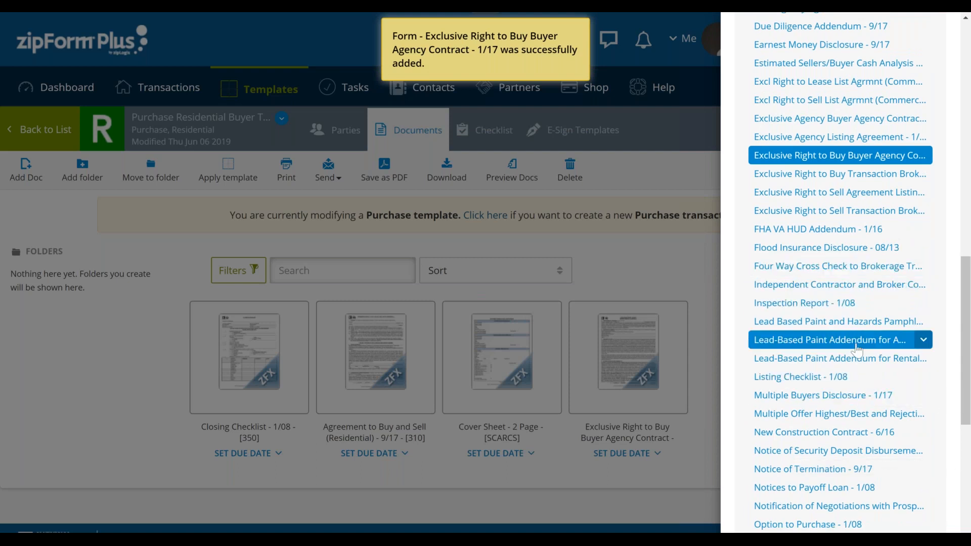
scroll(859, 369, down, 3)
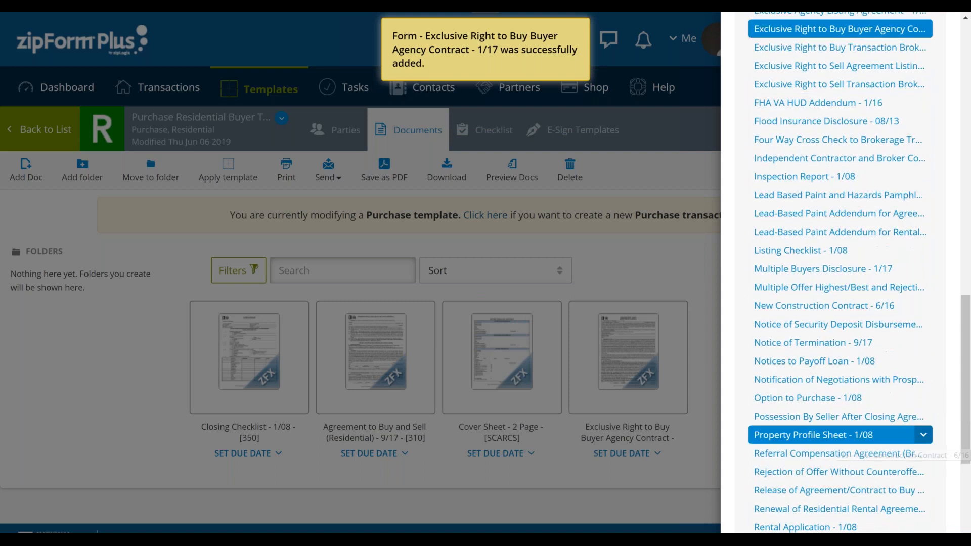
scroll(865, 439, up, 20)
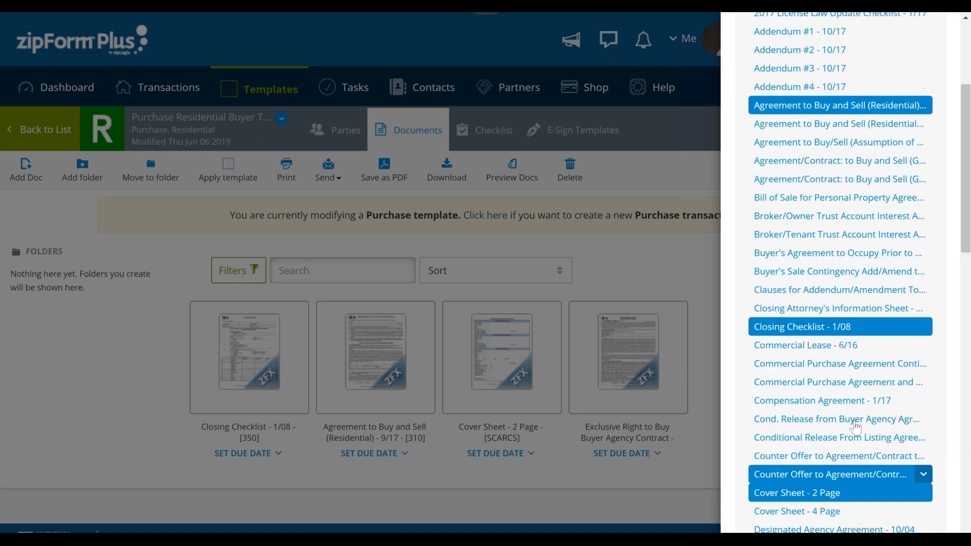
click(817, 136)
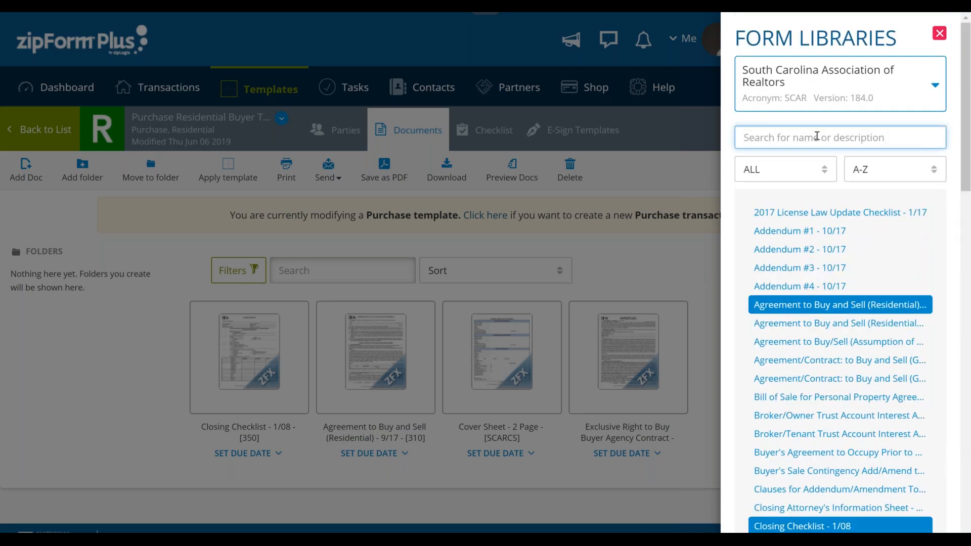
text(buyer)
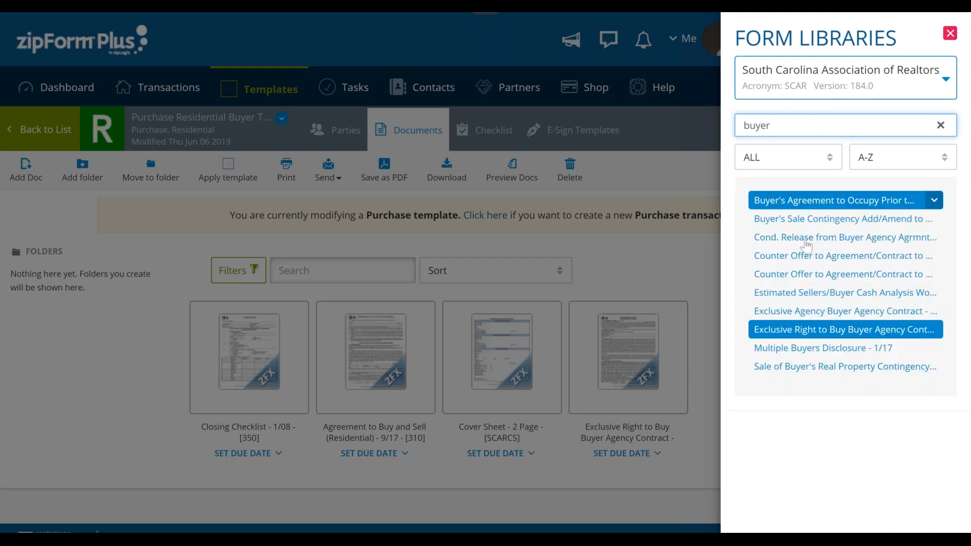
click(834, 258)
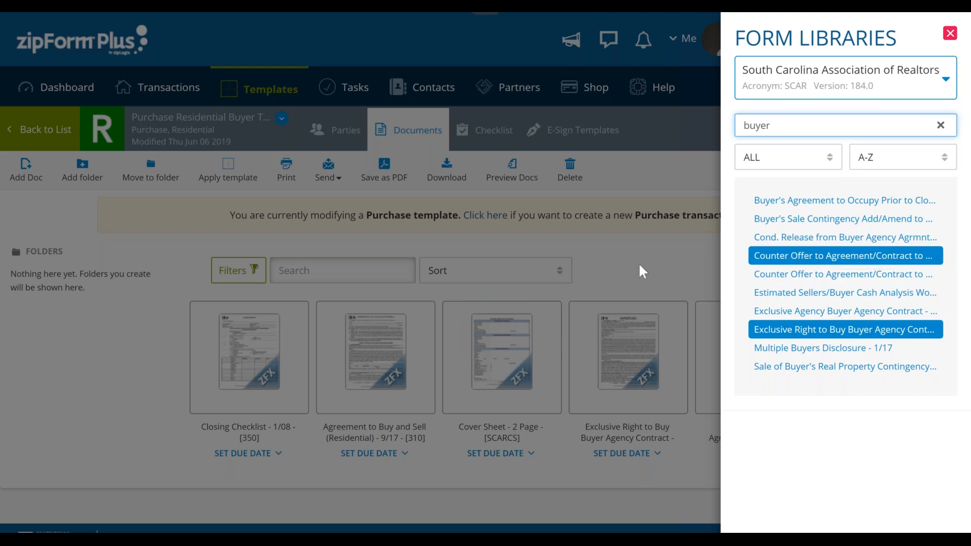
click(950, 33)
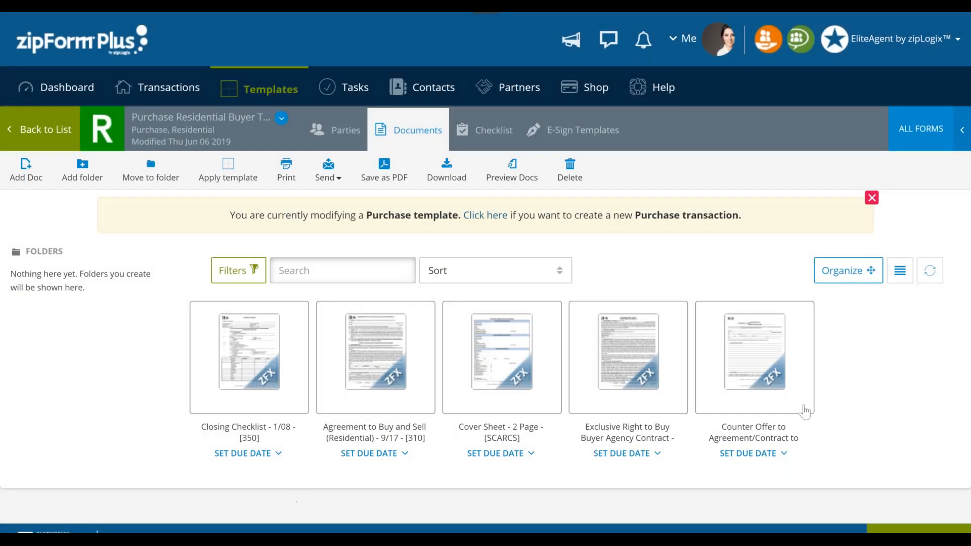
- Open the template's Cover Sheet - 2 Page form and enter Exceptional REALTORS as the selling broker firm name
mouse_move(511, 372)
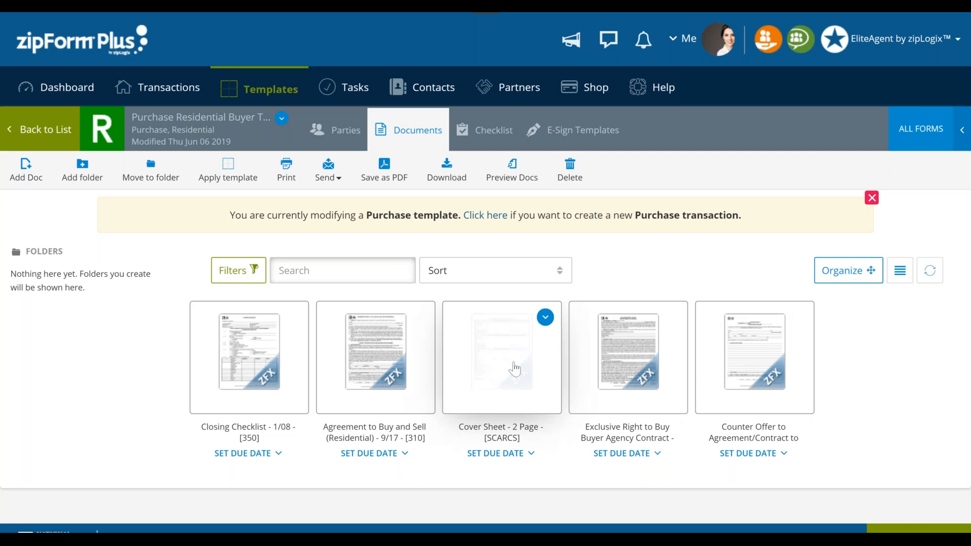
click(511, 371)
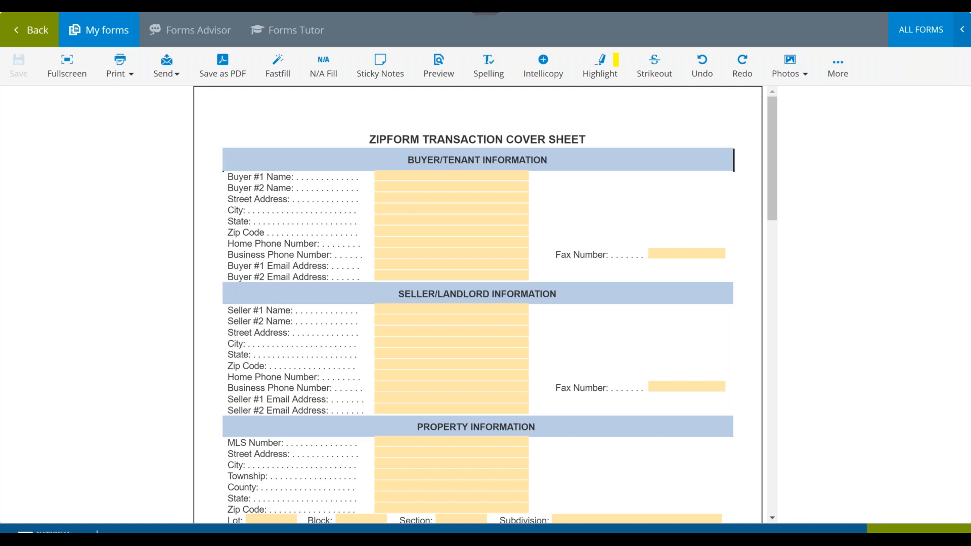
scroll(536, 422, down, 2)
scroll(536, 422, down, 3)
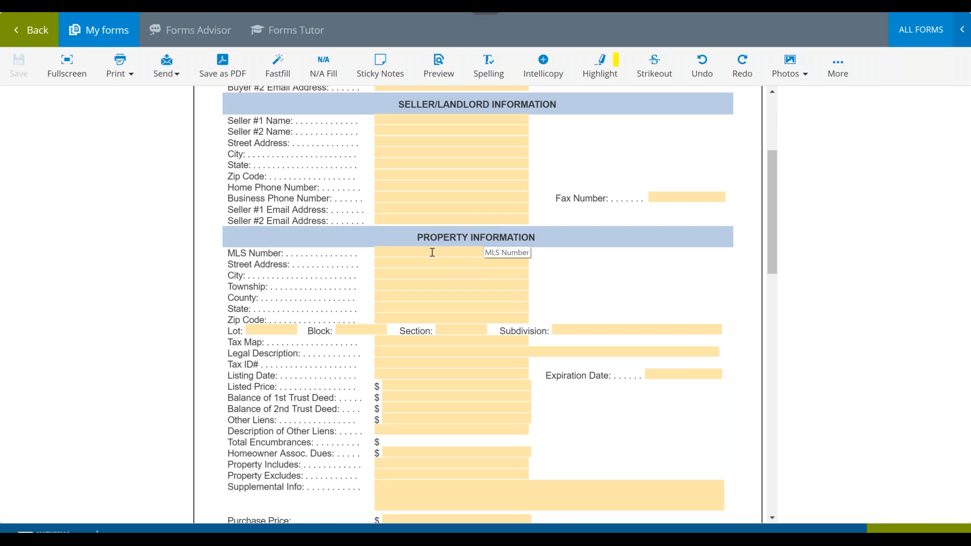
scroll(435, 268, down, 5)
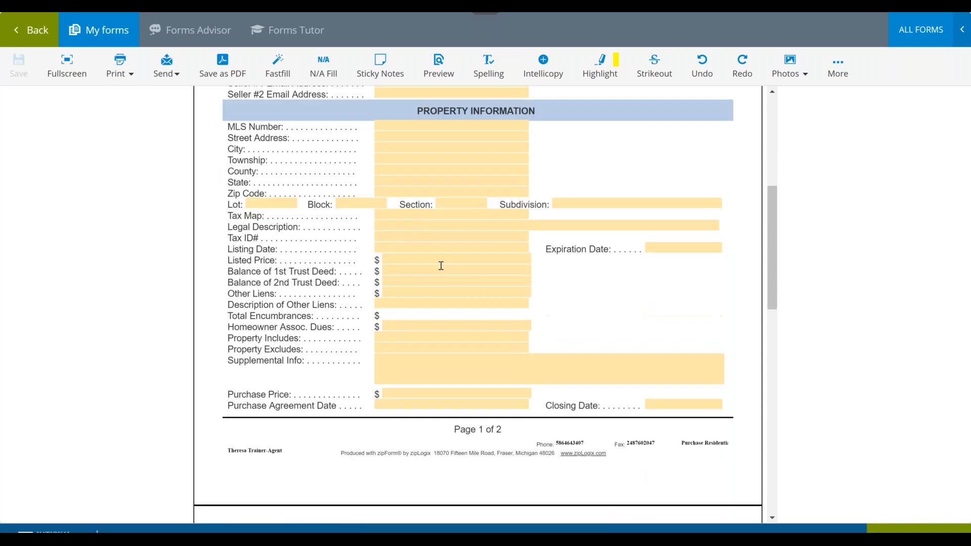
scroll(442, 265, down, 4)
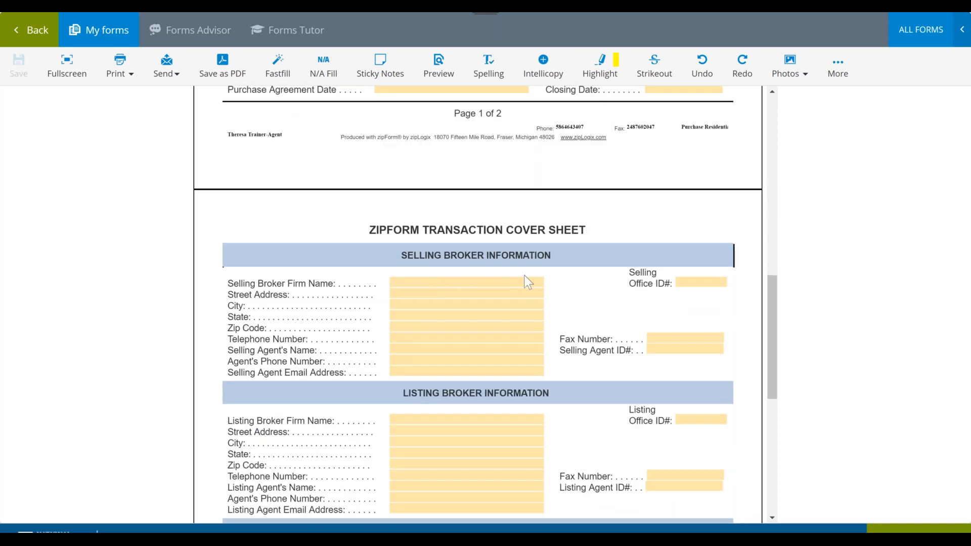
click(526, 281)
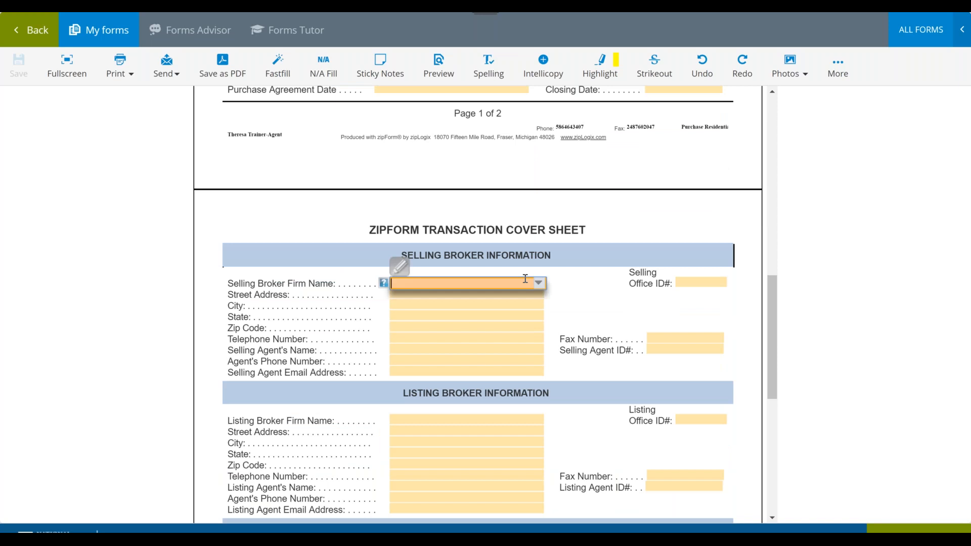
text(Ex)
key(Return)
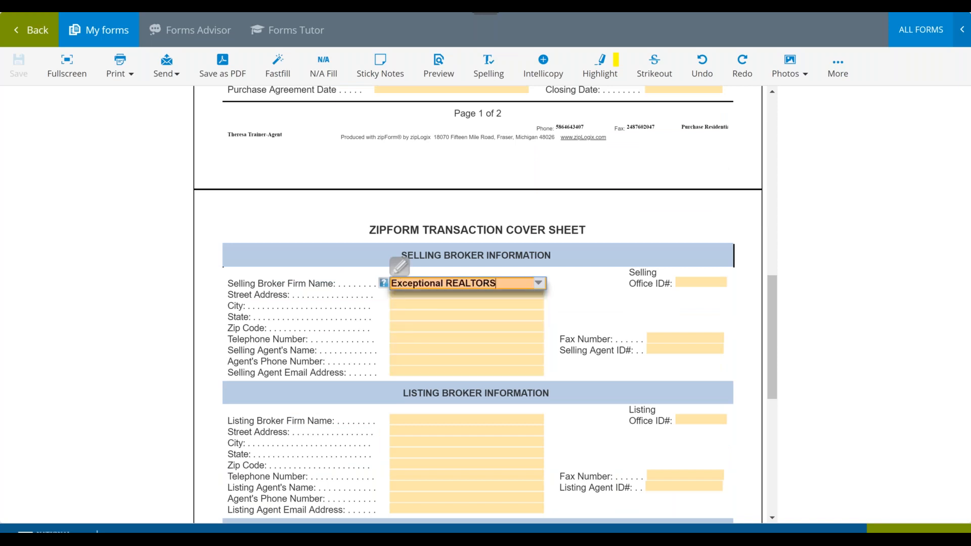
key(Tab)
key(Tab)
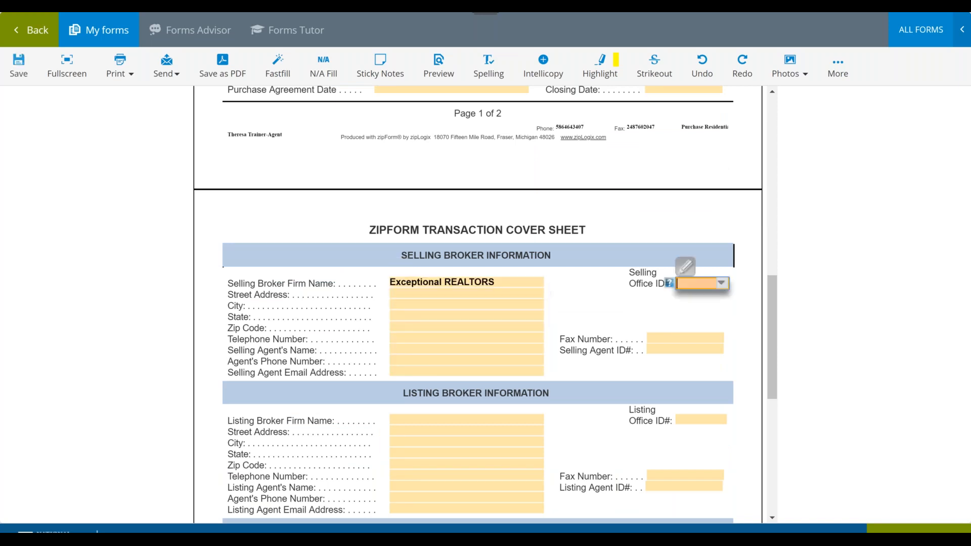
- Fill in the selling broker's street address, city and state on the cover sheet
text(313)
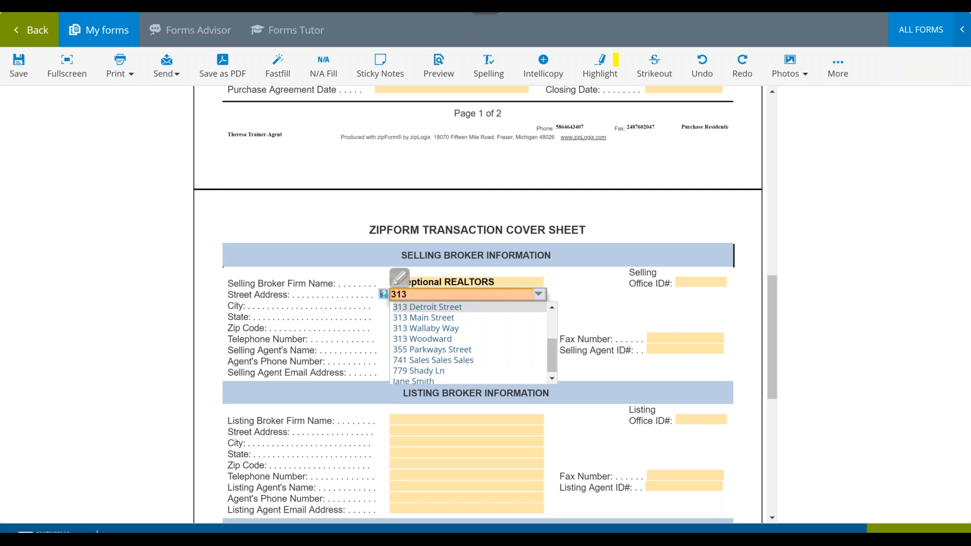
key(Return)
key(Tab)
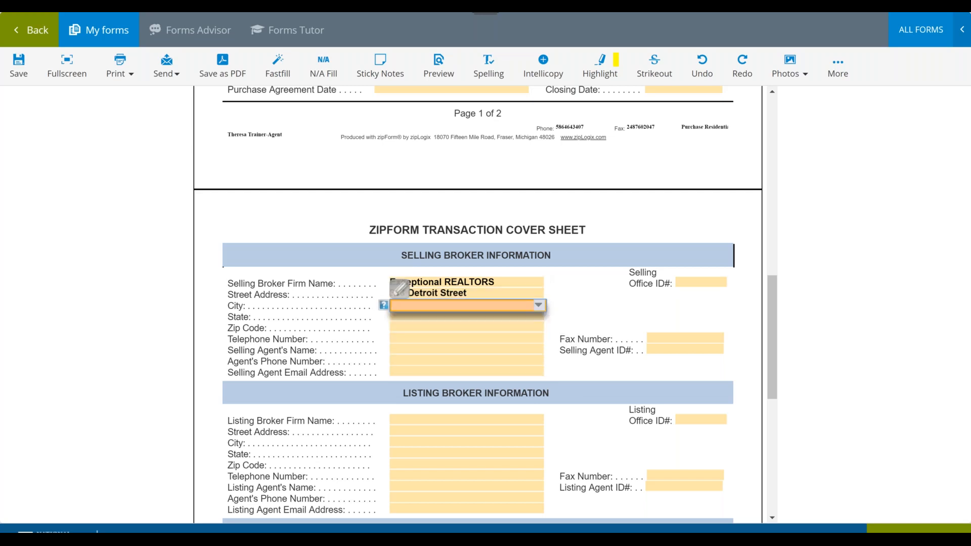
text(Detroit)
key(Tab)
text(MI)
key(Return)
key(Tab)
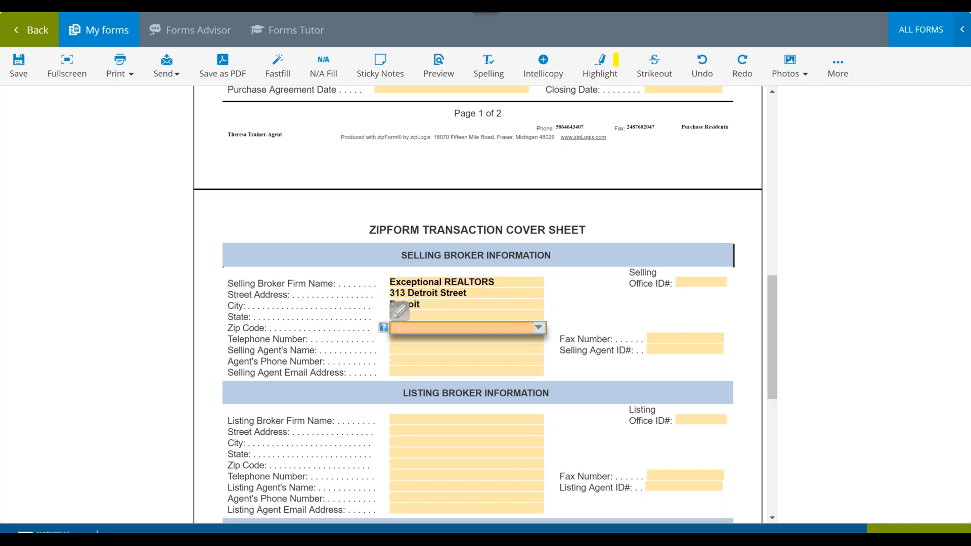
- Enter the selling broker's zip code and telephone number on the cover sheet, leaving the fax number blank
click(422, 340)
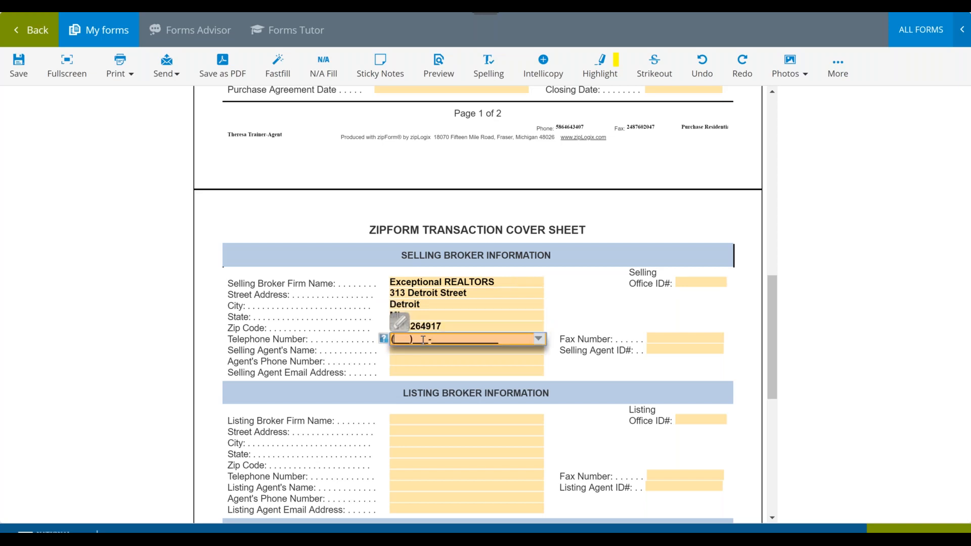
key(Tab)
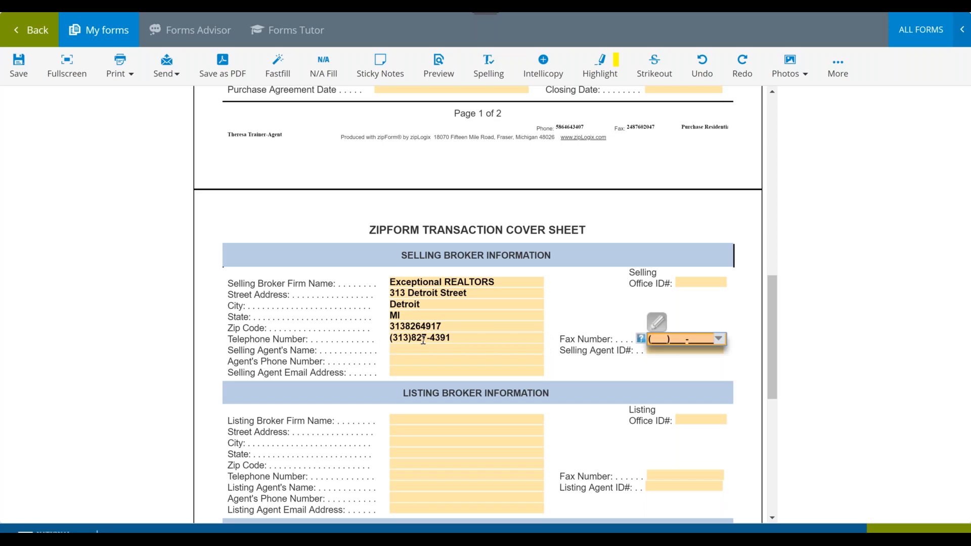
key(Tab)
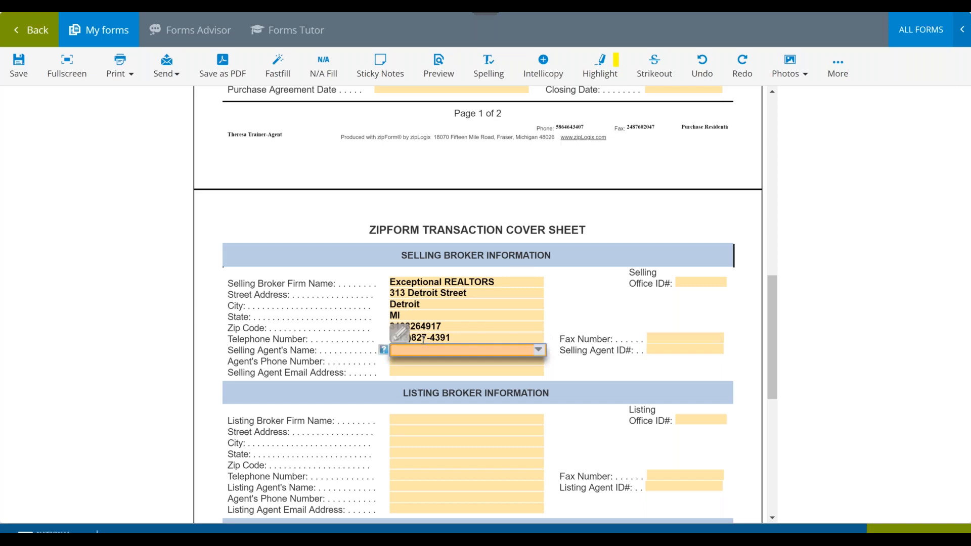
- Choose the selling agent's name from the suggested names and fill in the agent's phone number
text(Lur)
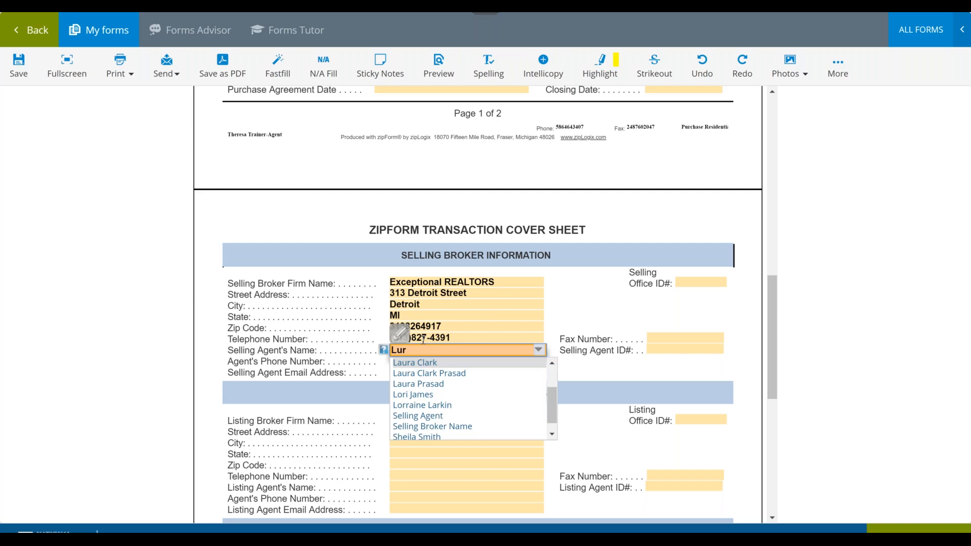
key(Down)
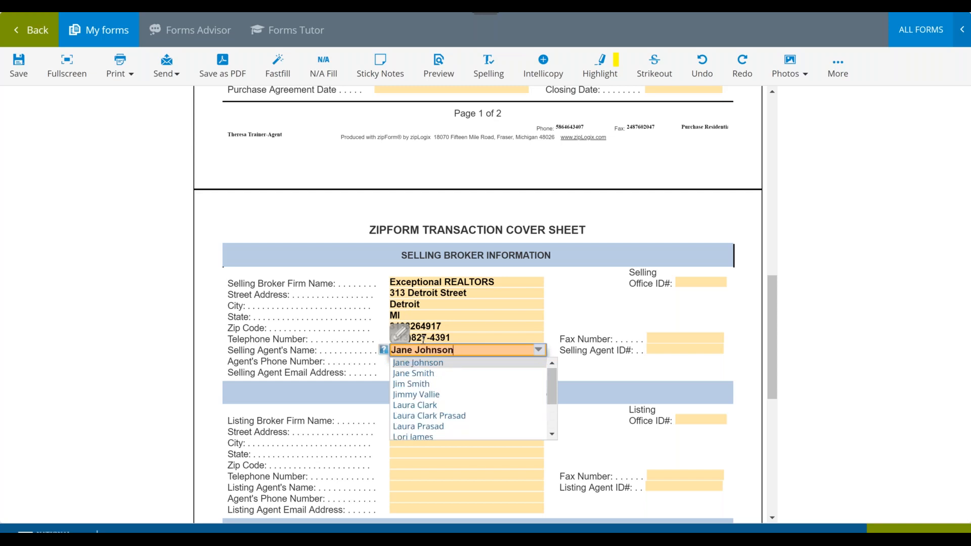
click(484, 416)
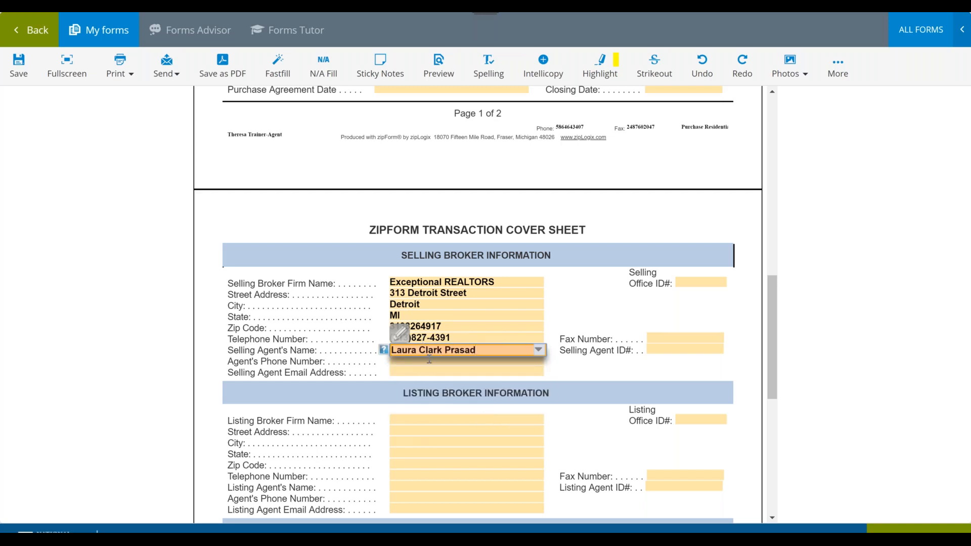
click(429, 360)
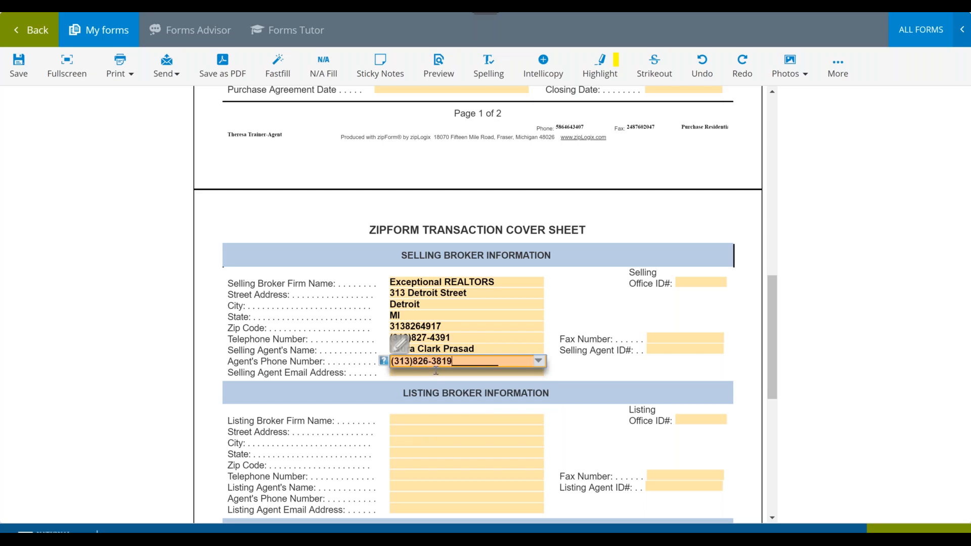
- Fill in the selling agent's email address from the suggested entries
click(435, 372)
text(zipl)
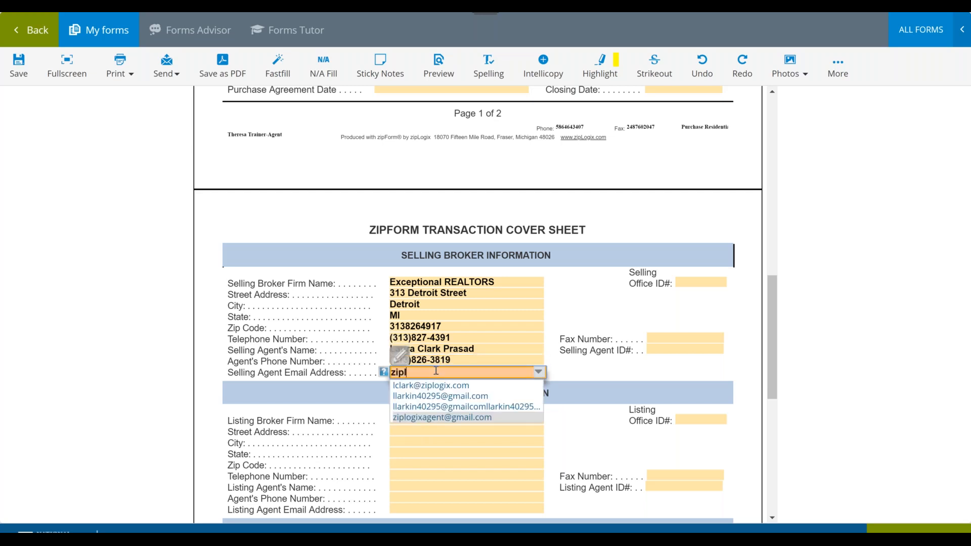
key(Up)
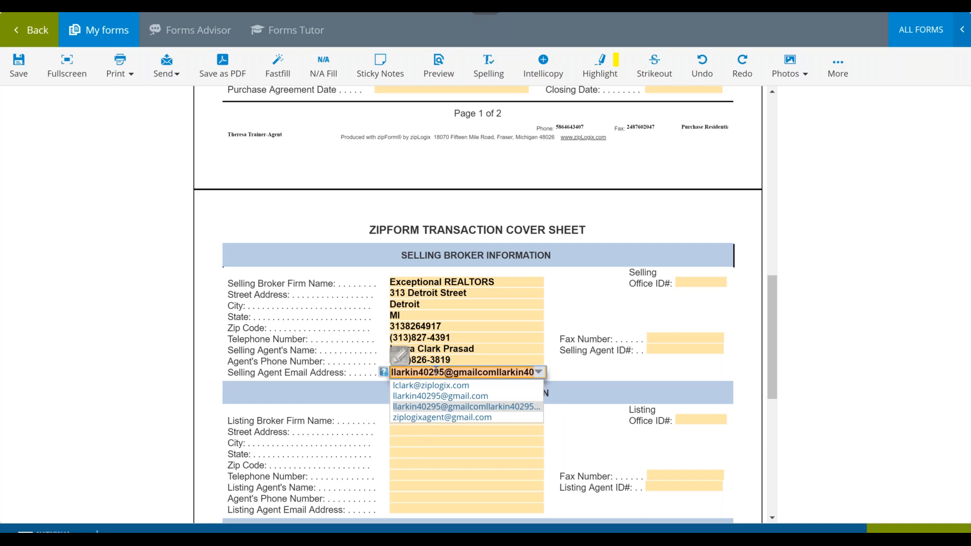
key(Down)
key(Return)
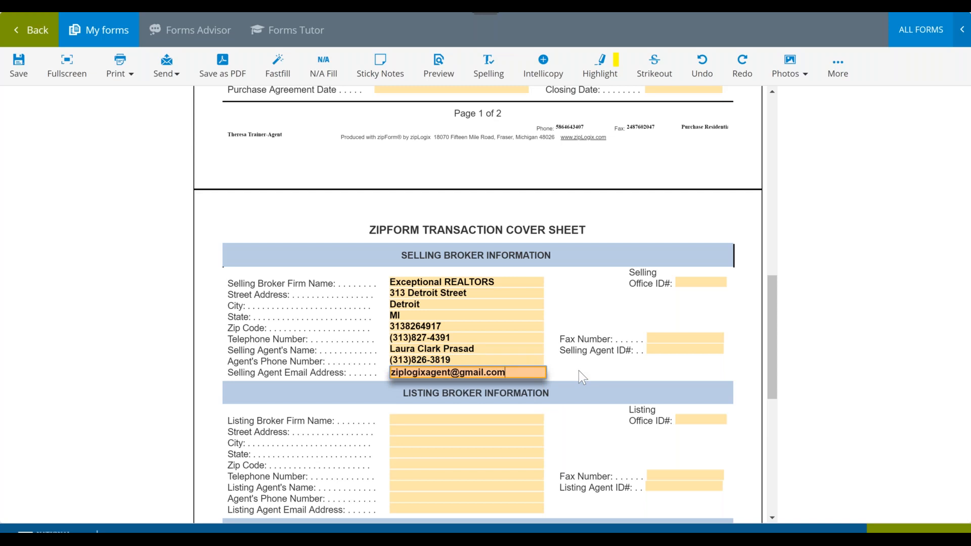
- Enter Global Closing as the closing company name in the cover sheet's Closing Information section, leaving the closing number blank
scroll(579, 373, down, 4)
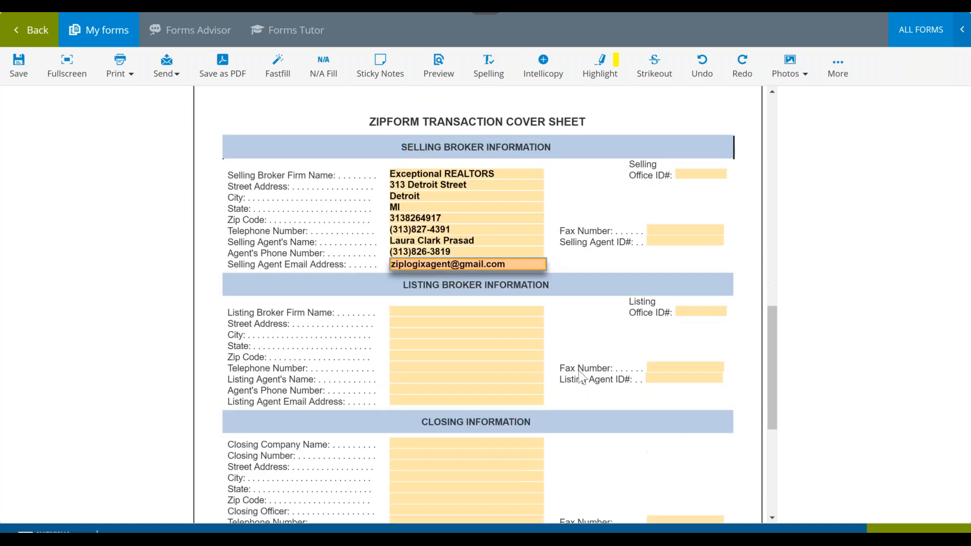
scroll(578, 371, down, 3)
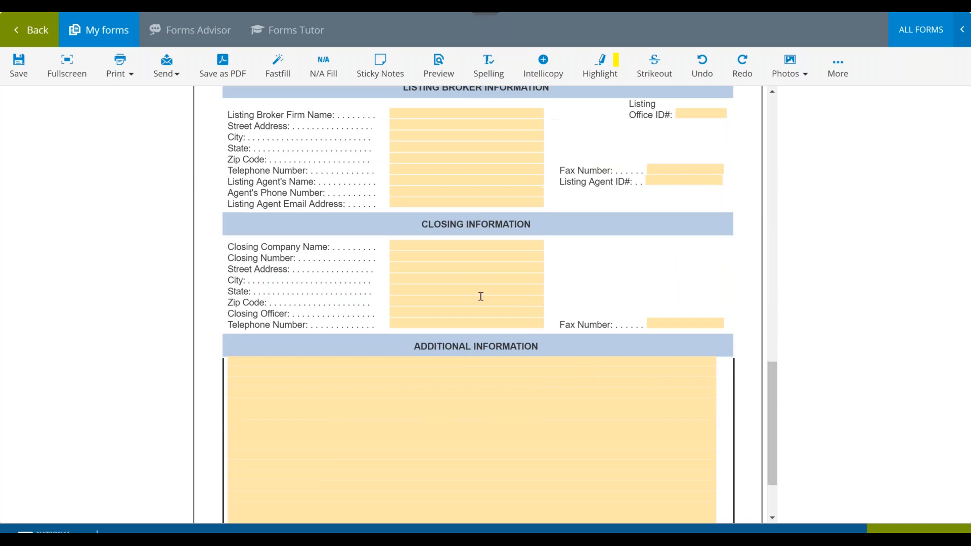
scroll(480, 296, down, 2)
scroll(480, 296, up, 3)
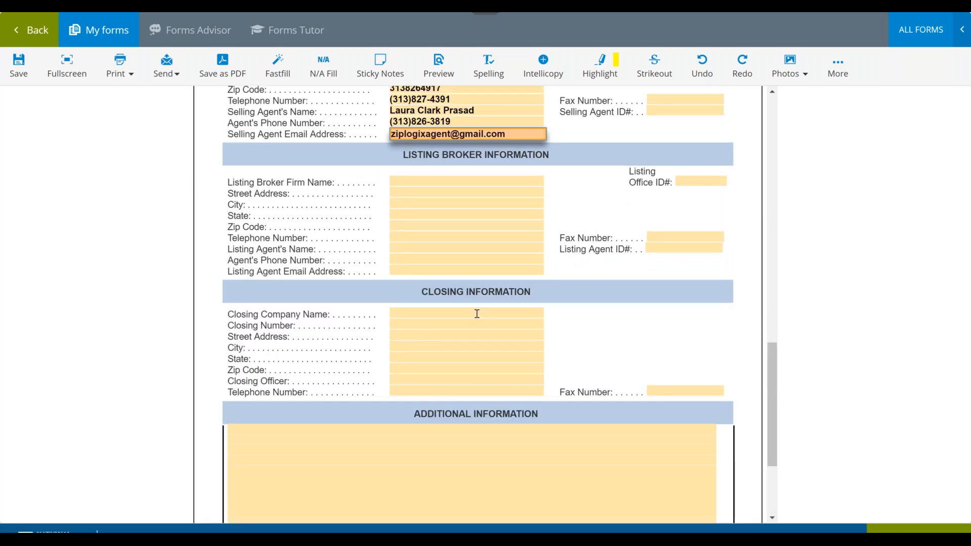
click(477, 313)
text(Gl)
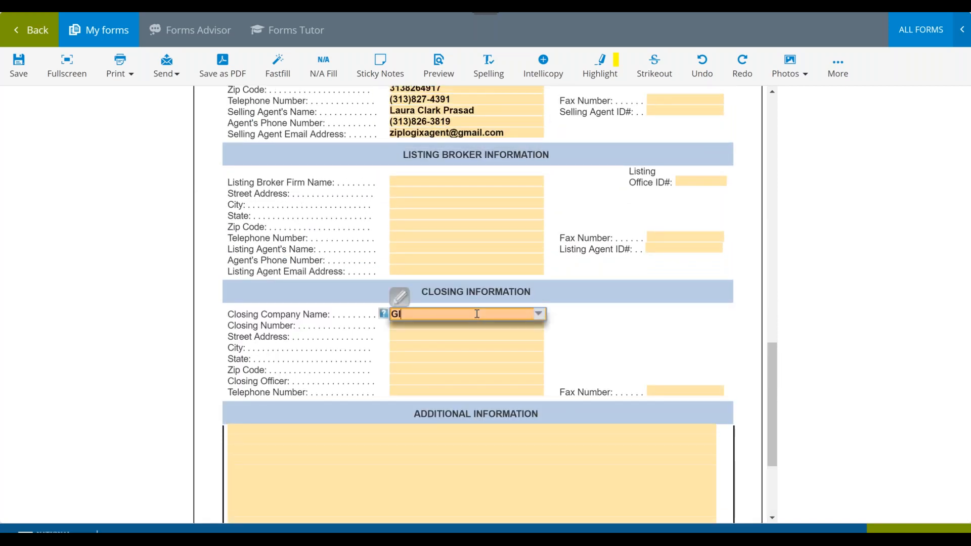
text(obal Closing)
key(Tab)
key(Tab)
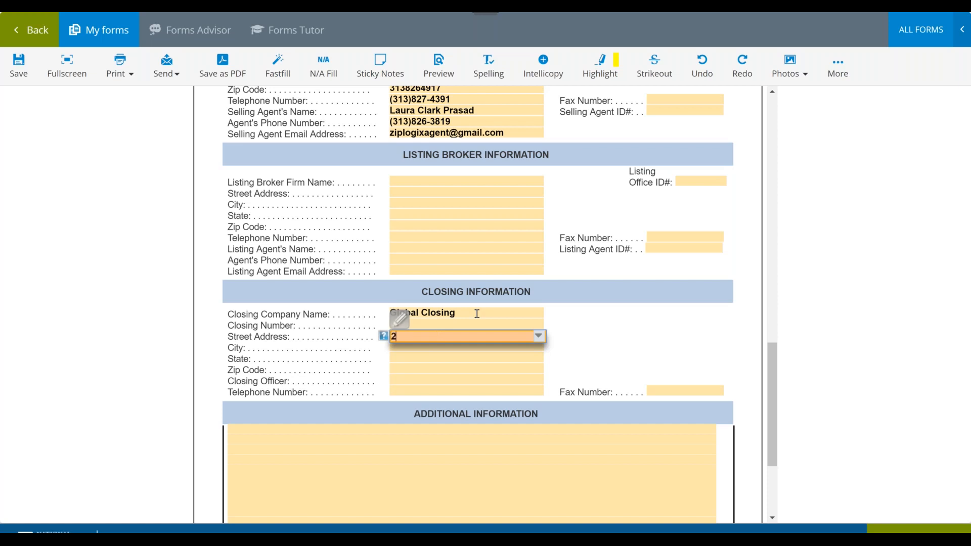
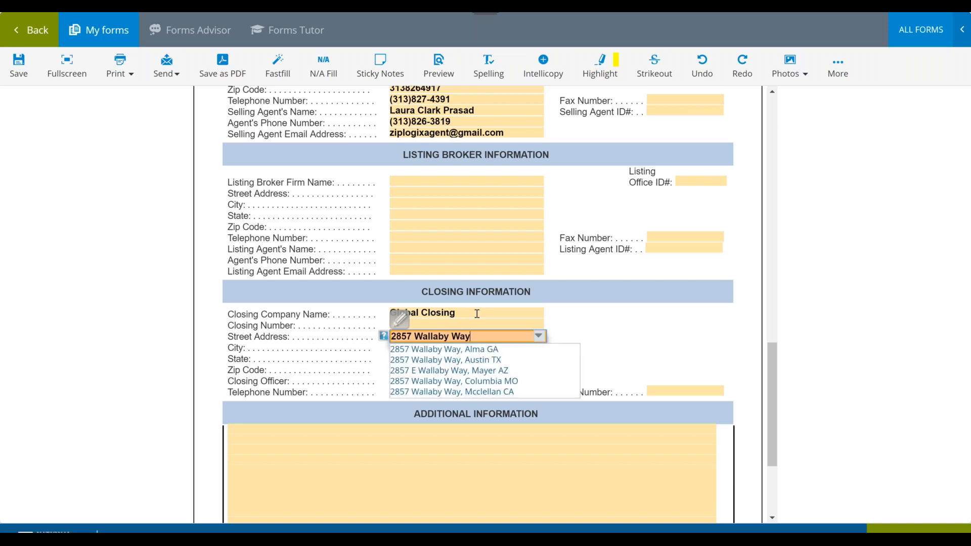
- Fill in the closing company's street address, leaving its city blank
key(Tab)
key(Tab)
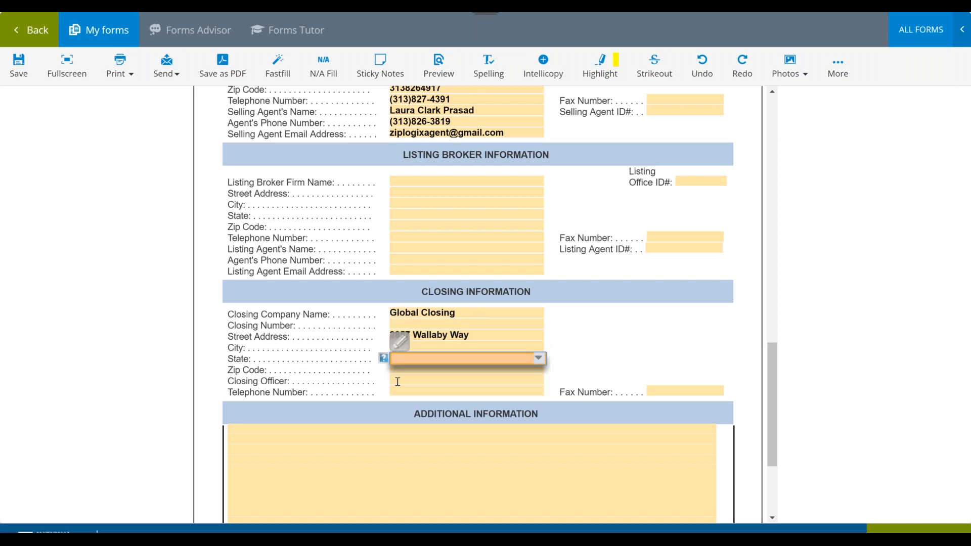
- Fill in the closing company's telephone number in the Closing Information section
click(419, 388)
click(461, 361)
- Save the completed cover sheet and return to the template's documents
scroll(622, 217, up, 2)
scroll(623, 216, up, 8)
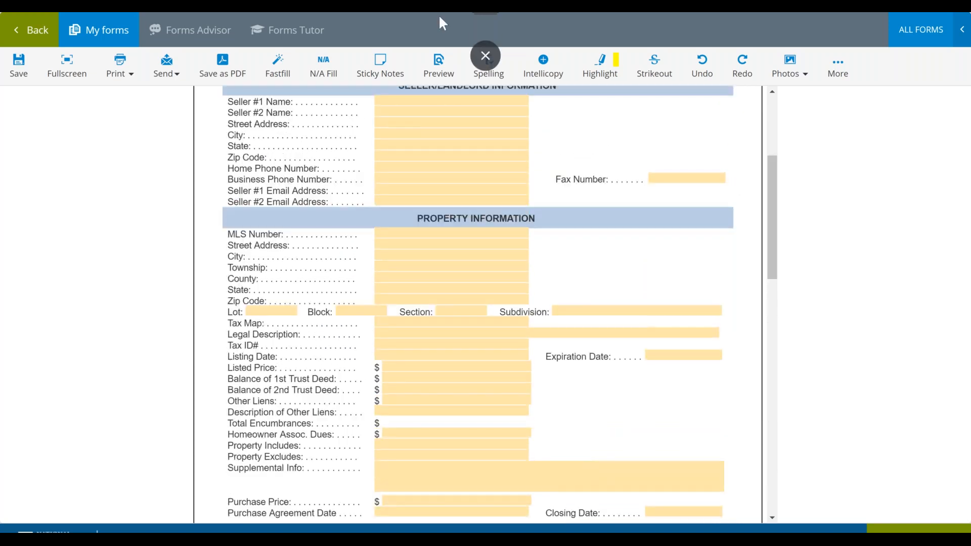
click(19, 65)
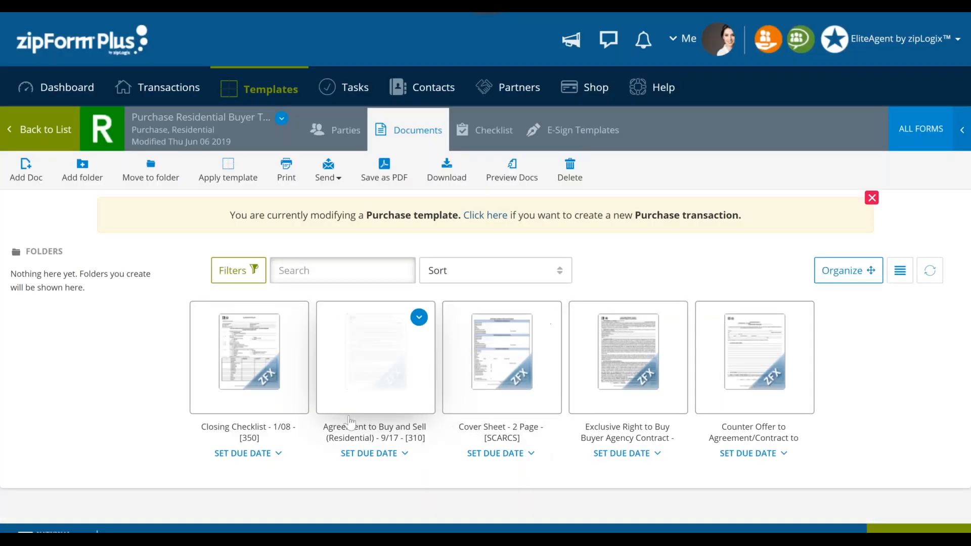
- Open the Agreement to Buy and Sell (Residential) form and examine its escrow agency details on the transactional information page
click(368, 368)
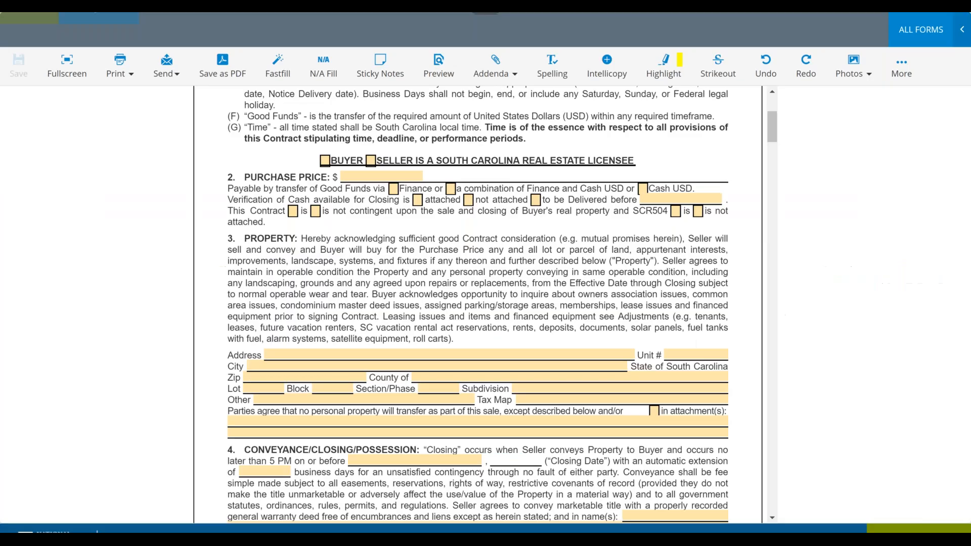
scroll(477, 303, down, 10)
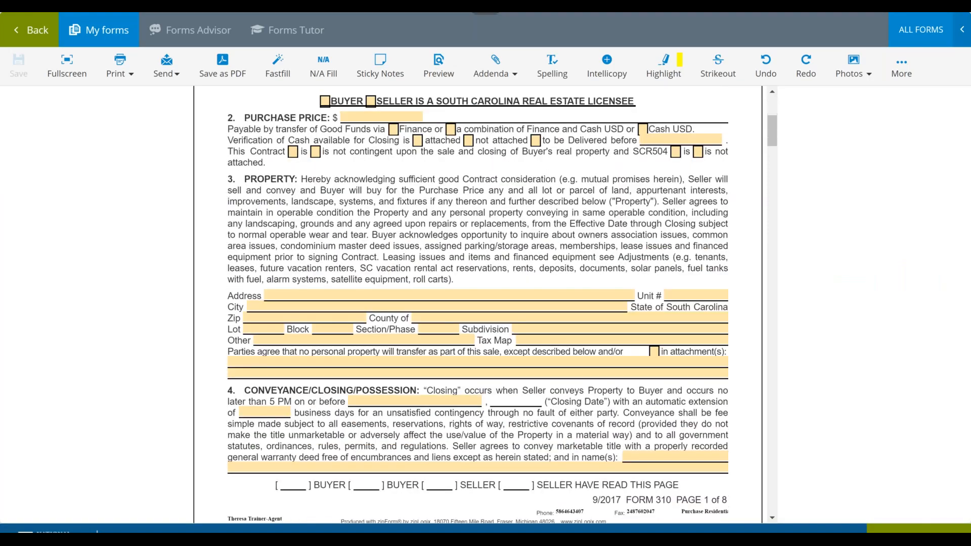
scroll(478, 303, down, 10)
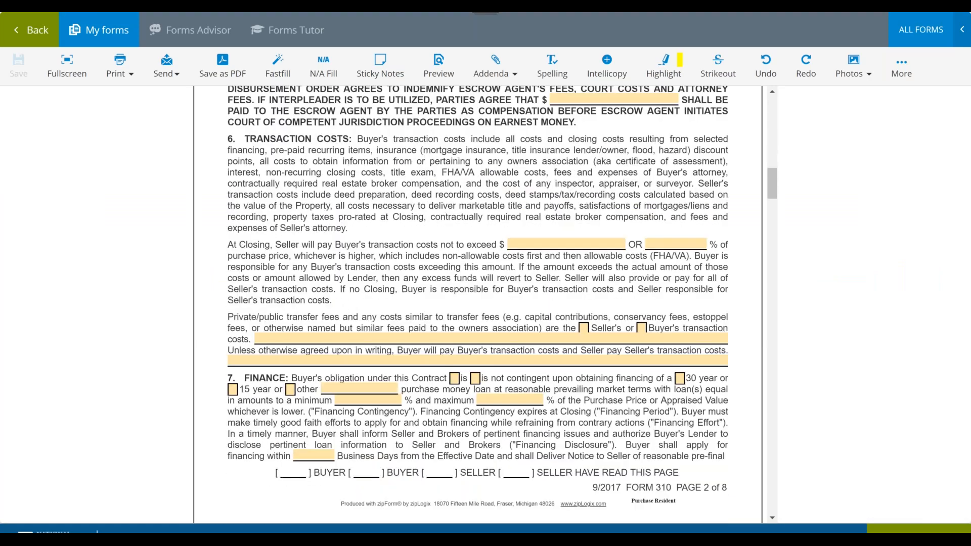
scroll(478, 303, down, 10)
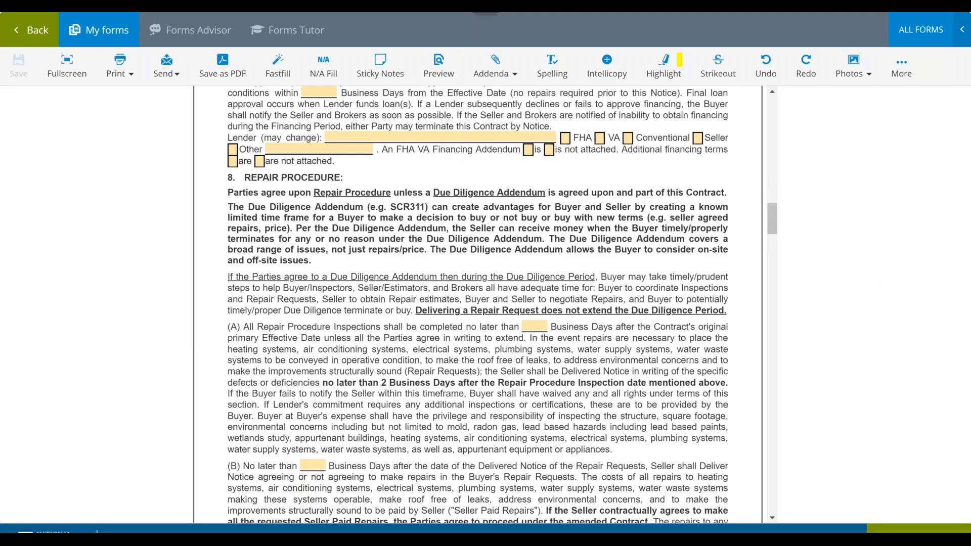
scroll(477, 303, down, 10)
scroll(478, 304, down, 10)
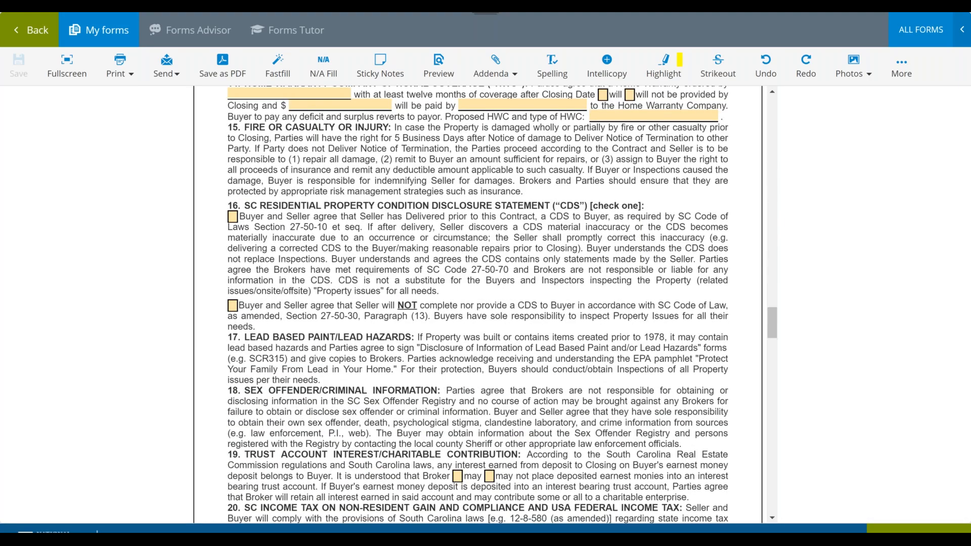
scroll(477, 303, down, 10)
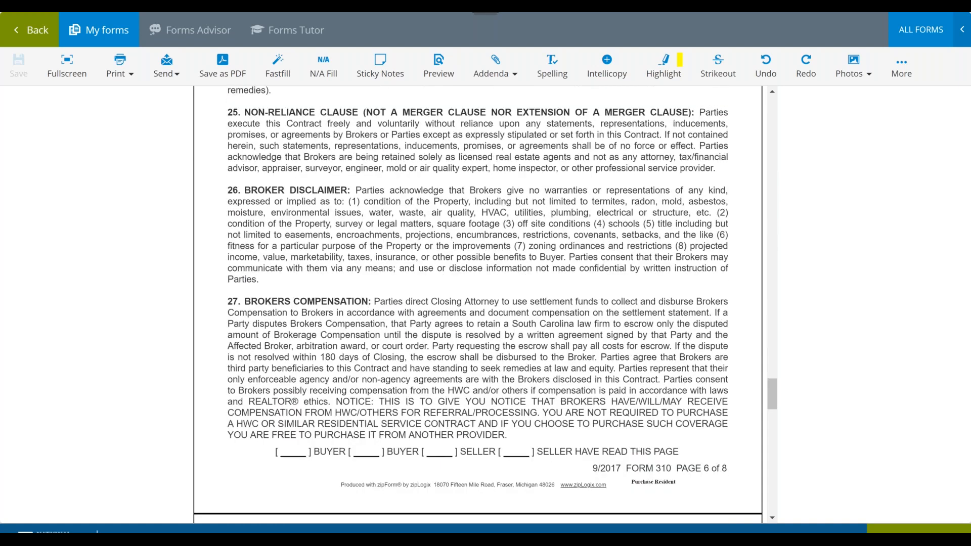
scroll(493, 286, down, 15)
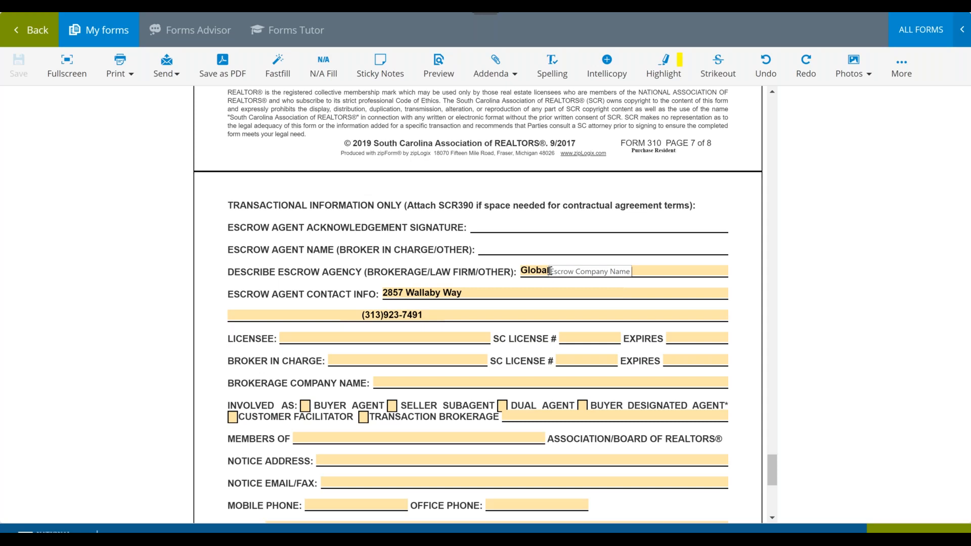
scroll(549, 271, down, 3)
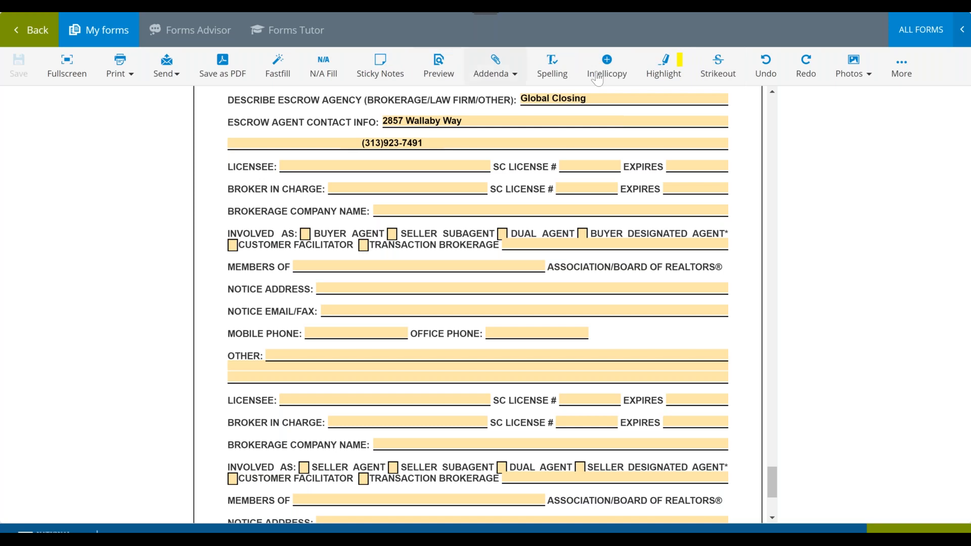
click(562, 80)
click(503, 75)
right_click(854, 65)
key(Escape)
click(854, 66)
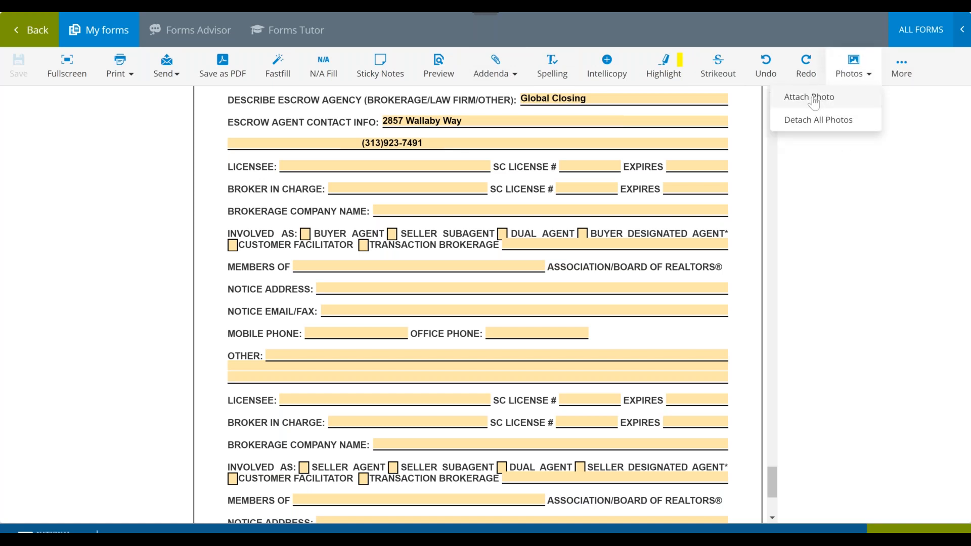
click(885, 190)
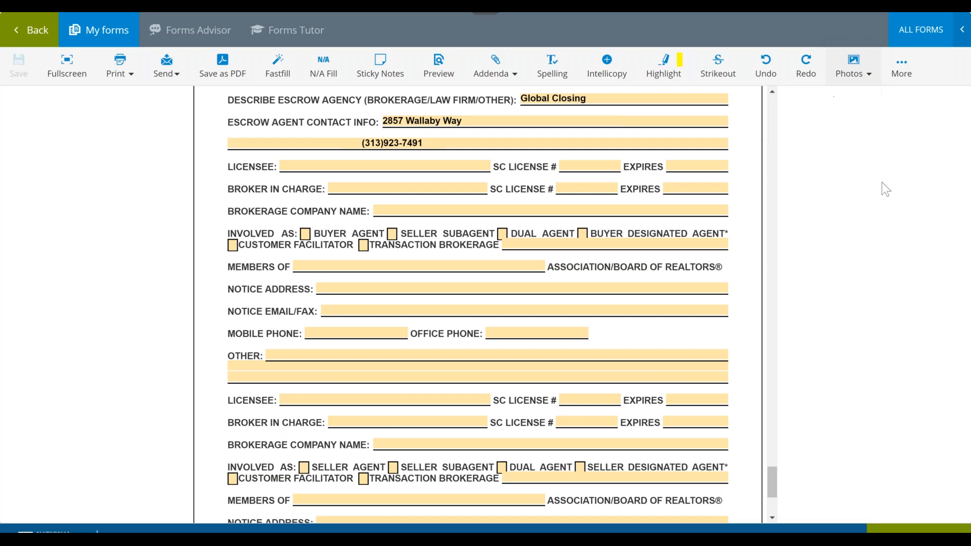
click(166, 74)
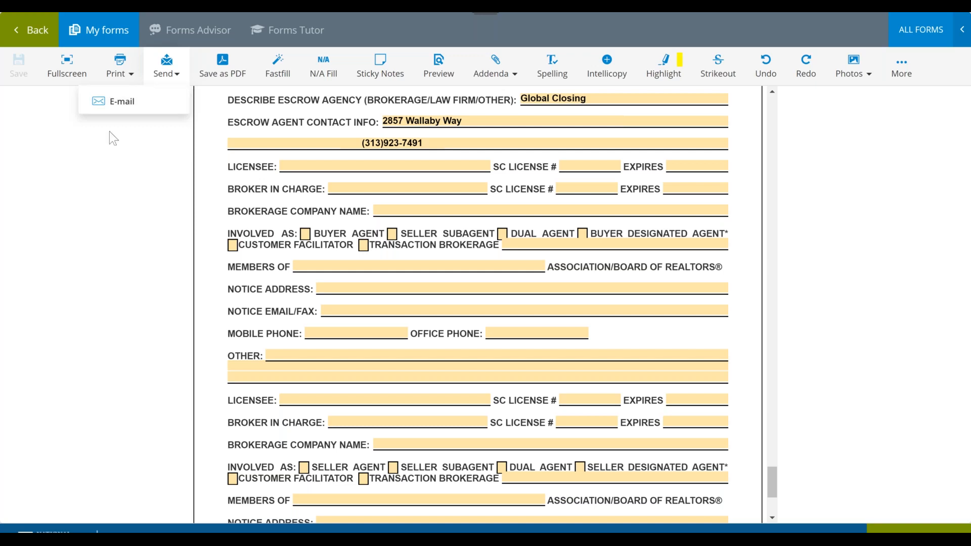
- Check the broker company and agent name fields in the Exclusive Right to Buy Buyer Agency Contract, and return to the template's documents
click(23, 36)
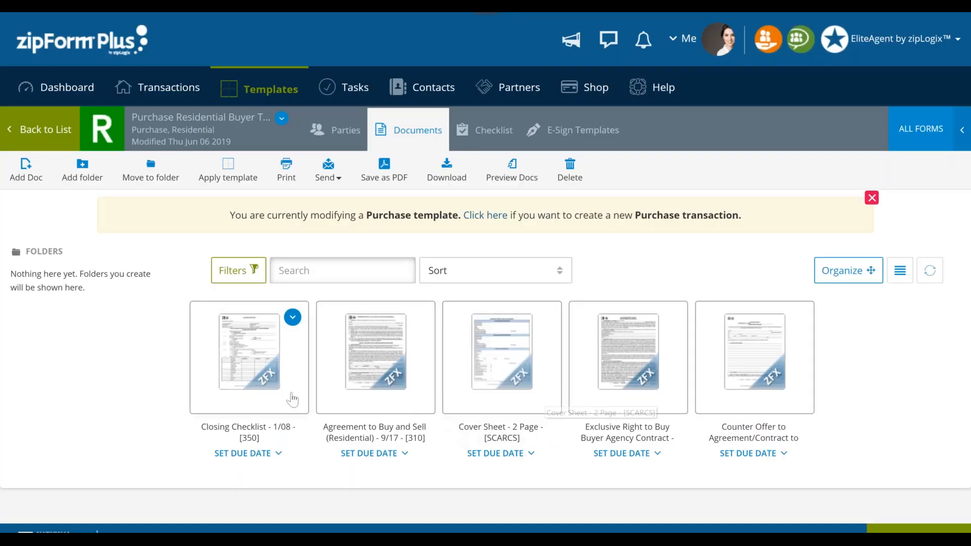
click(638, 375)
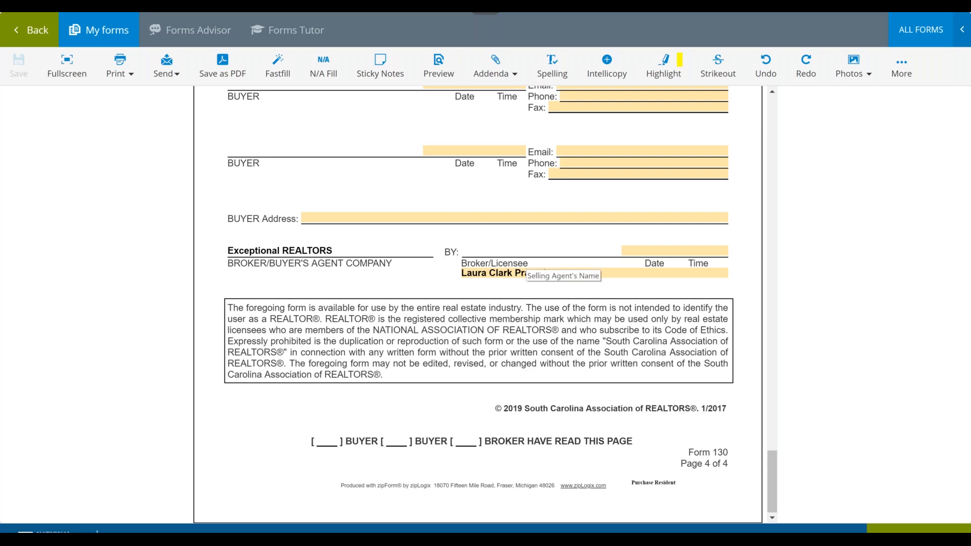
click(15, 41)
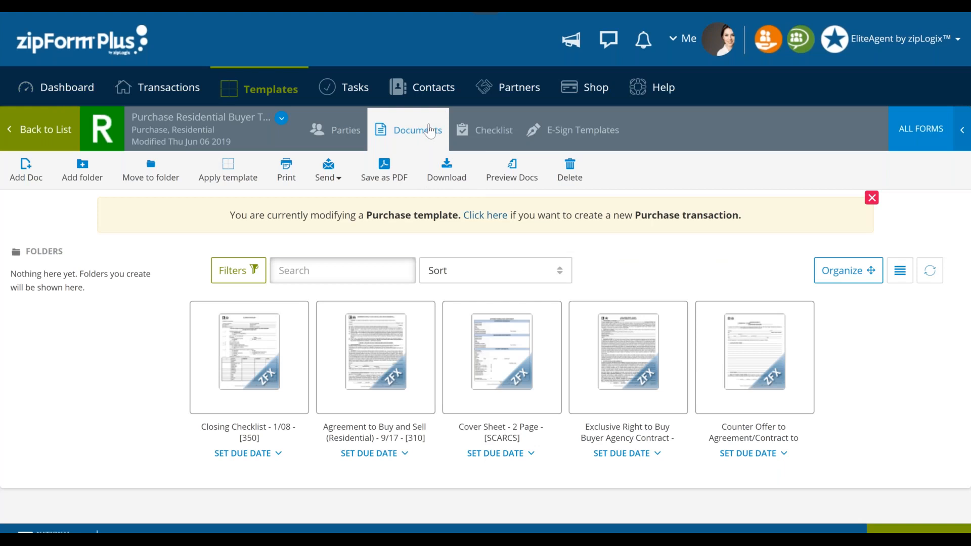
- Open the purchase template's checklist
click(494, 131)
click(493, 131)
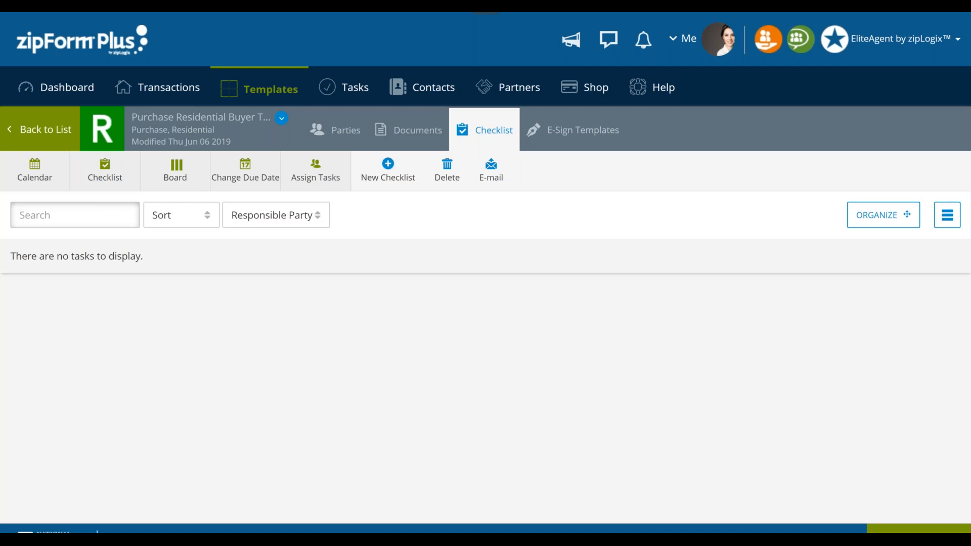
- Create a new checklist named "Buyer Responsibilities" in the purchase template
click(392, 166)
click(390, 167)
text(Buyer)
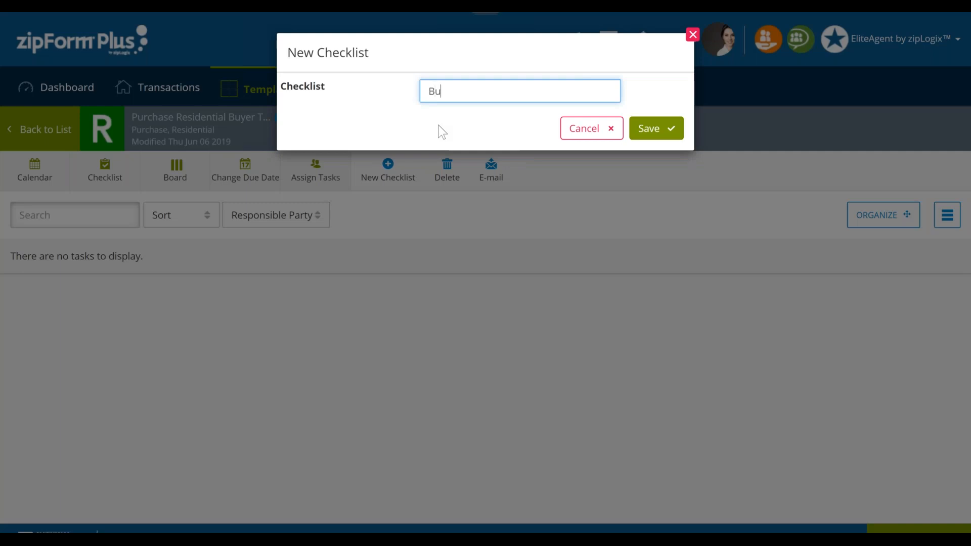
text( Responsibilities)
click(652, 132)
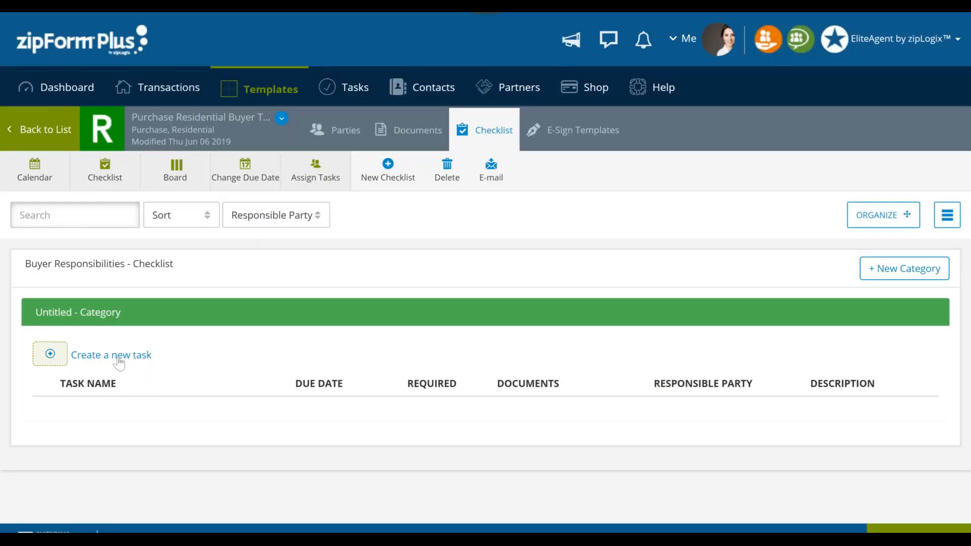
- Add a task "Obtain Title" to the Buyer Responsibilities checklist, due 5 days before the Possession Date, and save it
click(96, 357)
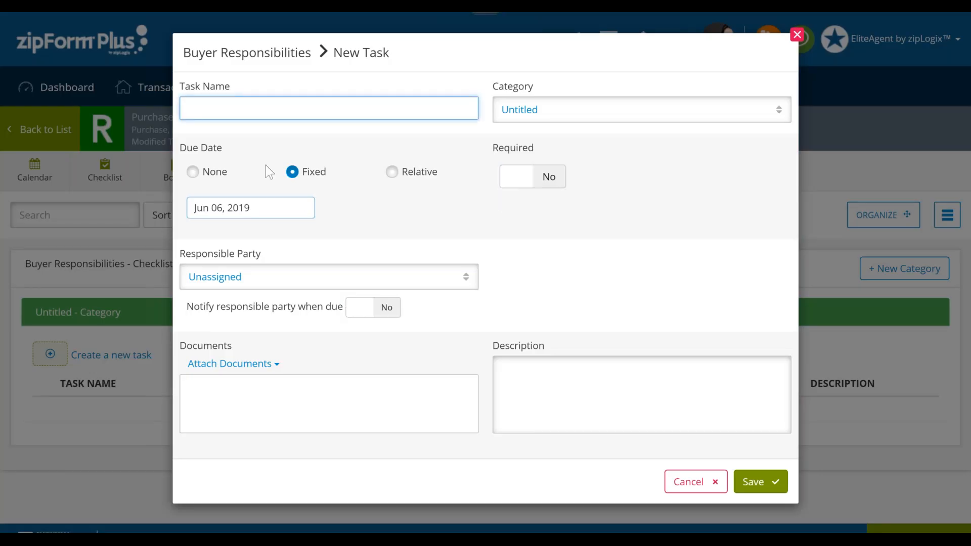
text(Obtain Title)
click(392, 172)
click(207, 216)
text(5)
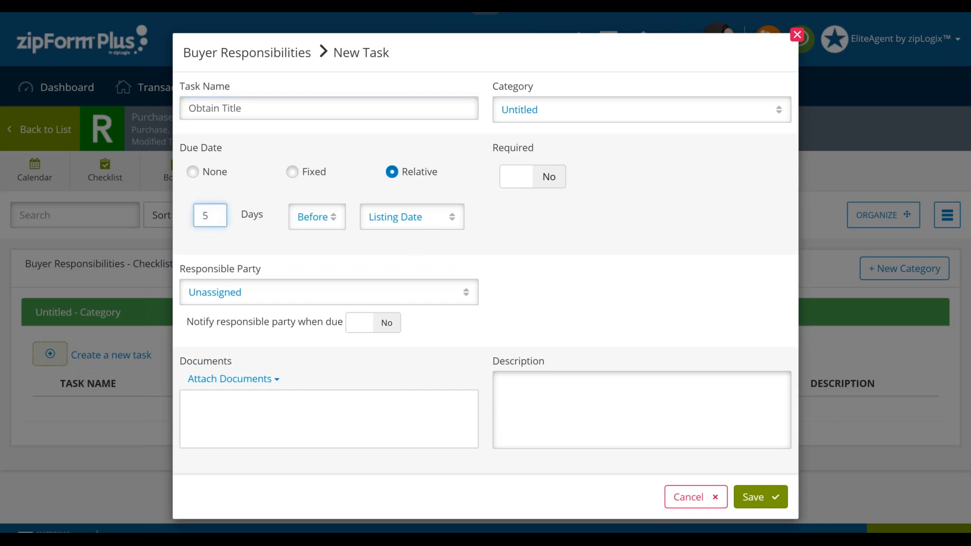
click(420, 223)
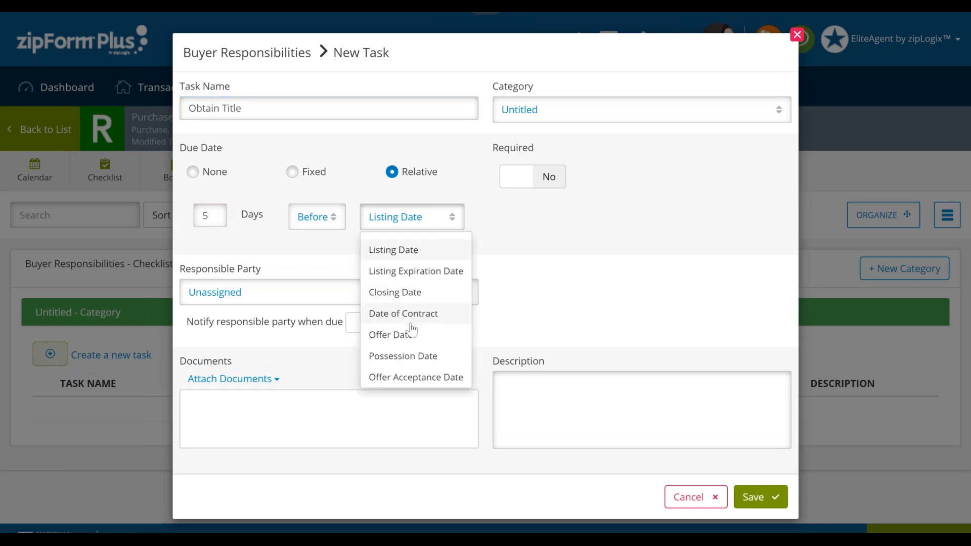
click(420, 359)
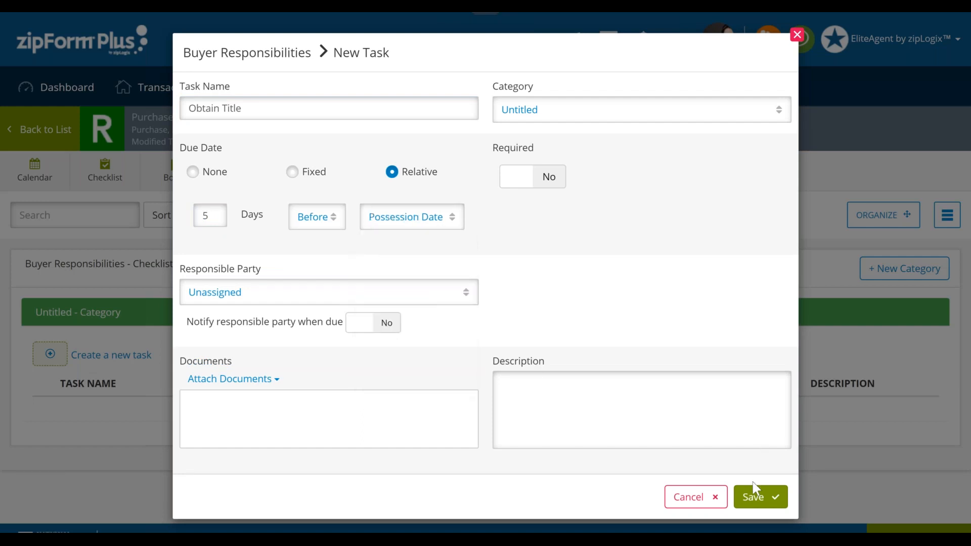
click(763, 498)
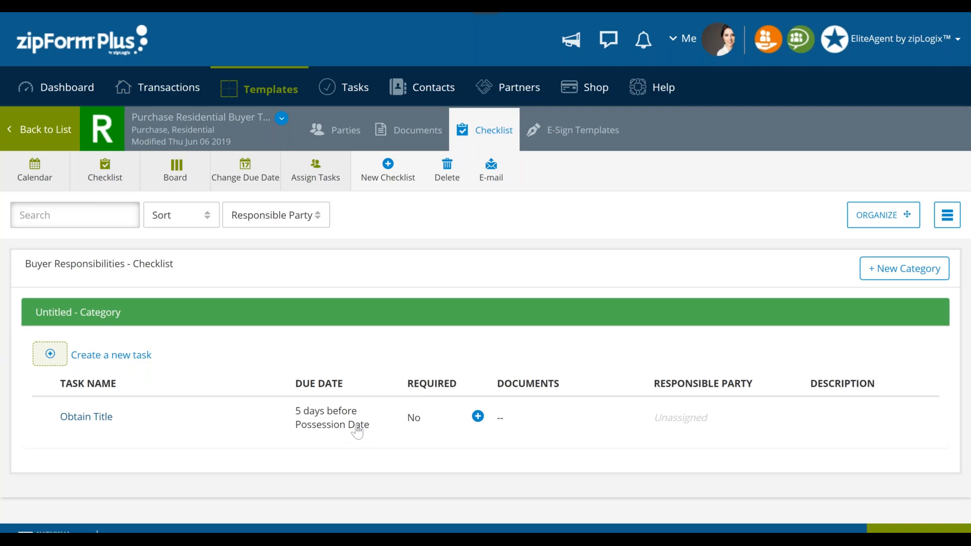
- Change the Obtain Title task's due date to be relative to the Closing Date and save the task
click(357, 431)
click(410, 217)
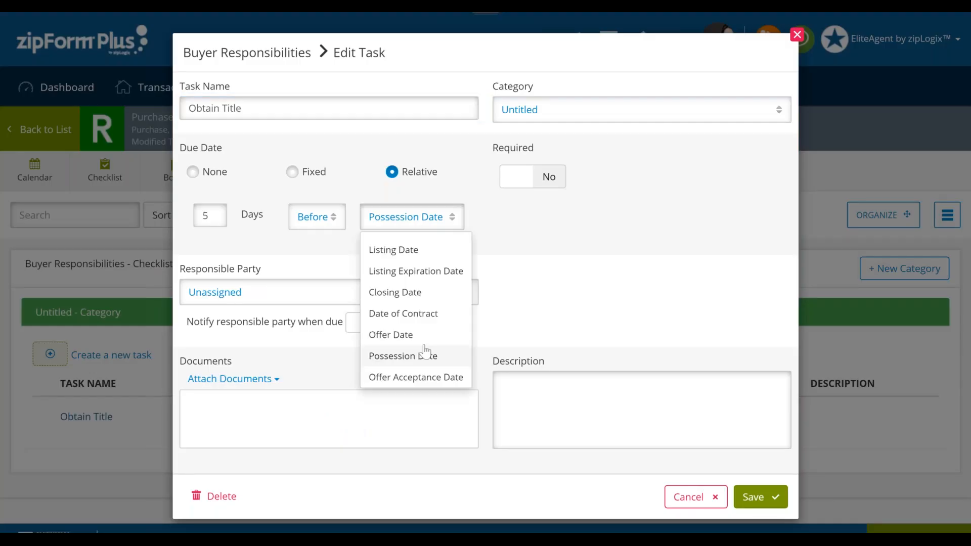
click(426, 294)
click(751, 498)
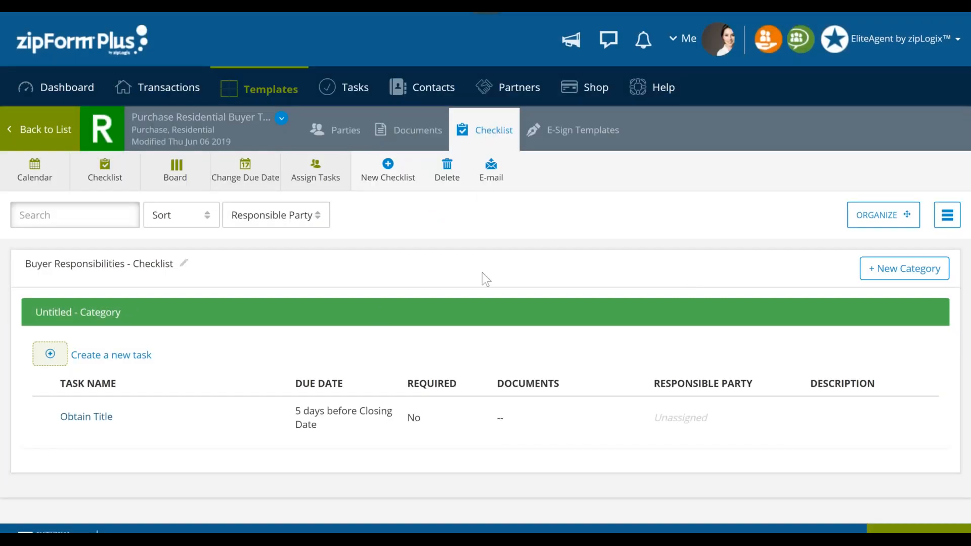
- Start a new purchase or offer transaction, naming it with the property's street address and choosing the Residential property type
click(174, 99)
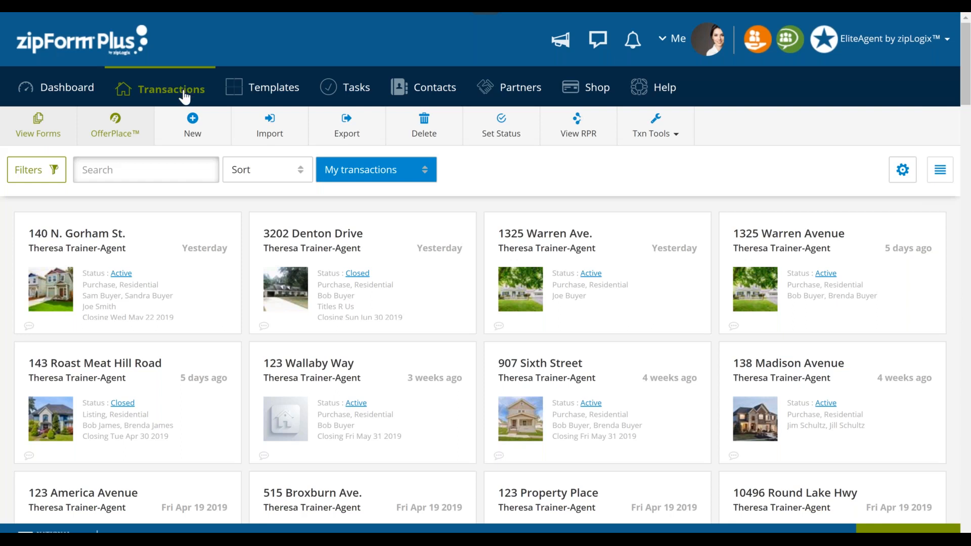
click(196, 130)
click(196, 130)
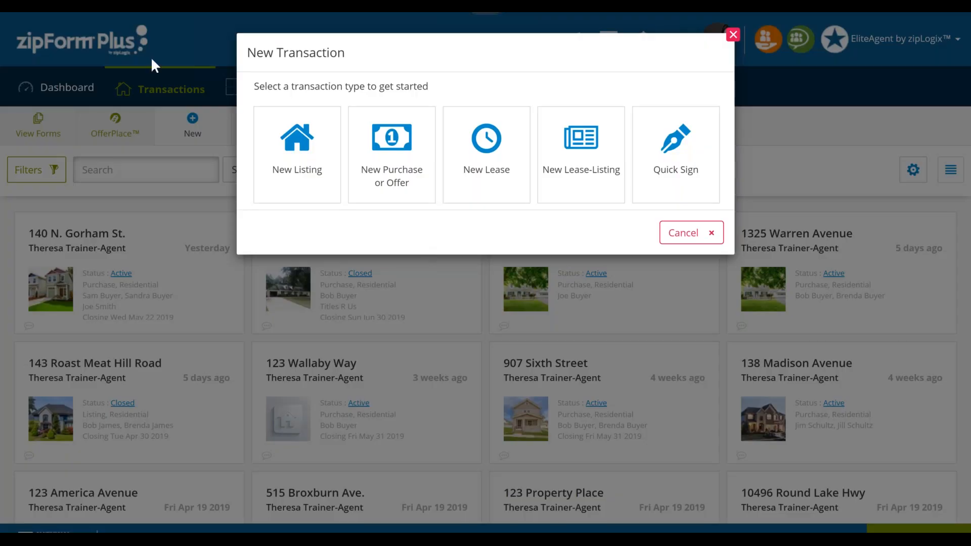
click(391, 181)
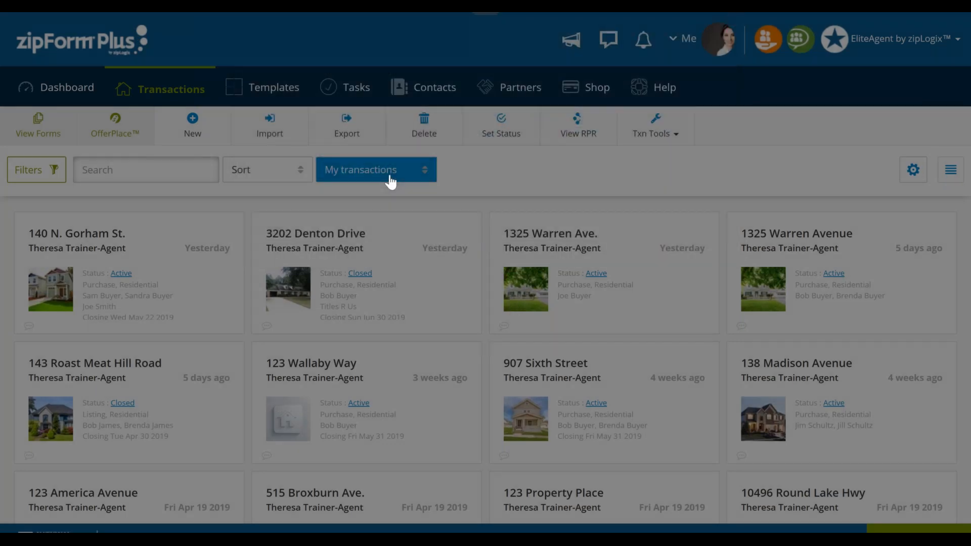
text(1)
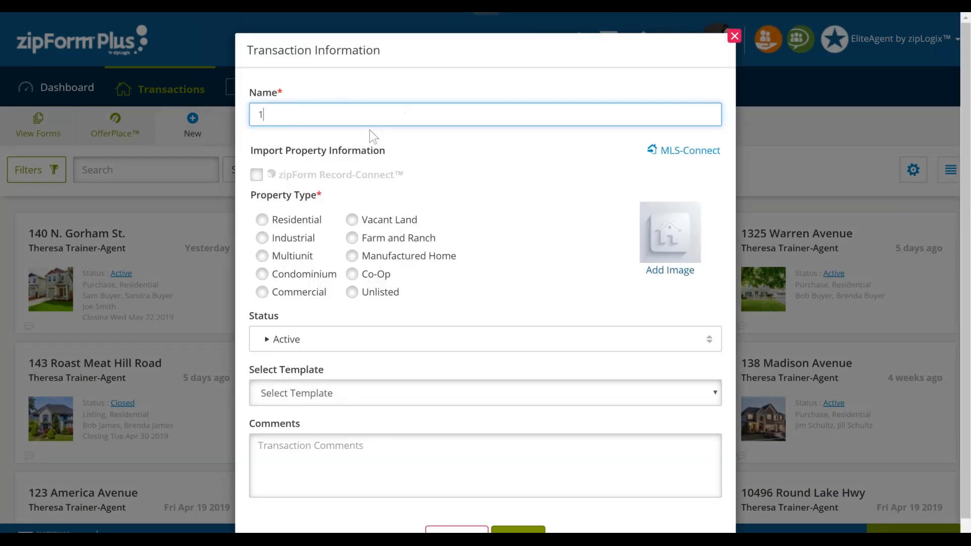
text(23 Property Place)
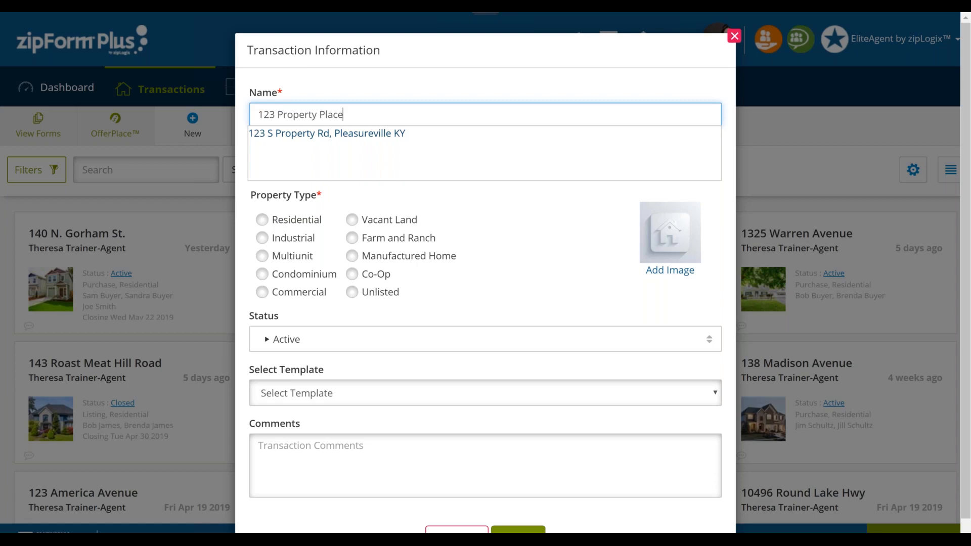
click(298, 224)
key(ctrl)
click(292, 222)
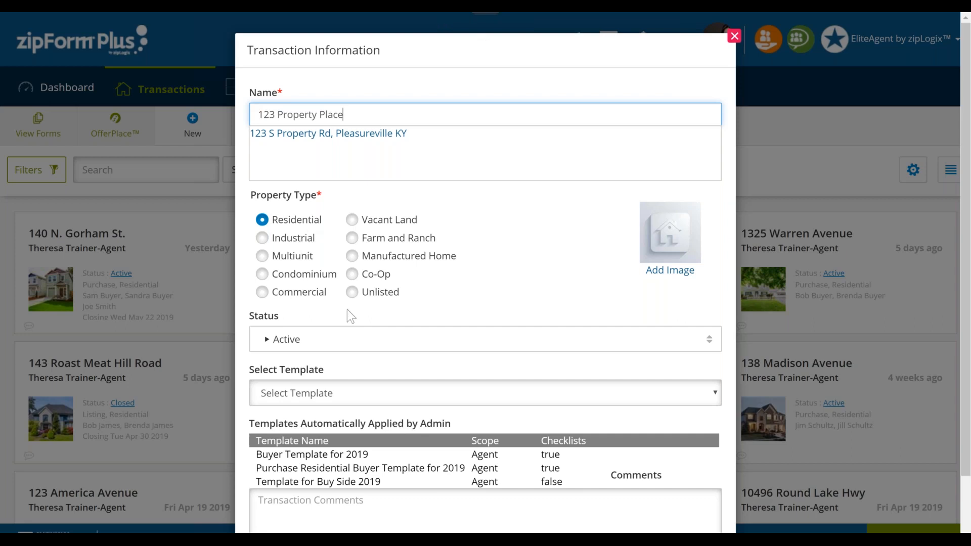
- Try the Multiunit property type and browse the list of personal templates for the new transaction without choosing one
click(289, 256)
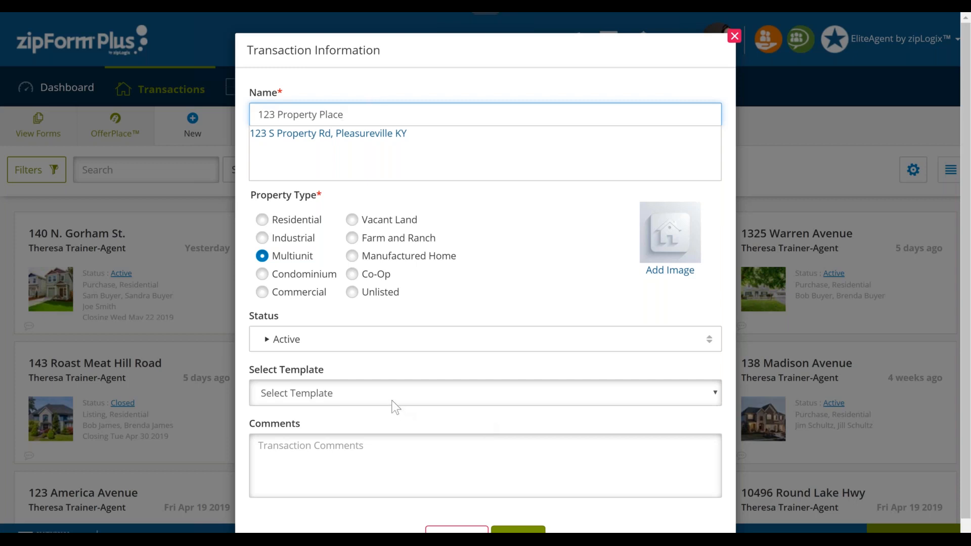
click(332, 396)
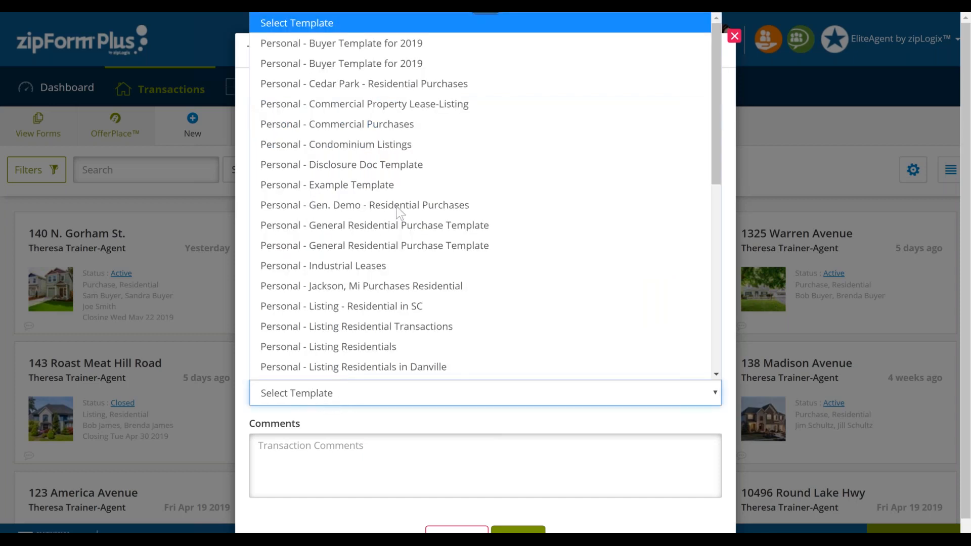
scroll(419, 157, down, 1)
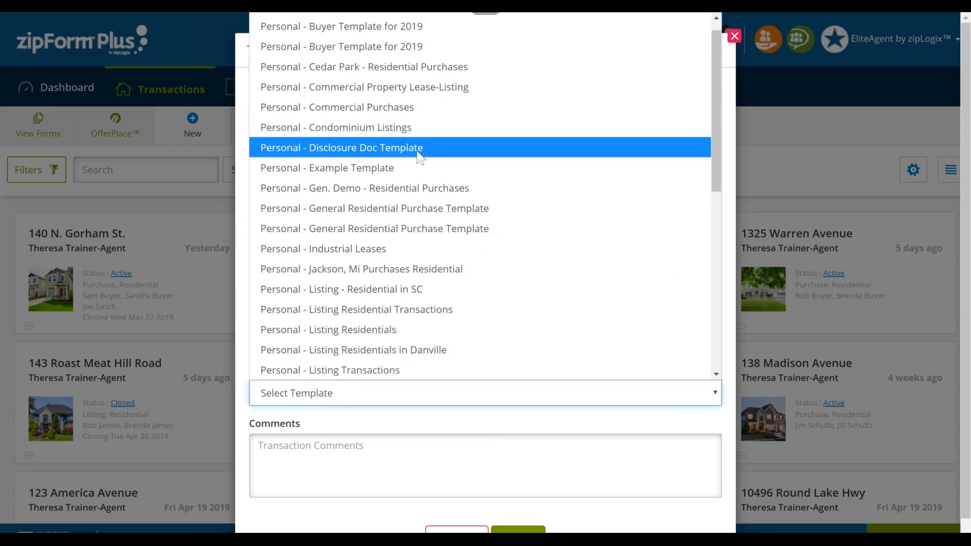
scroll(418, 157, up, 1)
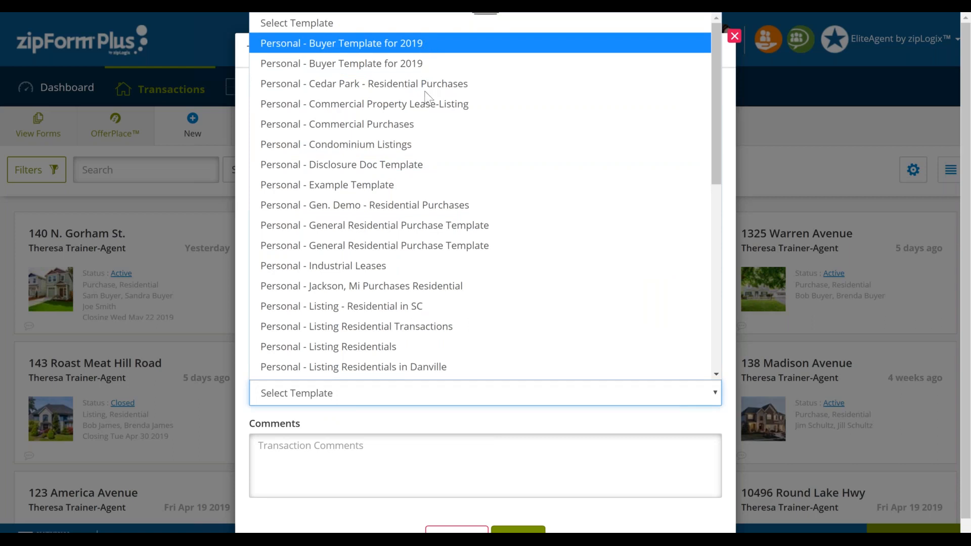
click(466, 396)
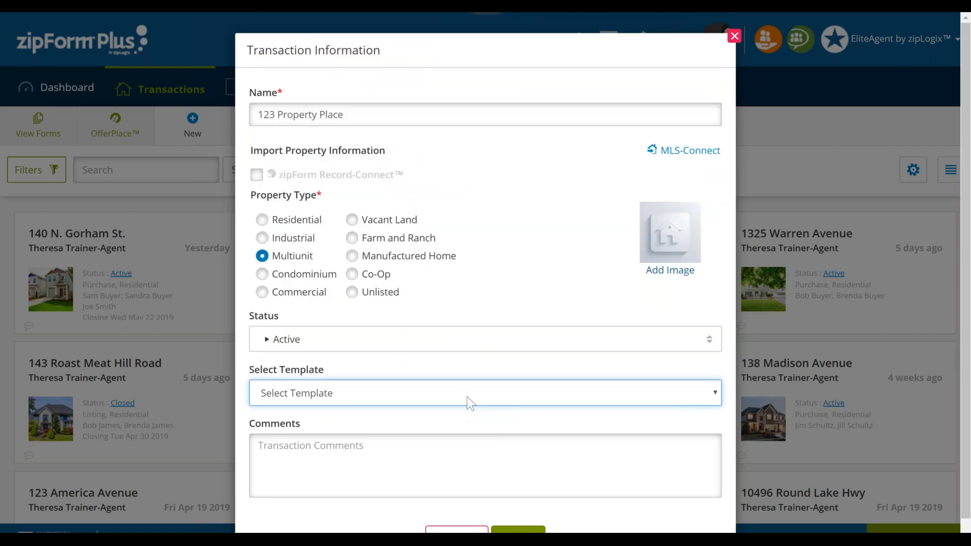
- Set the new transaction's property type to Residential and save the transaction
click(301, 226)
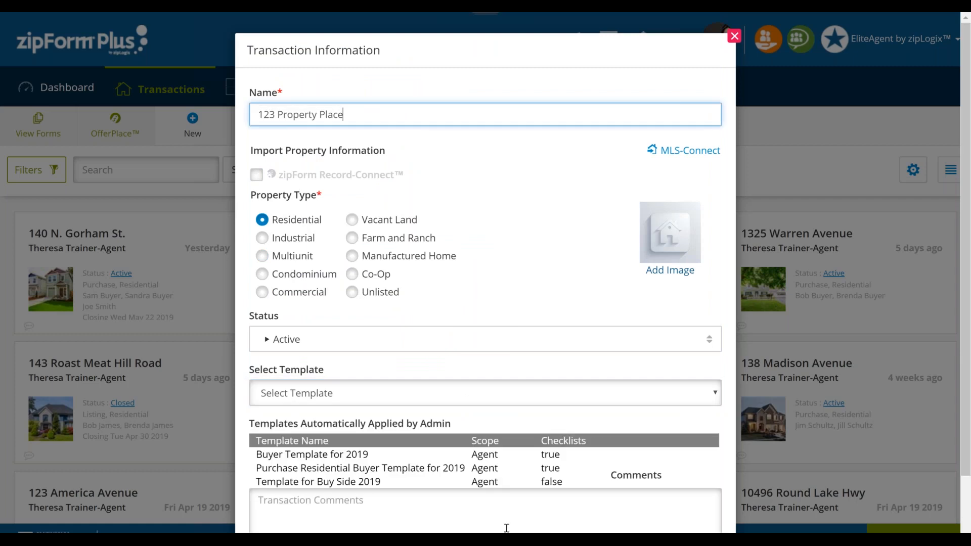
scroll(527, 514, down, 1)
click(527, 506)
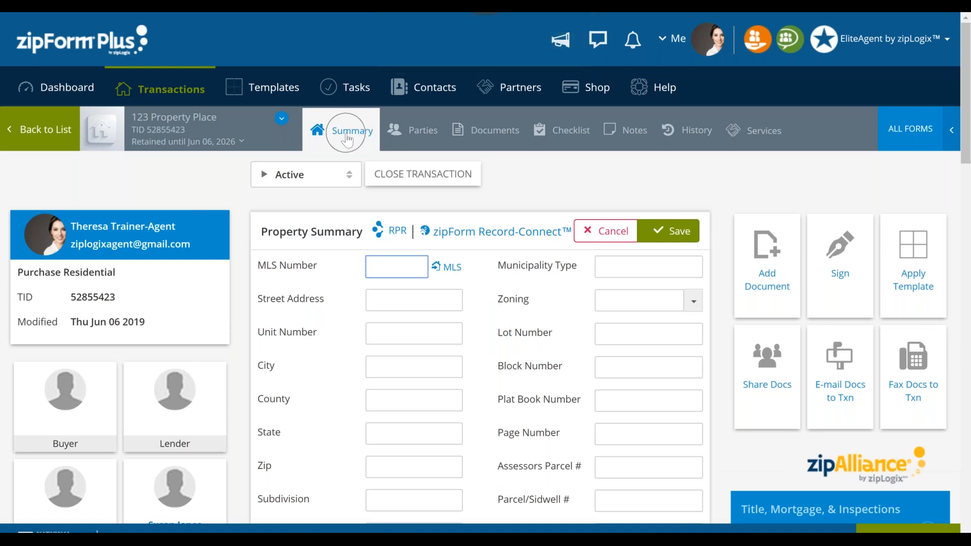
- Enter the property's street address in the transaction's Property Summary
click(413, 302)
text(123 Pro)
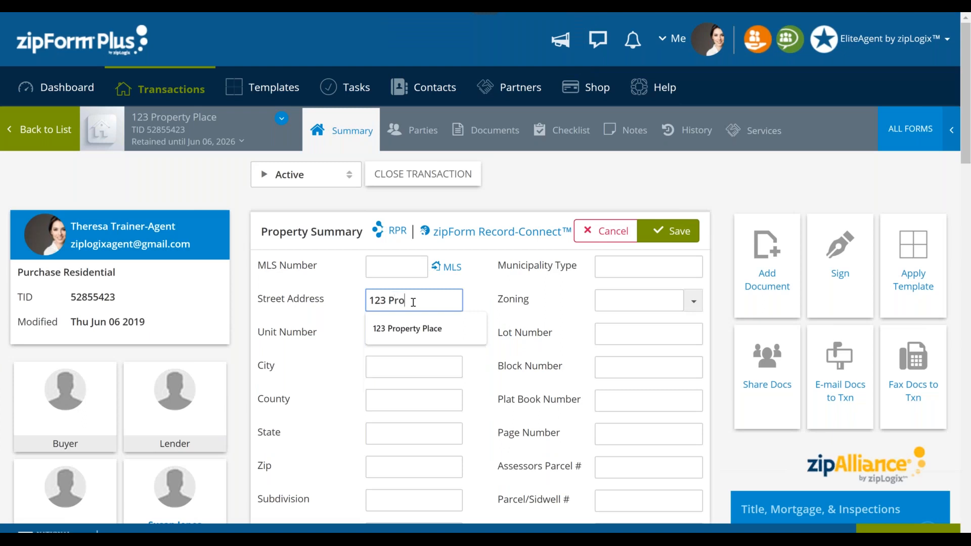
text(perty Place)
key(Down)
key(Return)
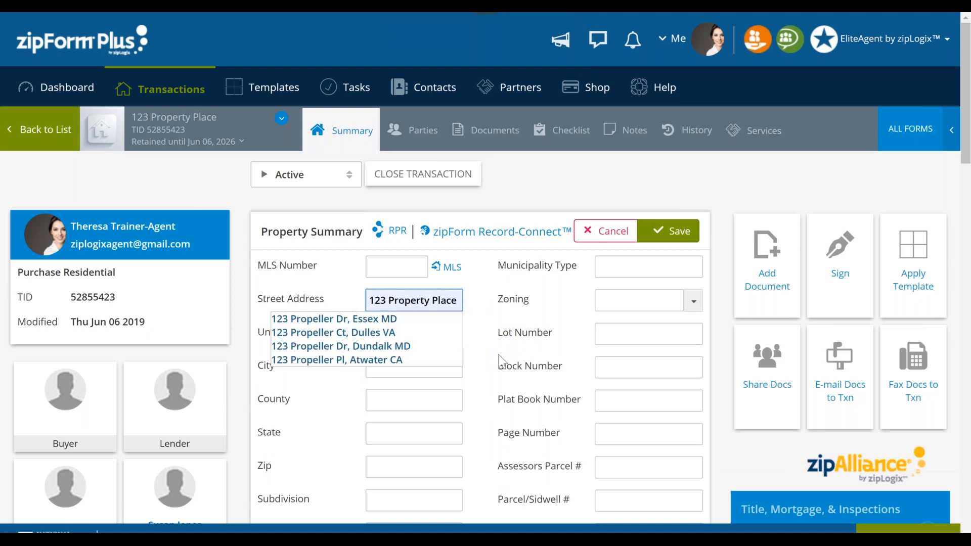
- Fill in the property's city, county, state and zip code, and save the Property Summary
click(406, 365)
text(Detroit)
key(Tab)
text(Wayne)
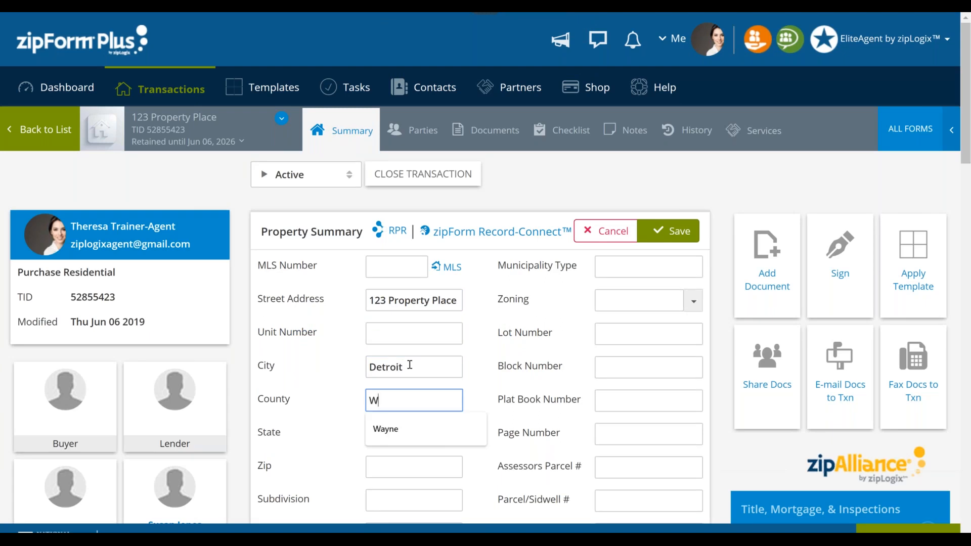
key(Tab)
text(MI)
key(Tab)
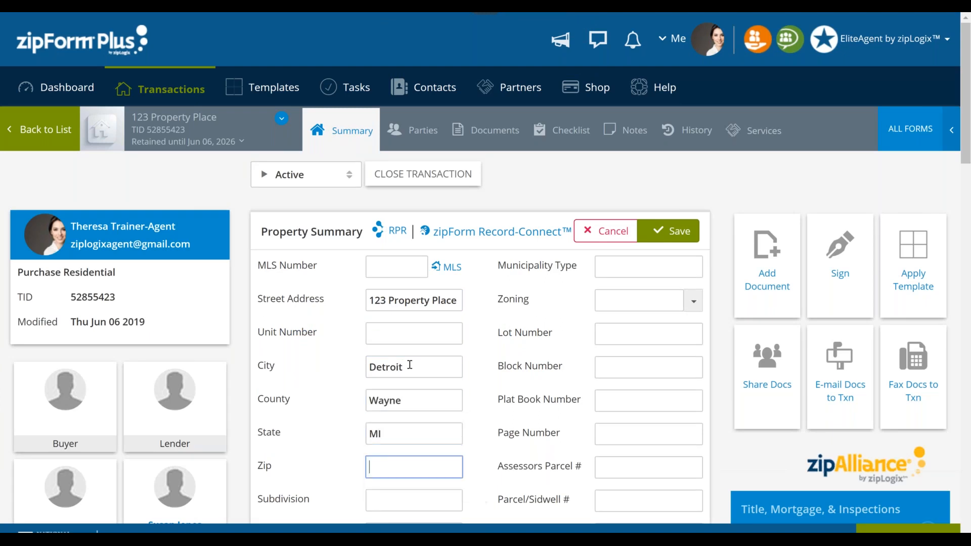
text(48226)
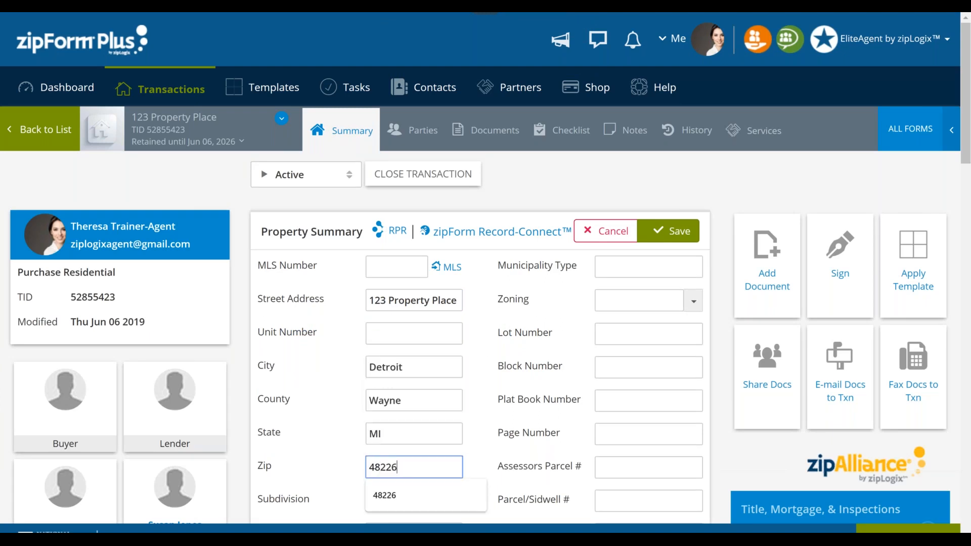
click(663, 436)
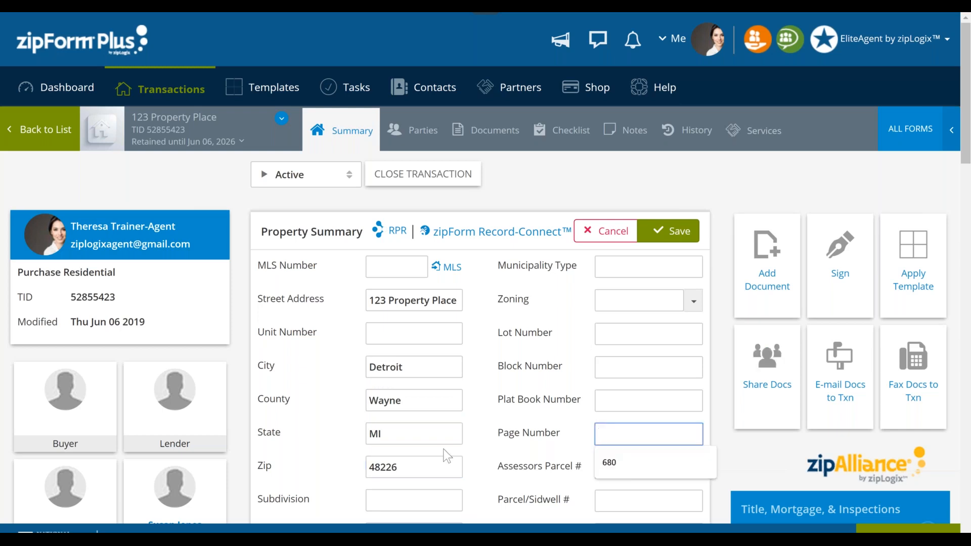
click(672, 234)
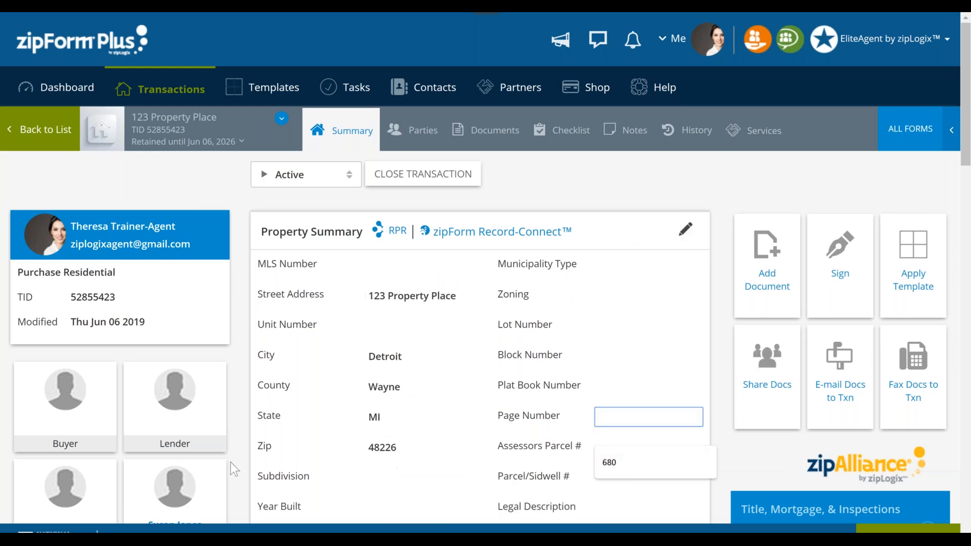
- Open the transaction's Buyer party and enter the buyer's first name, last name and e-mail
click(63, 412)
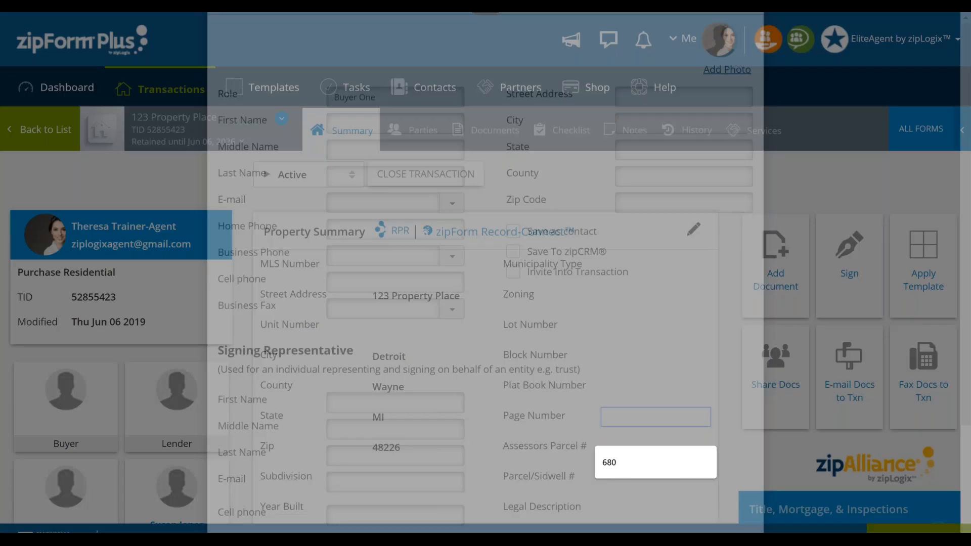
text(Joe)
key(Tab)
key(Tab)
text(Buyer)
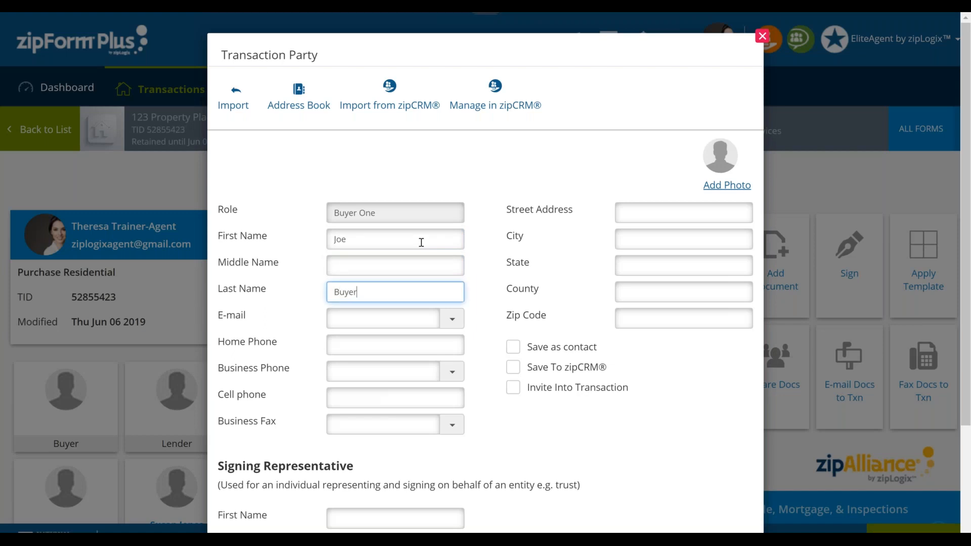
key(Tab)
text(zip)
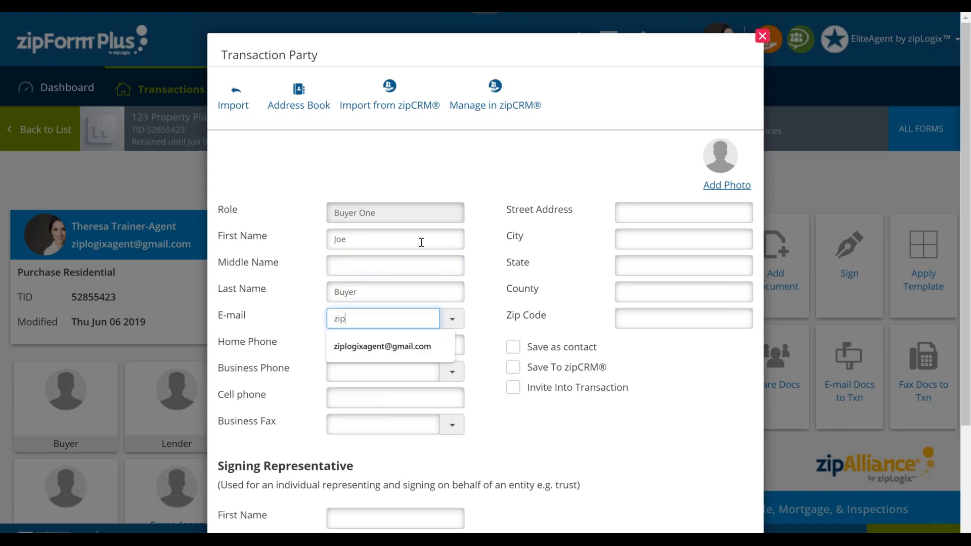
key(Down)
key(Return)
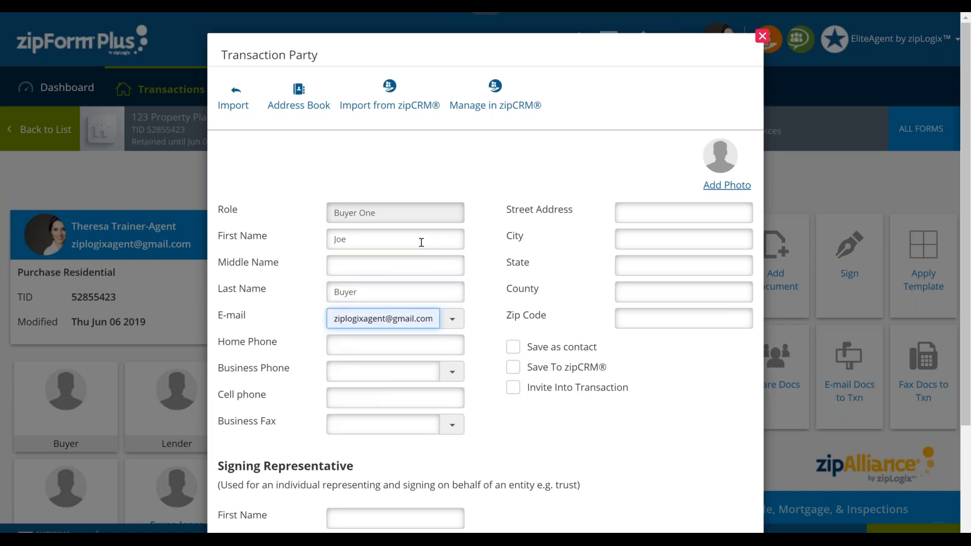
- Mark the buyer to be saved as a contact and save the transaction party
click(513, 347)
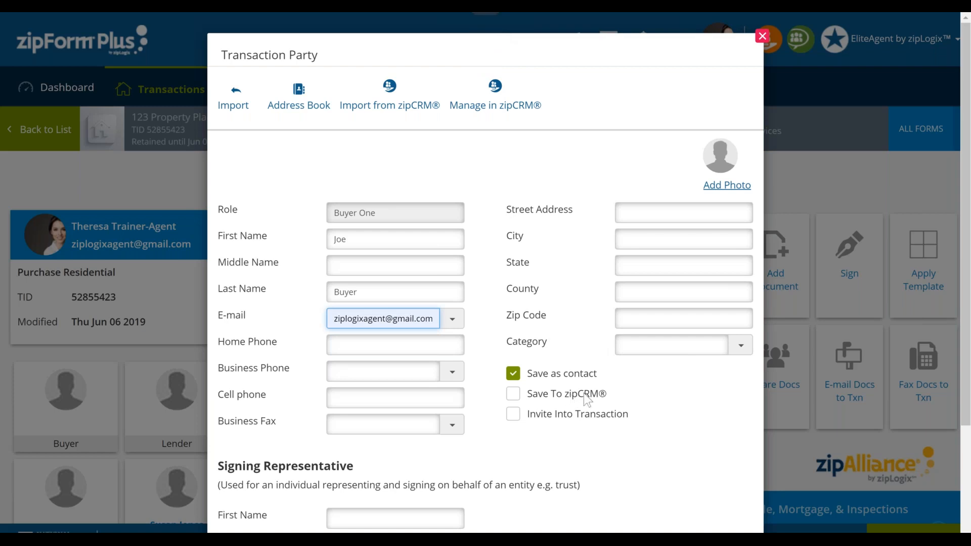
scroll(583, 393, down, 3)
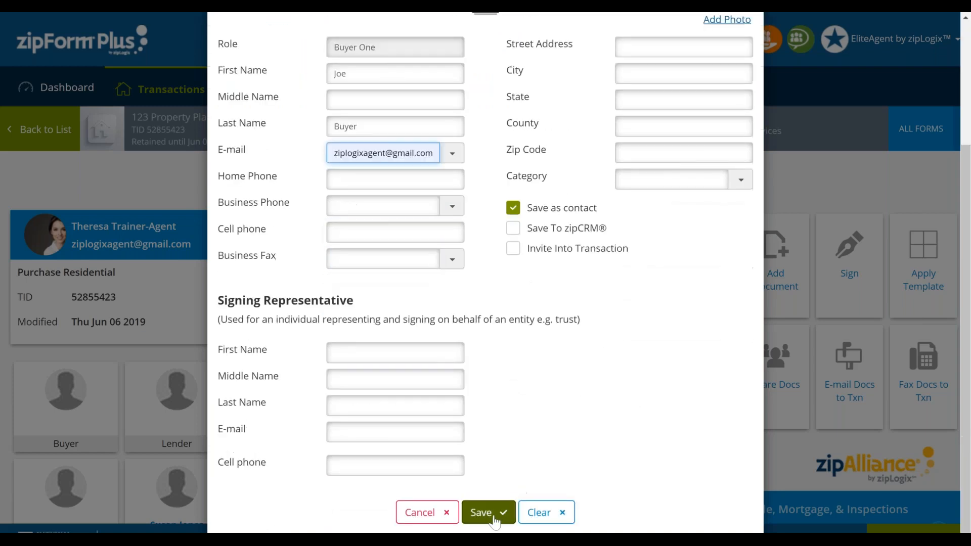
click(494, 517)
click(493, 516)
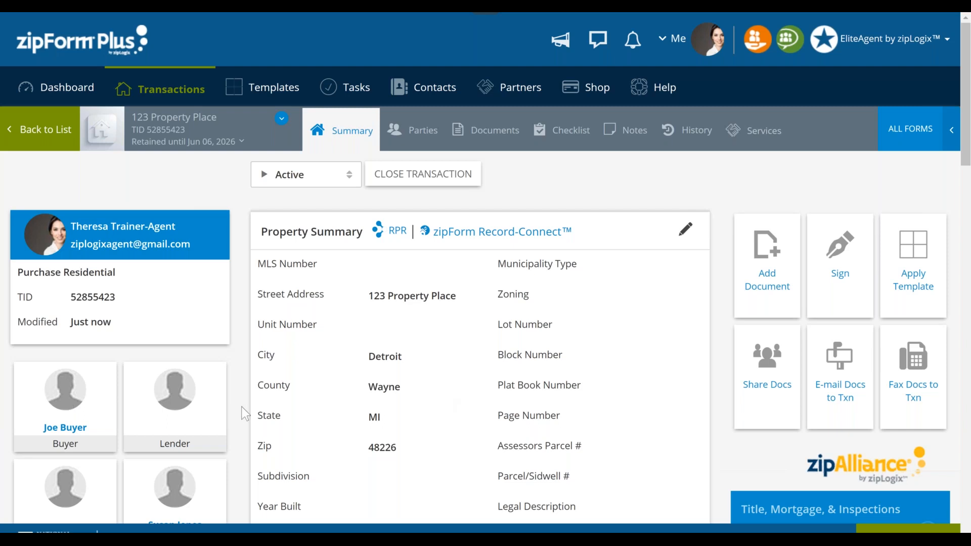
- Review the Purchase, Commission and Listing Summary sections on the transaction's summary page
scroll(245, 414, down, 3)
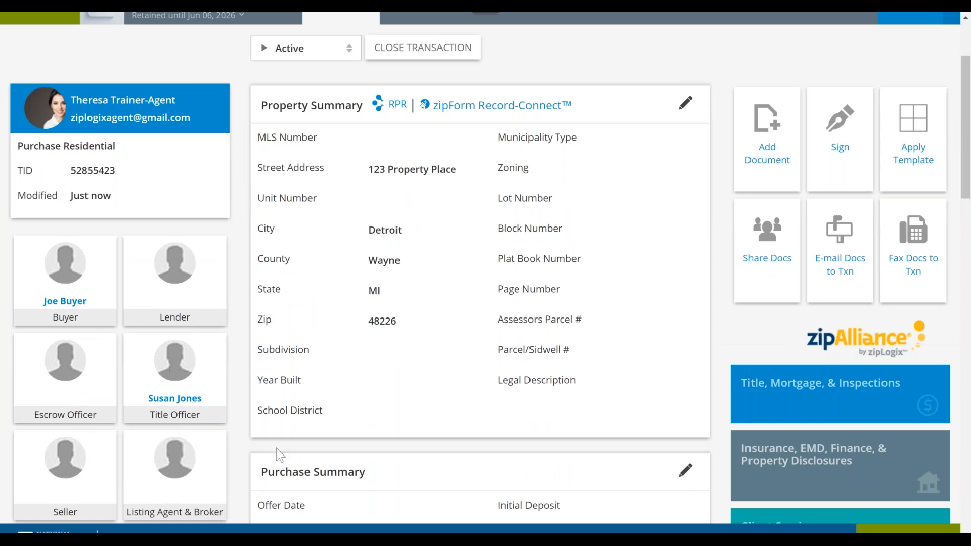
scroll(276, 447, down, 2)
scroll(278, 422, up, 5)
scroll(278, 423, down, 6)
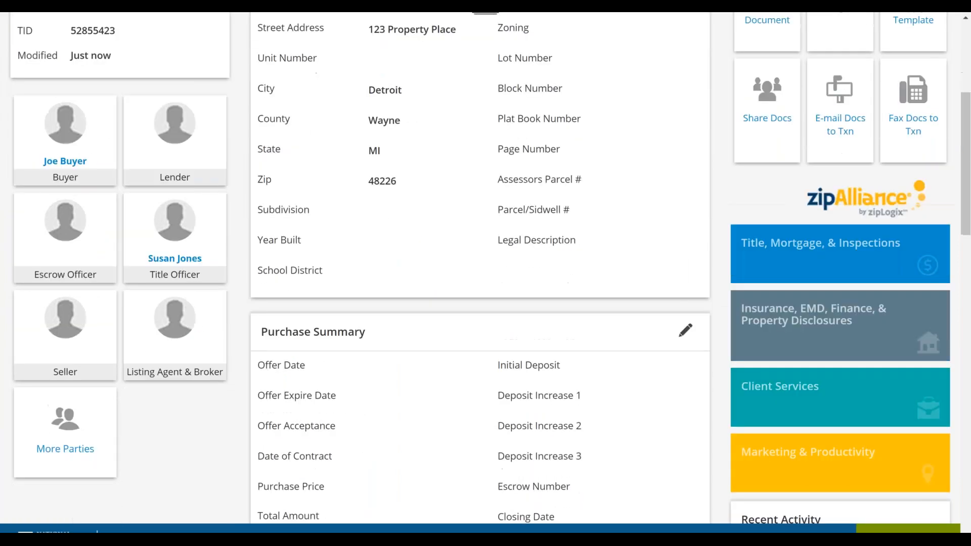
click(348, 281)
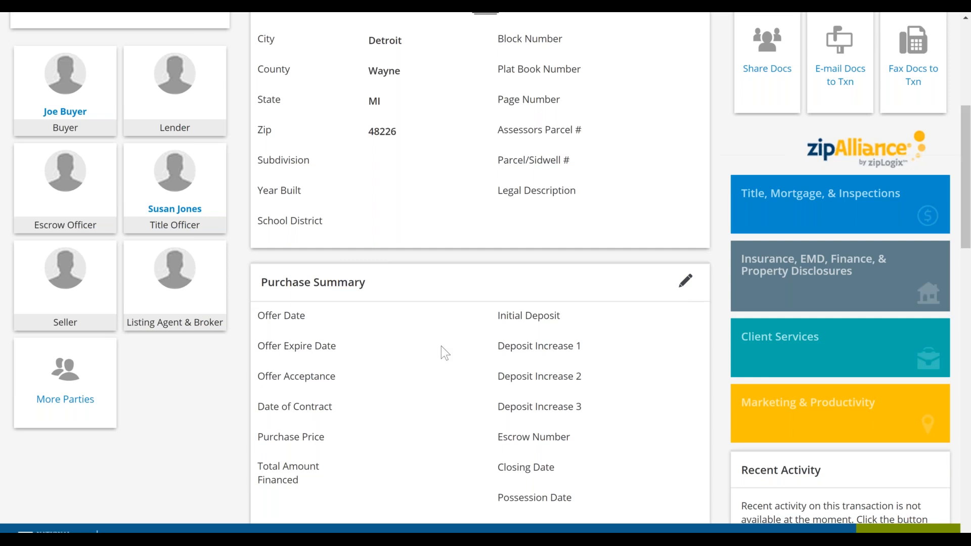
scroll(441, 345, down, 5)
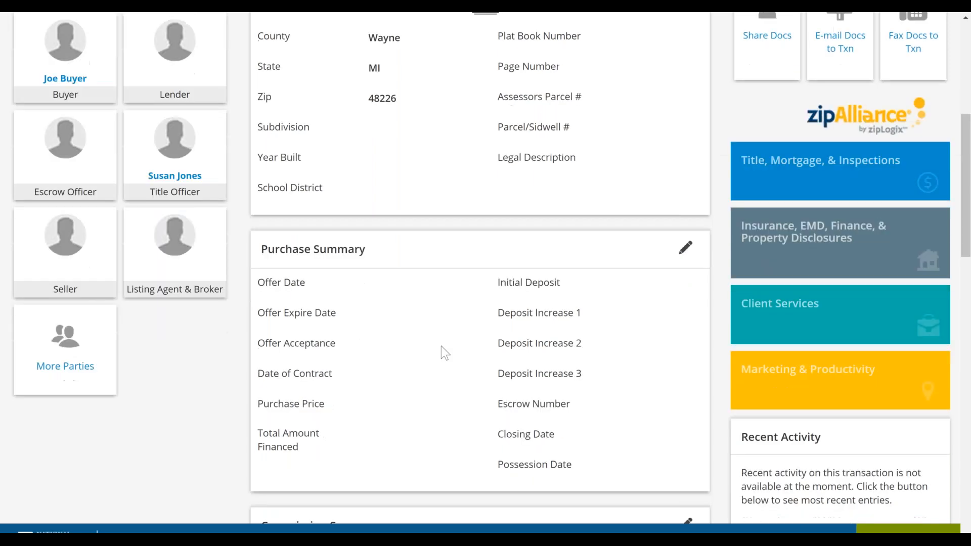
scroll(444, 348, down, 14)
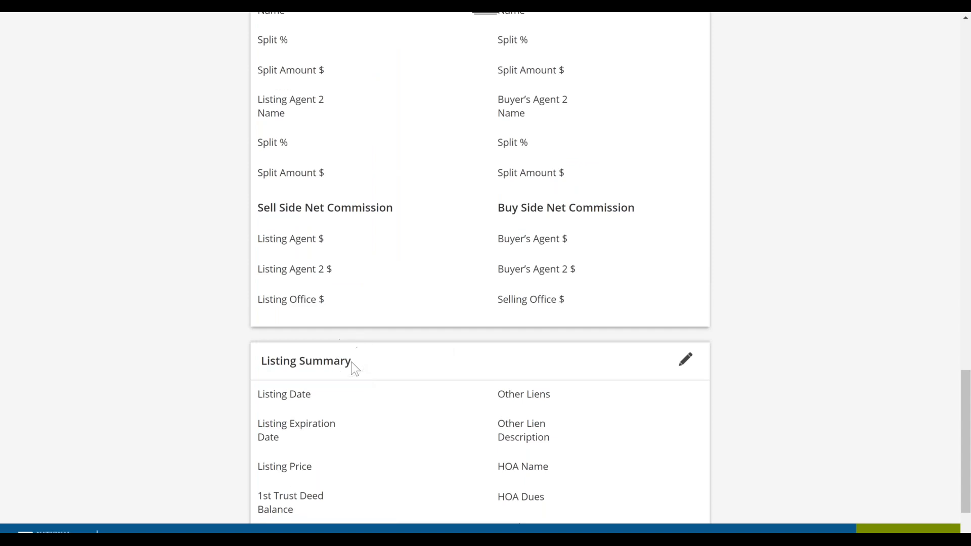
click(295, 361)
scroll(324, 115, up, 15)
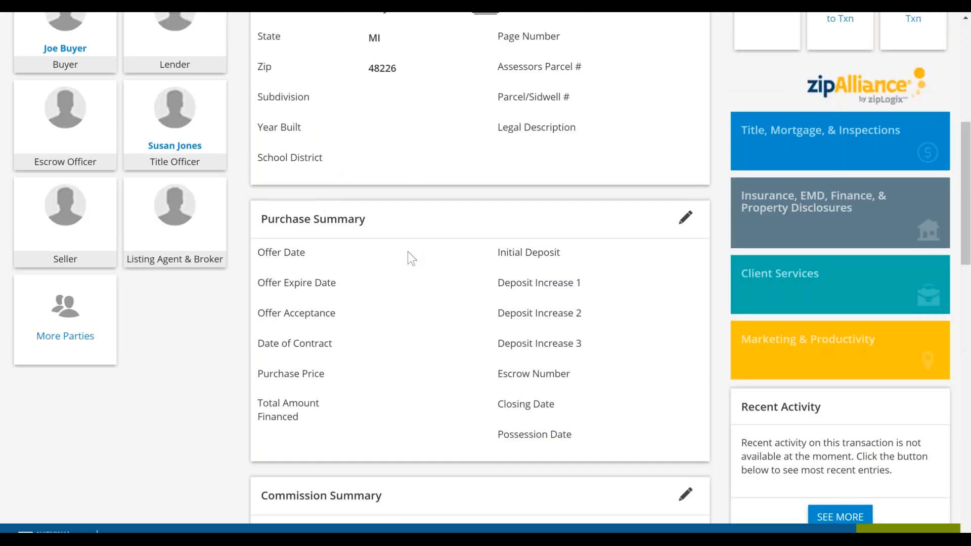
- In the Purchase Summary, set the offer date to June 6, 2019, offer expiry to June 13, 2019, and offer acceptance to June 7, 2019
click(685, 220)
click(421, 252)
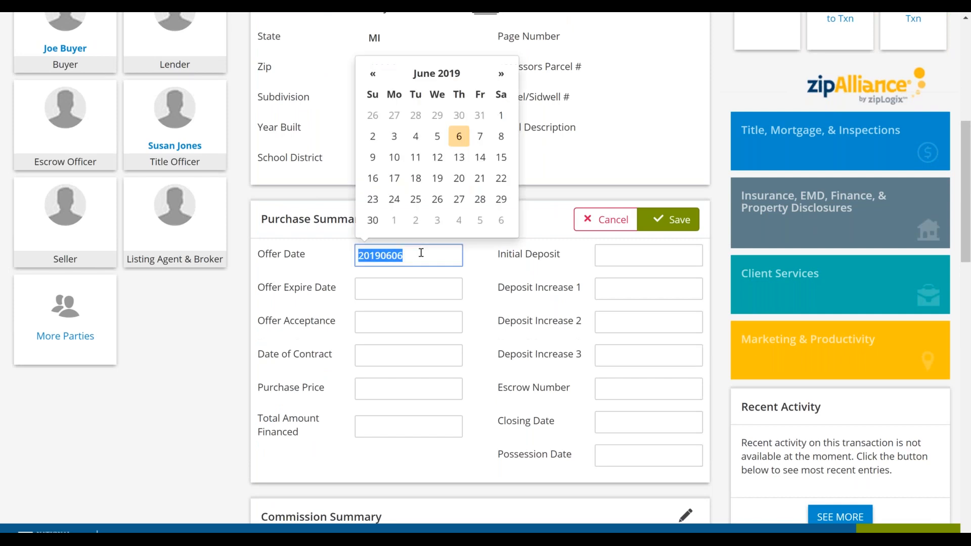
click(459, 136)
click(390, 289)
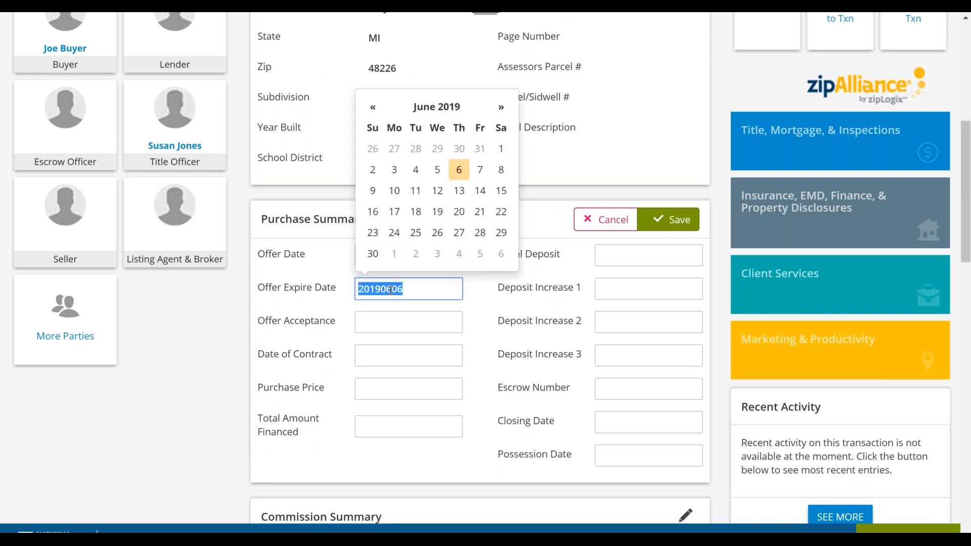
click(459, 191)
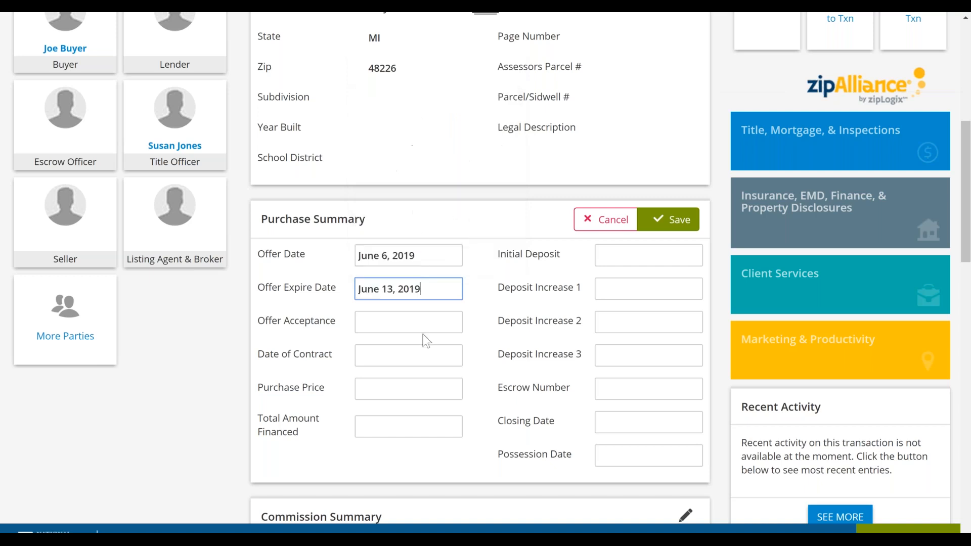
click(423, 320)
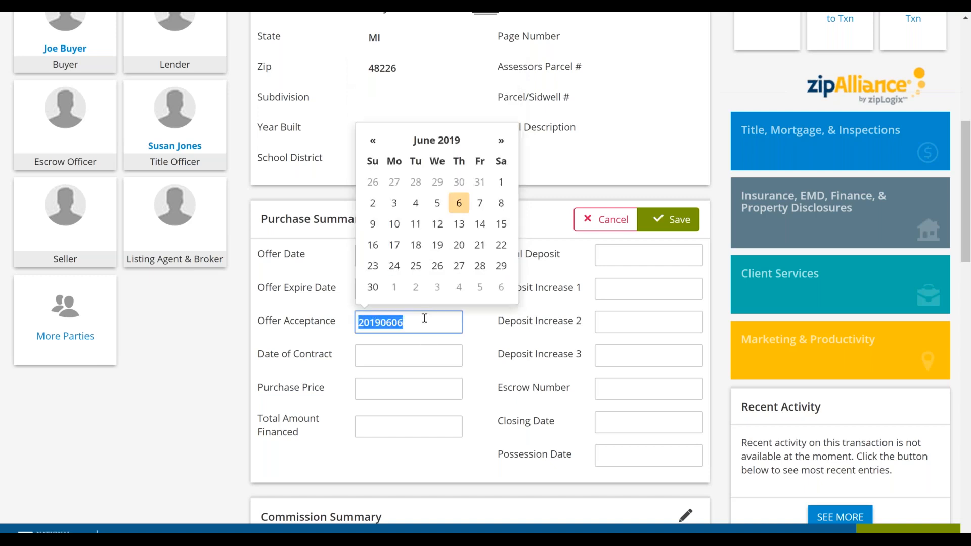
click(479, 203)
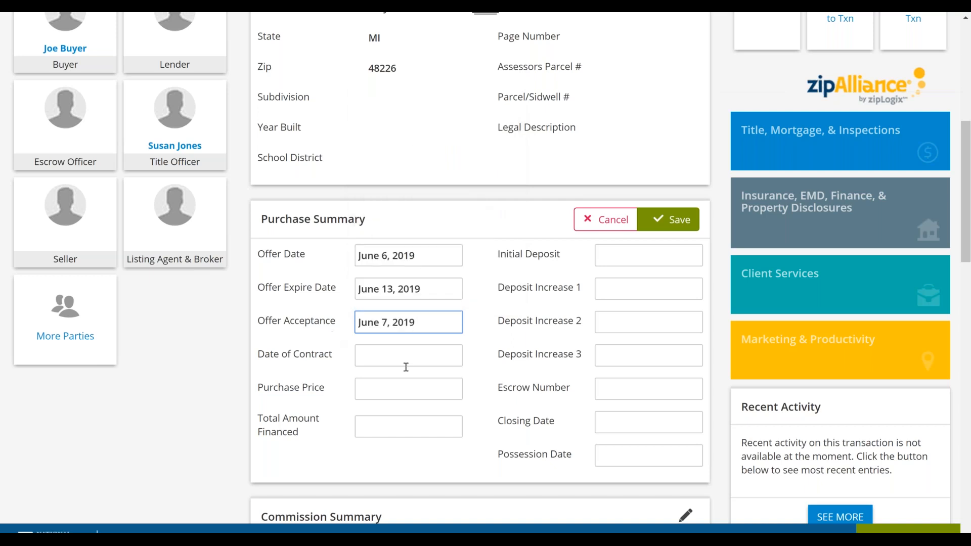
click(401, 349)
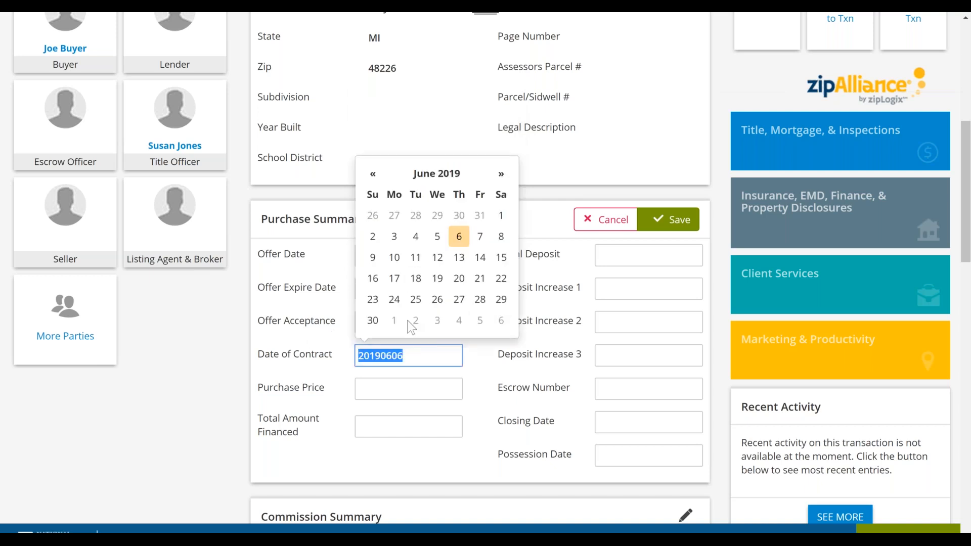
click(437, 279)
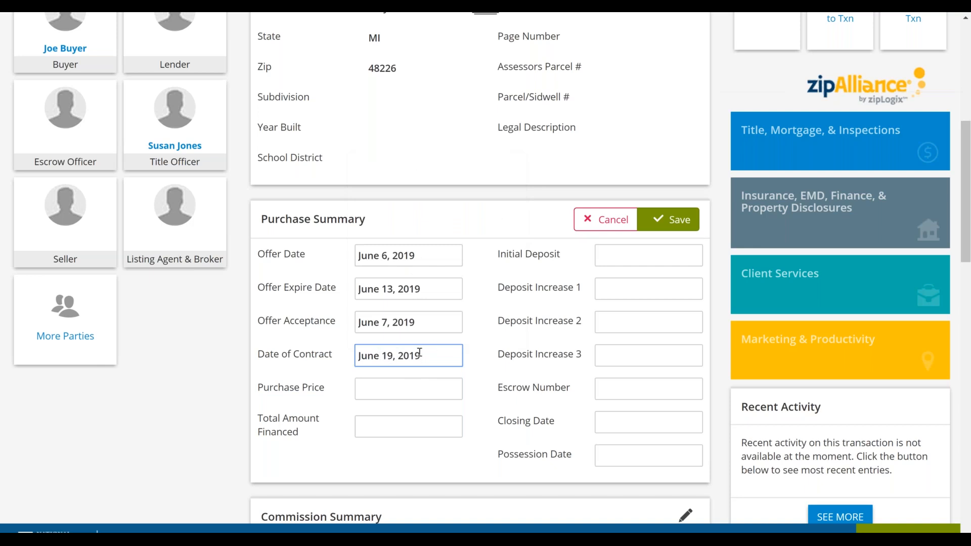
triple_click(379, 355)
key(BackSpace)
- Set the date of contract to June 7, 2019 and the closing date to June 25, 2019, and save the Purchase Summary
click(404, 358)
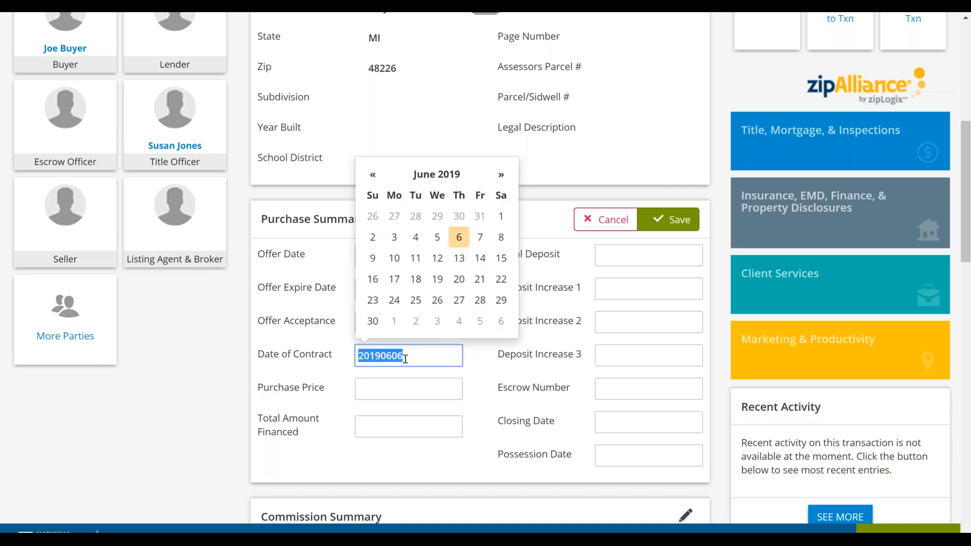
click(479, 241)
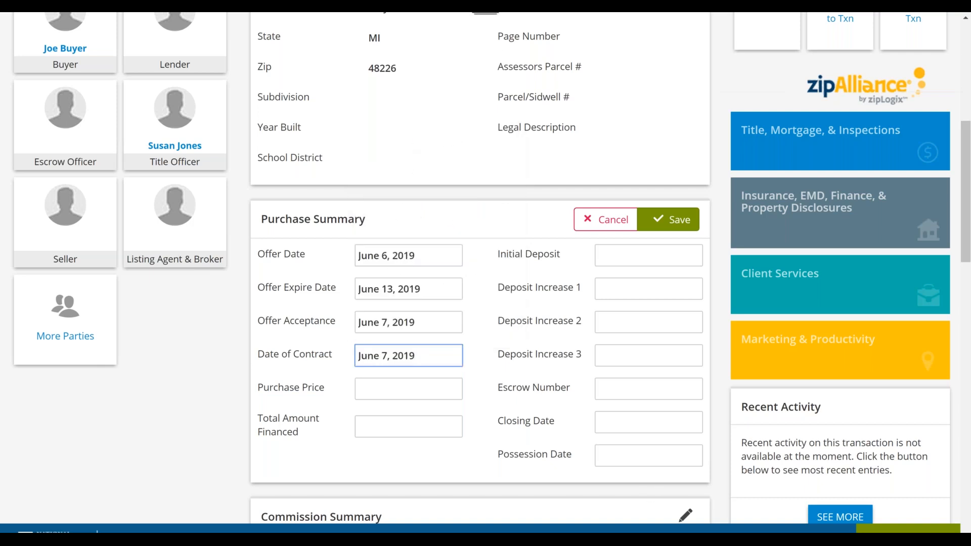
click(638, 420)
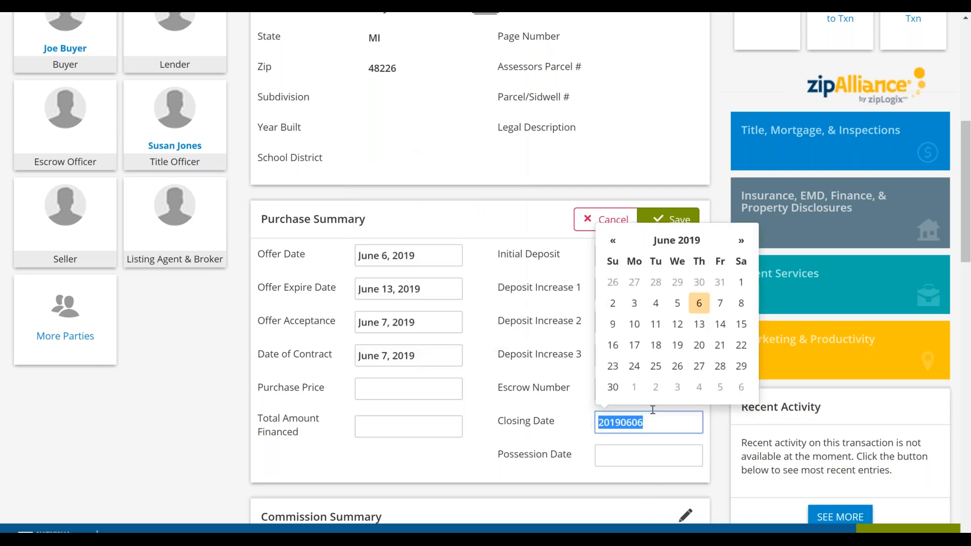
click(655, 365)
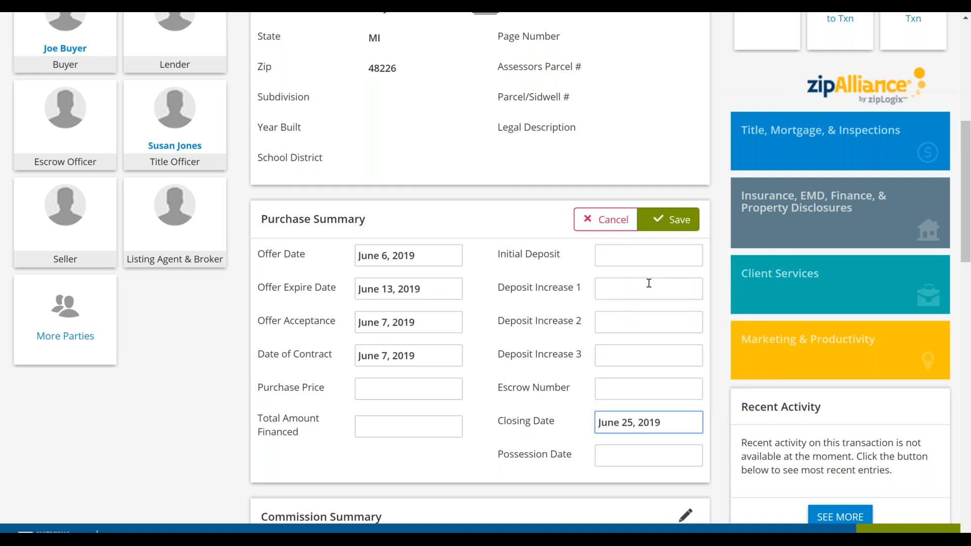
click(666, 224)
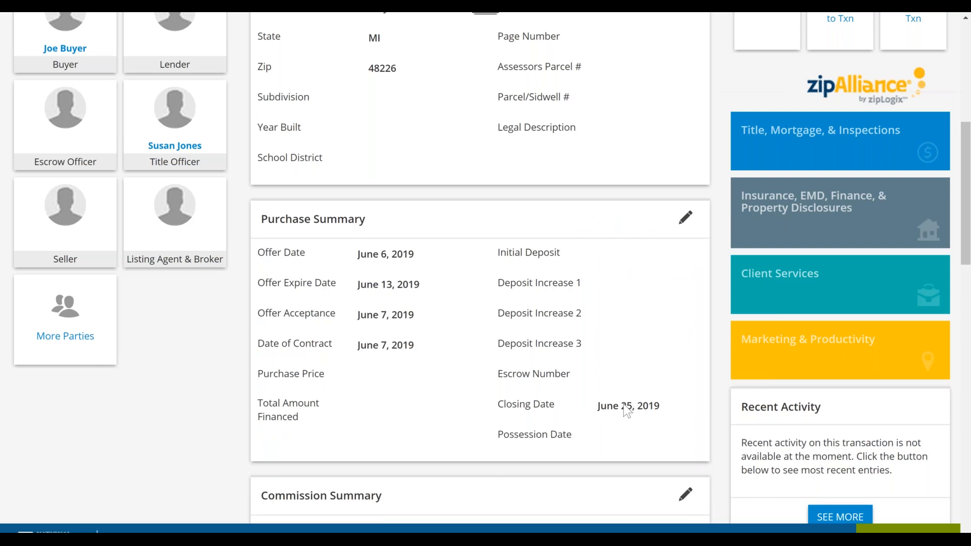
- Review the parties listed for the 123 Property Place transaction
scroll(625, 407, up, 7)
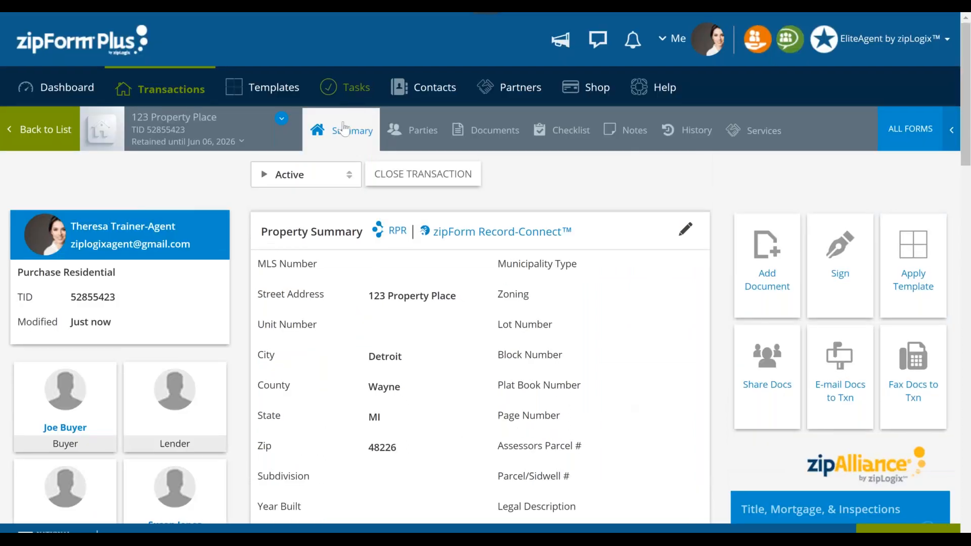
click(418, 132)
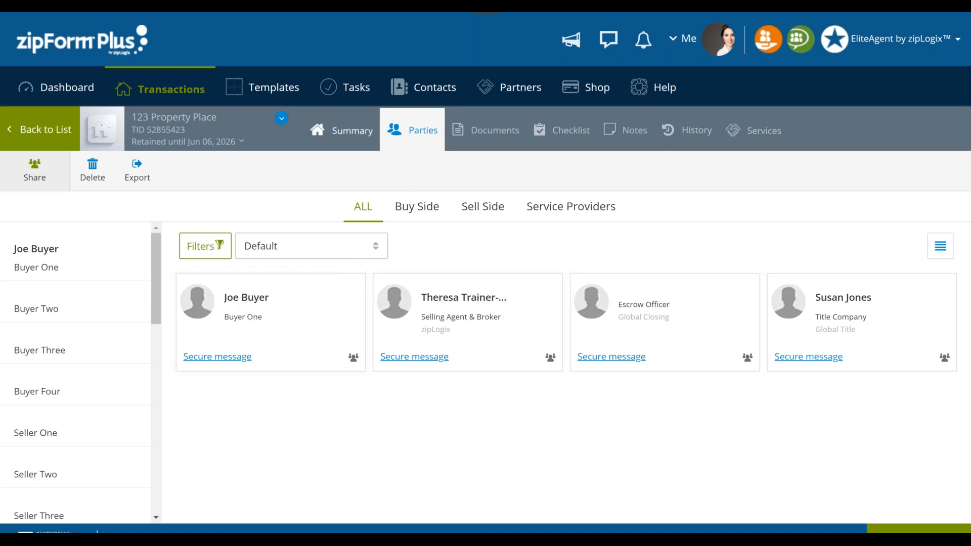
click(353, 135)
click(411, 132)
- Find the Cover Sheet - 2 Page - [SCARCS] form among the transaction's documents and open it
click(494, 135)
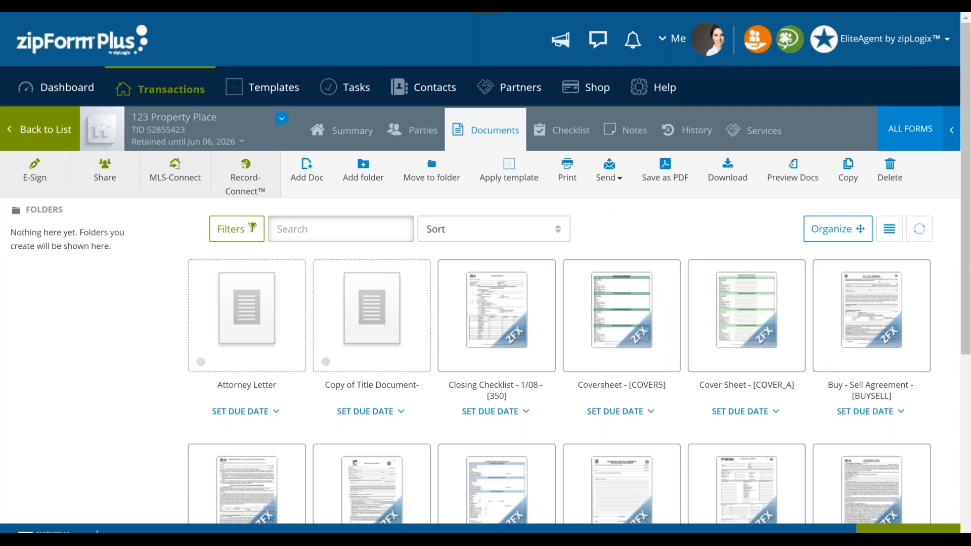
scroll(793, 392, down, 5)
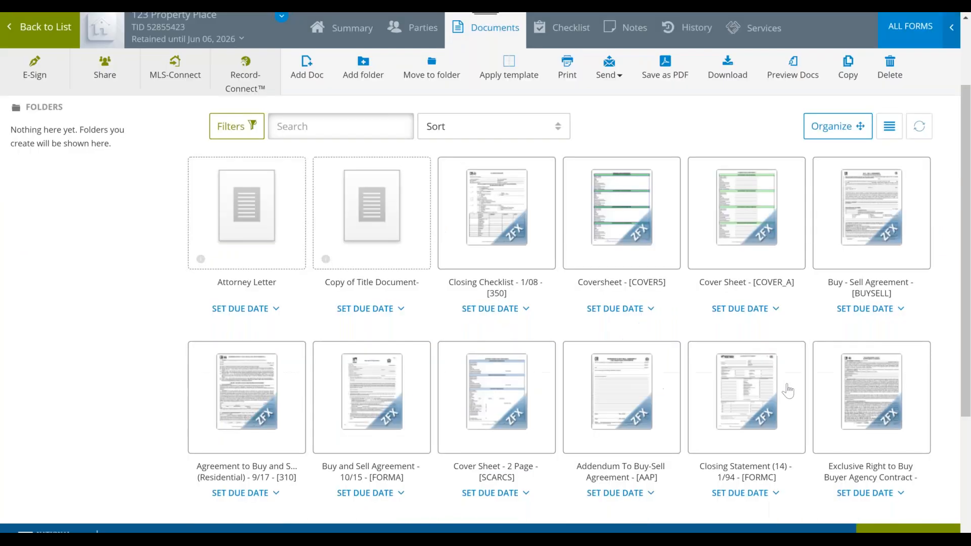
scroll(783, 392, down, 1)
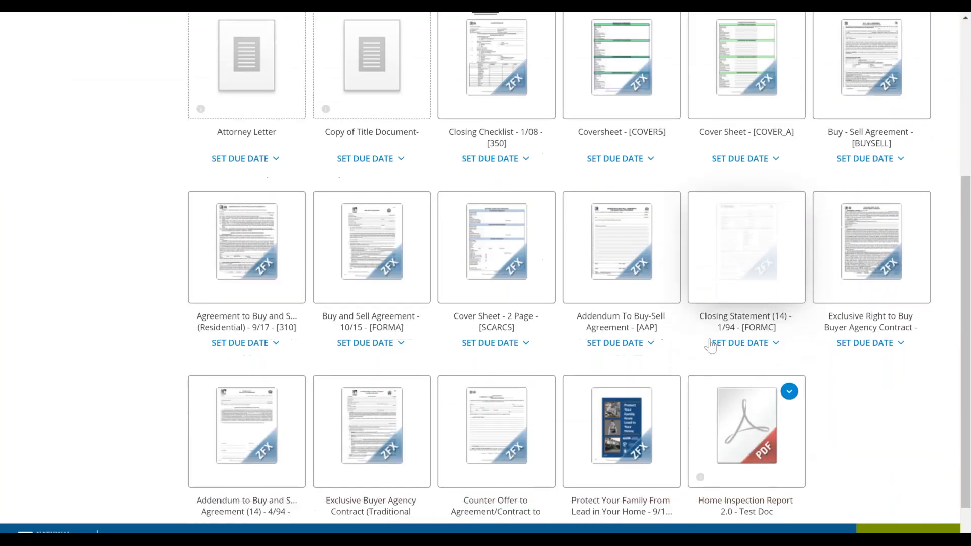
click(500, 258)
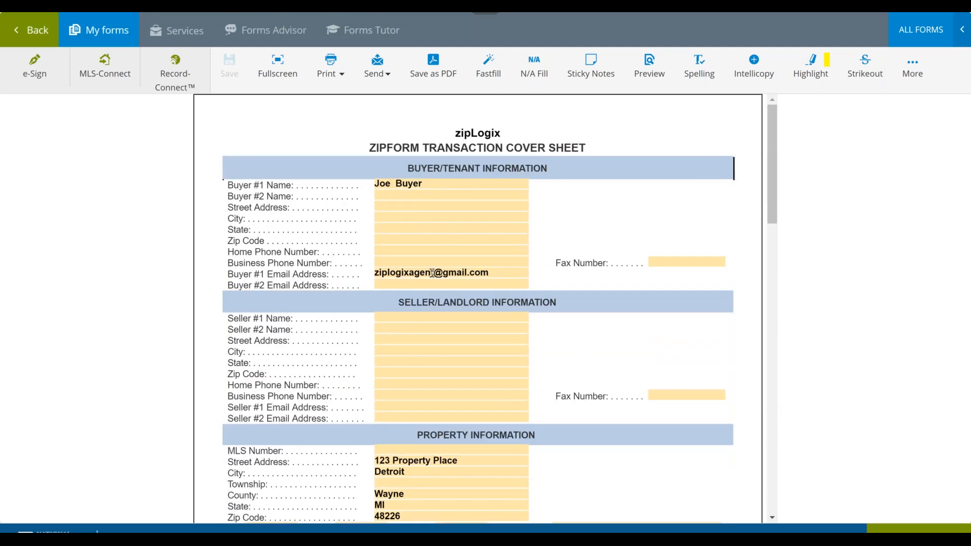
- Examine the cover sheet's buyer, property, purchase agreement date, closing date and selling broker fields across both pages
scroll(428, 284, down, 4)
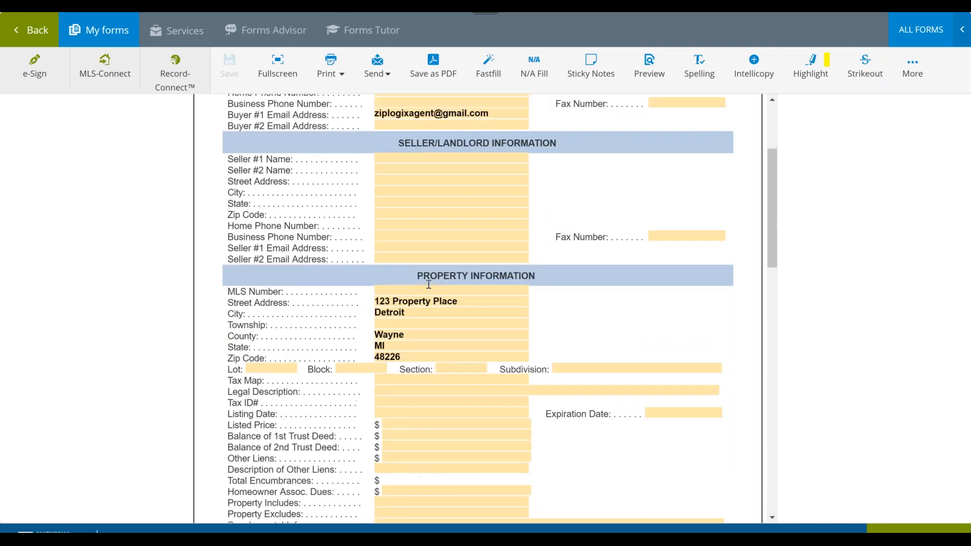
click(395, 318)
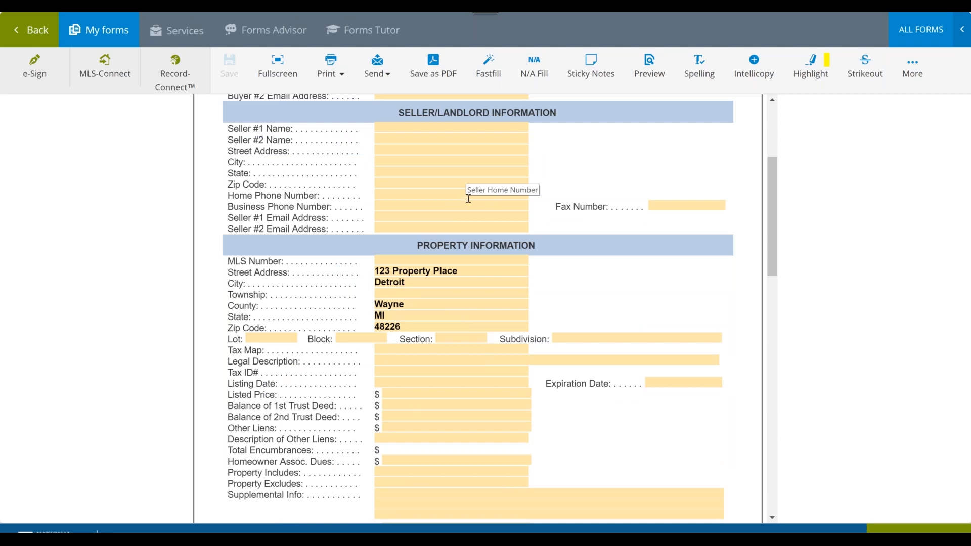
scroll(418, 408, down, 3)
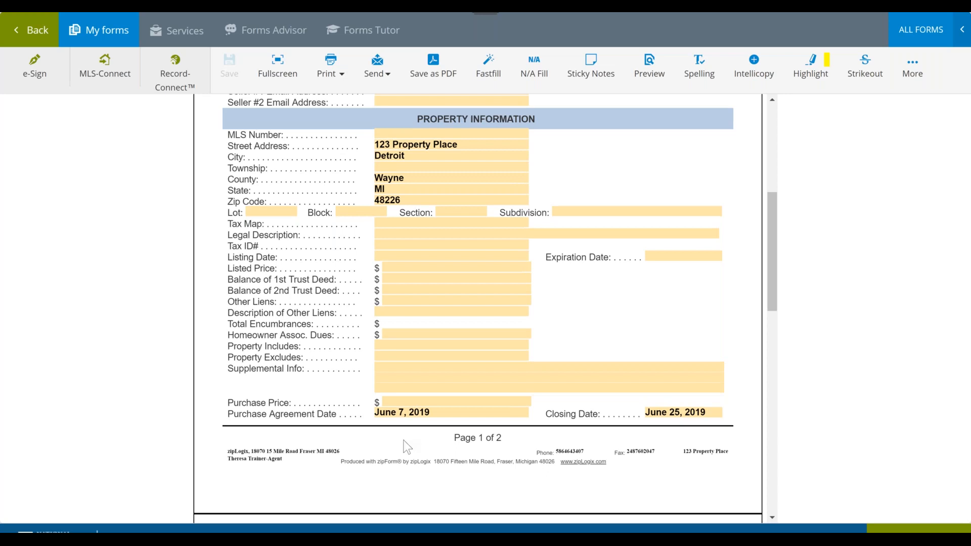
scroll(407, 446, down, 7)
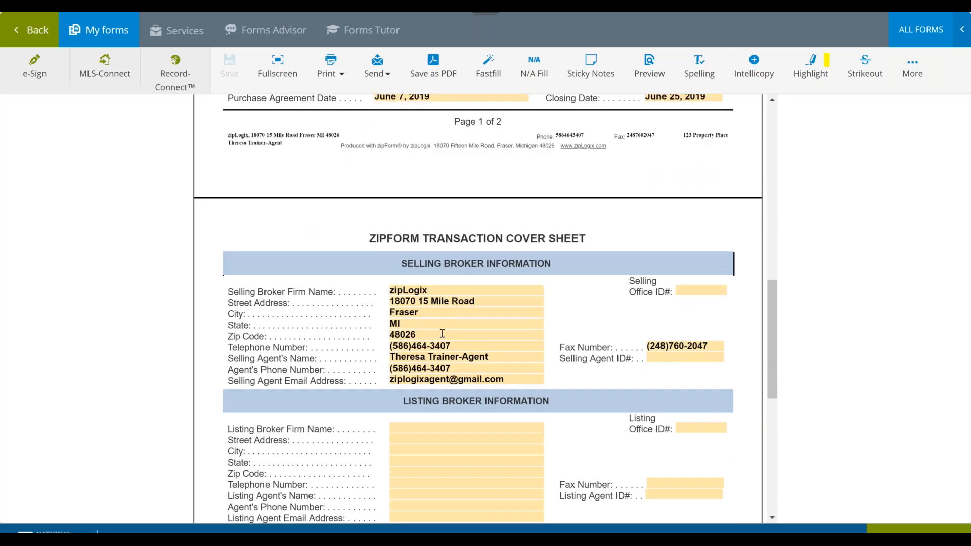
scroll(442, 333, down, 8)
scroll(441, 333, up, 18)
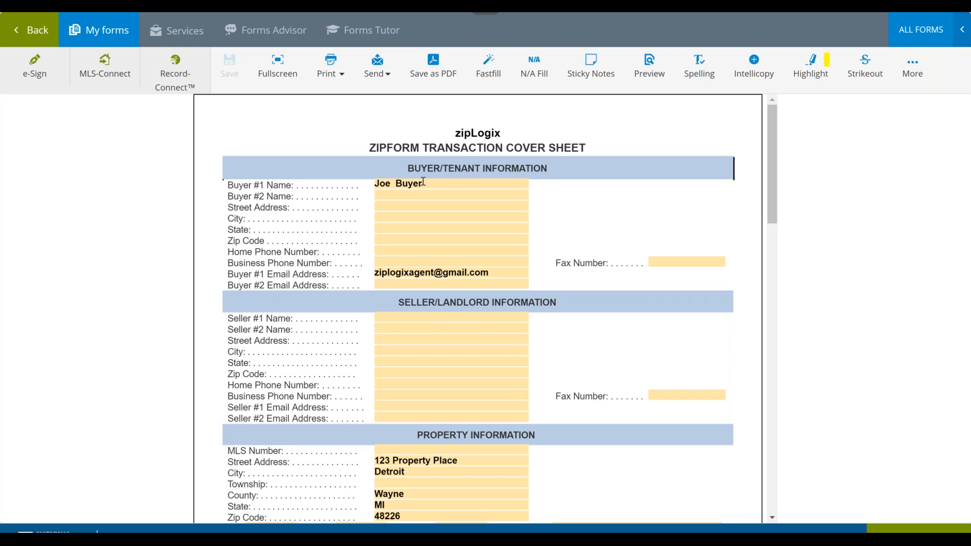
- Enter the second buyer's full name in the cover sheet's Buyer #2 Name field and save the form
click(410, 318)
click(424, 196)
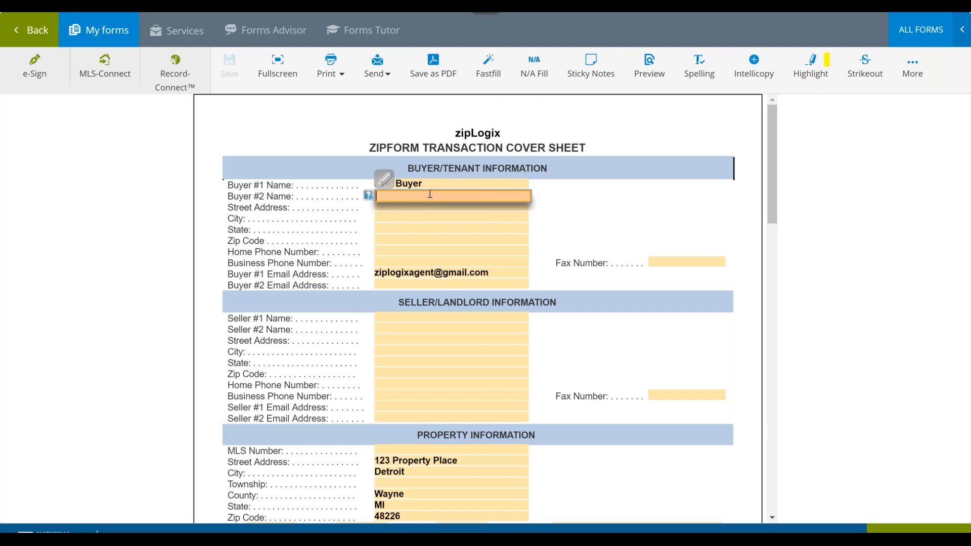
text(Jen Buyer)
key(Tab)
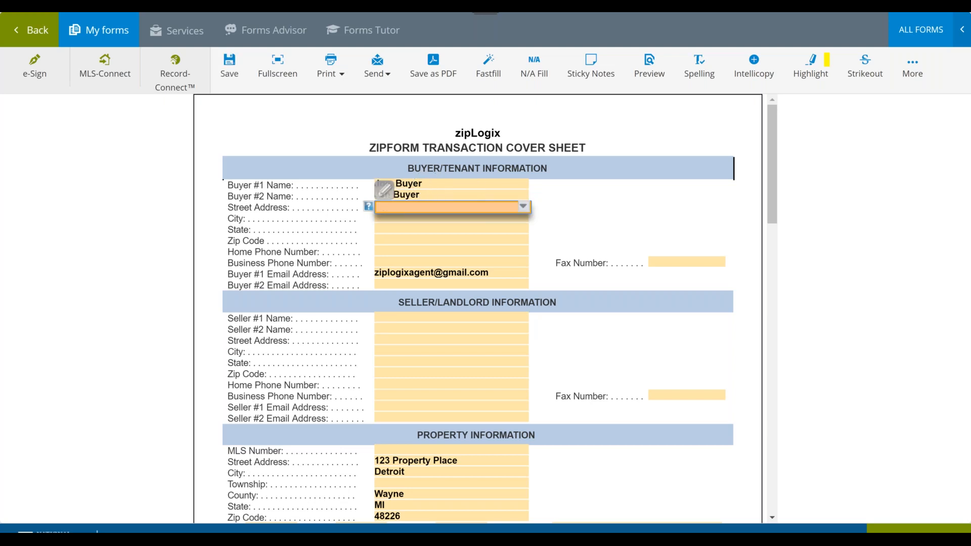
click(232, 76)
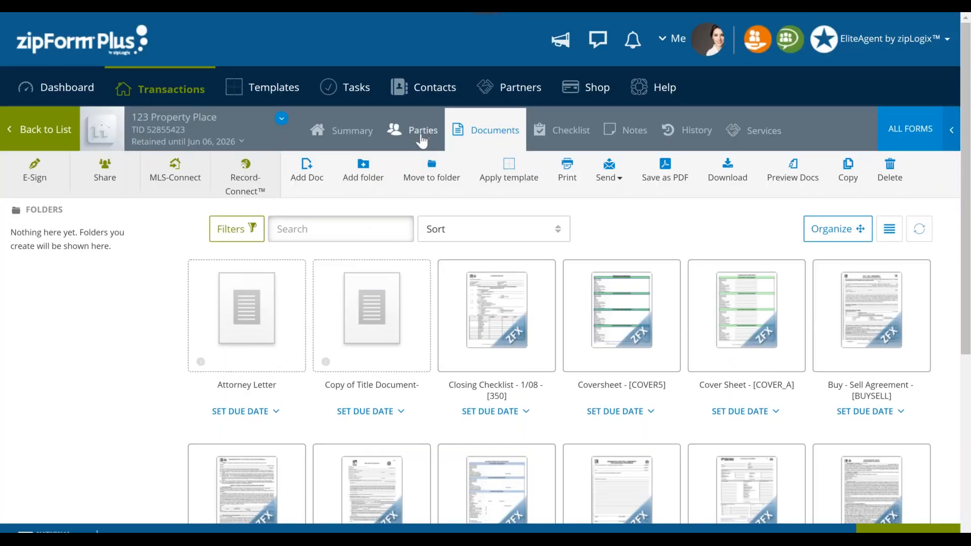
- Check the transaction's party list for the second buyer and look through the transaction's documents
click(421, 134)
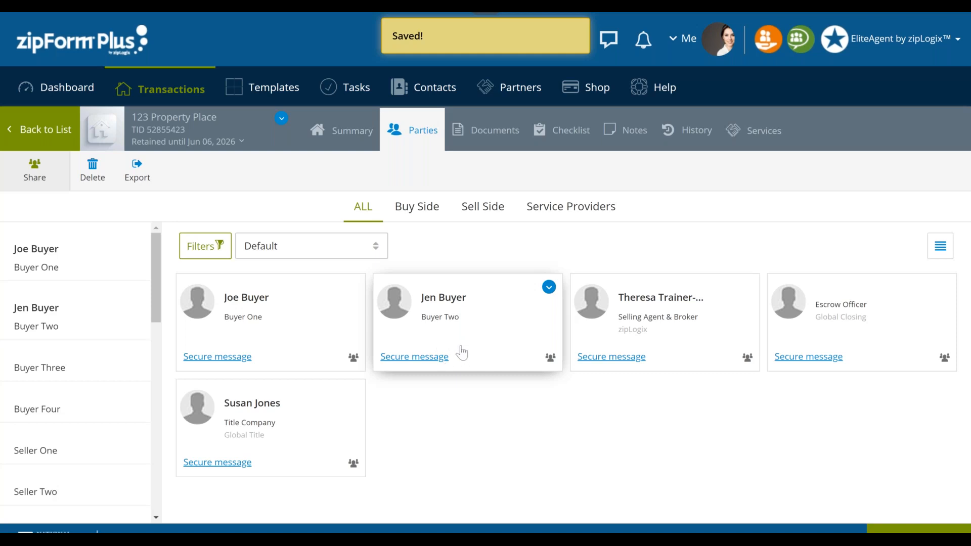
click(488, 145)
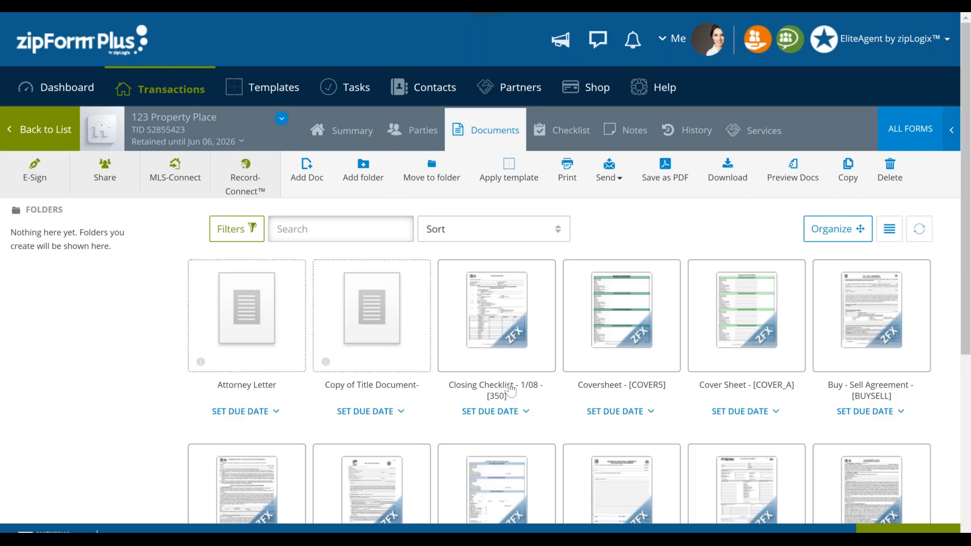
scroll(510, 389, down, 4)
scroll(516, 382, up, 2)
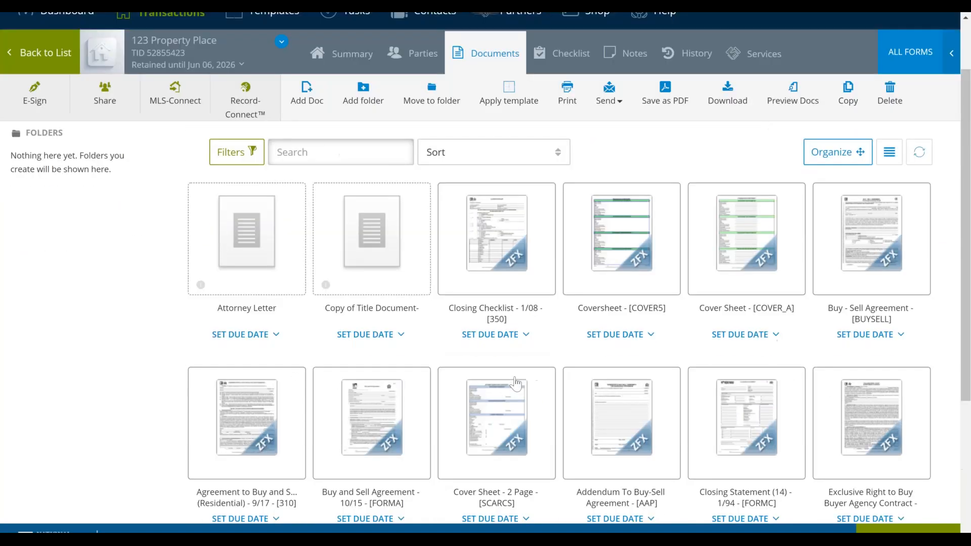
scroll(516, 383, up, 2)
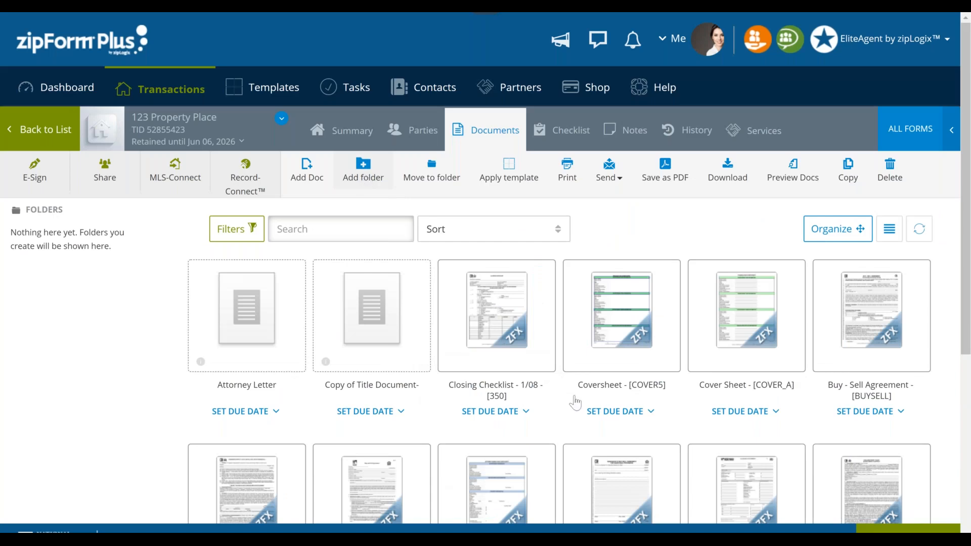
scroll(575, 403, down, 3)
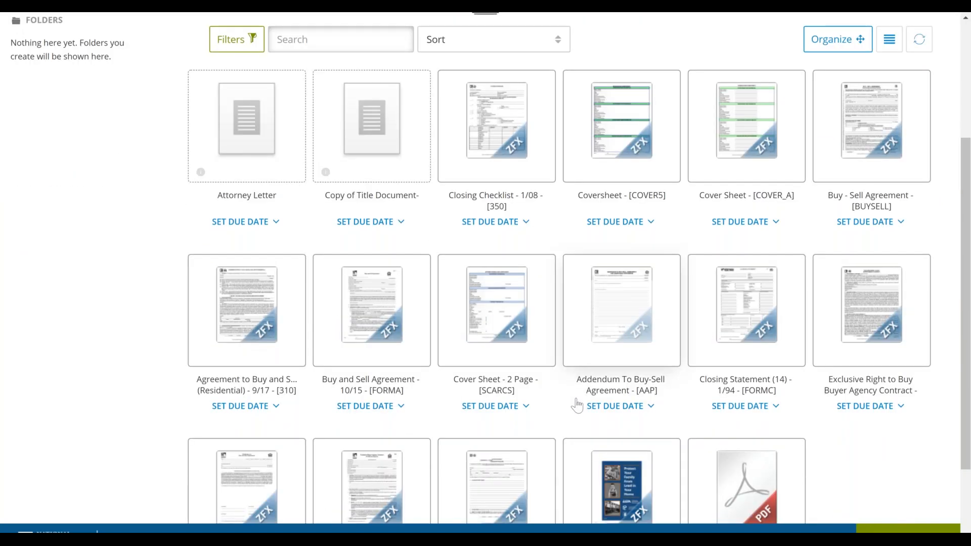
scroll(579, 402, down, 2)
scroll(581, 405, up, 4)
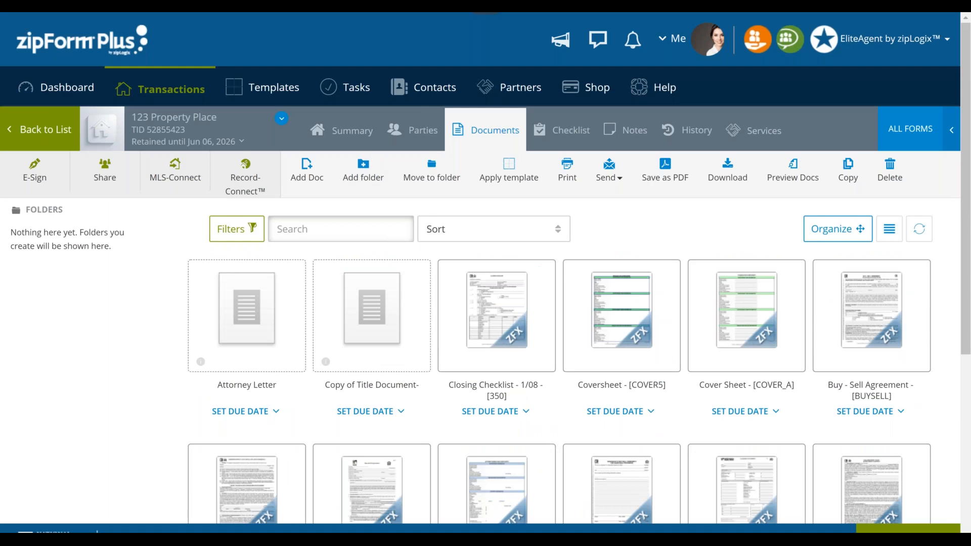
- Create a document folder named Docs to Send for Signing in the transaction
click(363, 177)
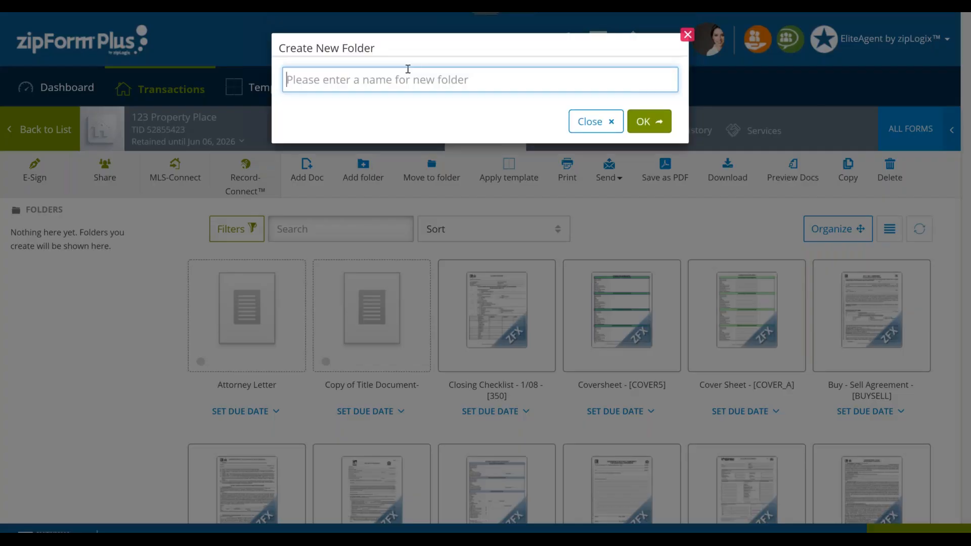
text(Docs to Send for Signing)
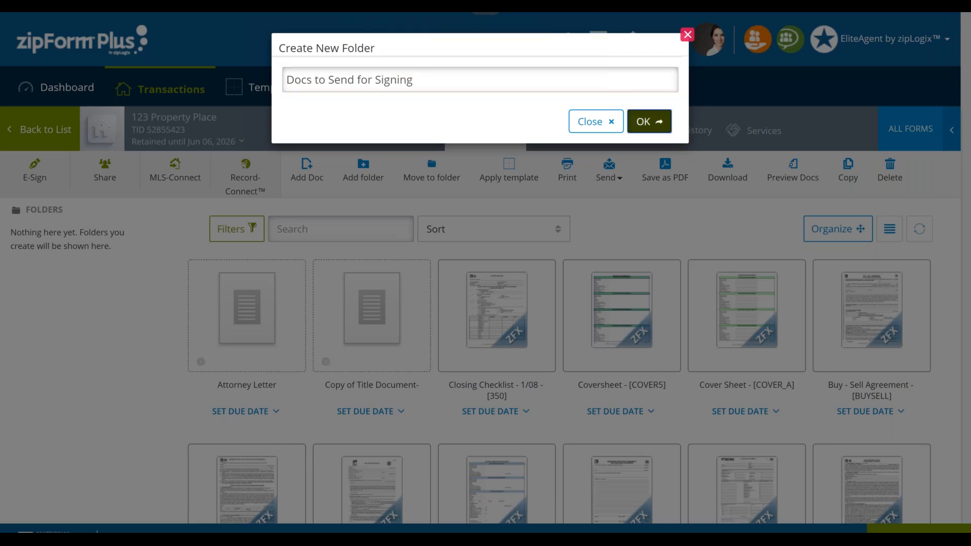
click(649, 122)
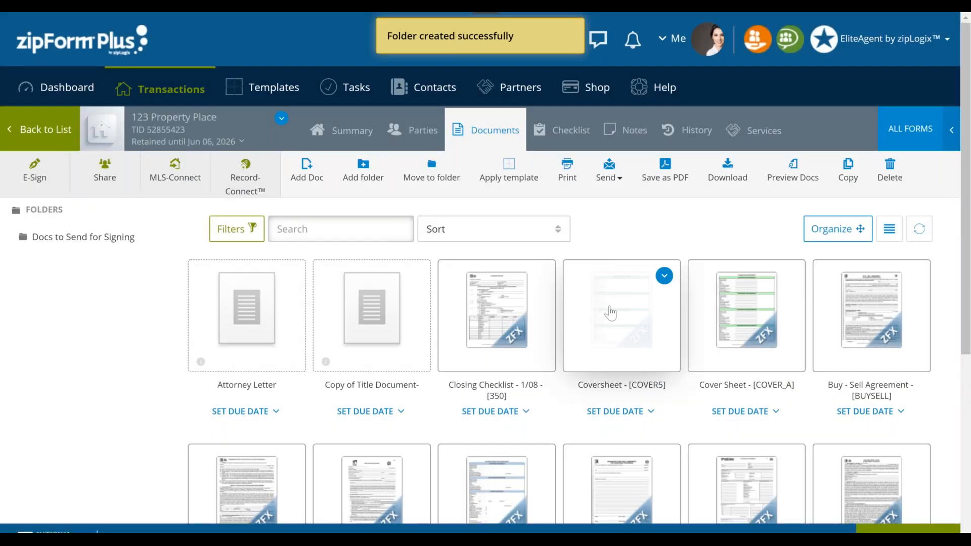
- Move the Home Inspection Report, FORMA, 310, Counter Offer, Exclusive Buyer Agency Contract and AAP addendum documents into the Docs to Send for Signing folder
scroll(610, 312, down, 4)
scroll(610, 312, down, 2)
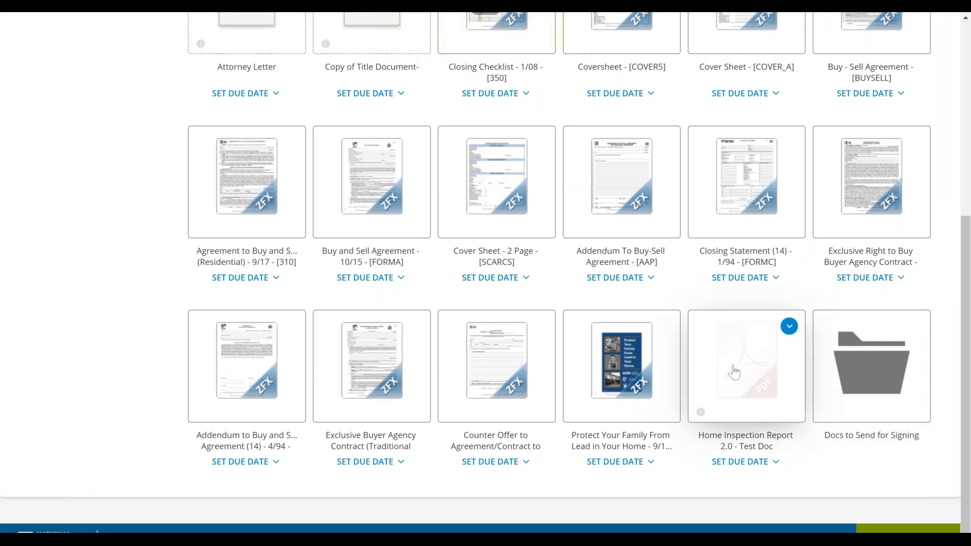
drag(733, 371, 892, 375)
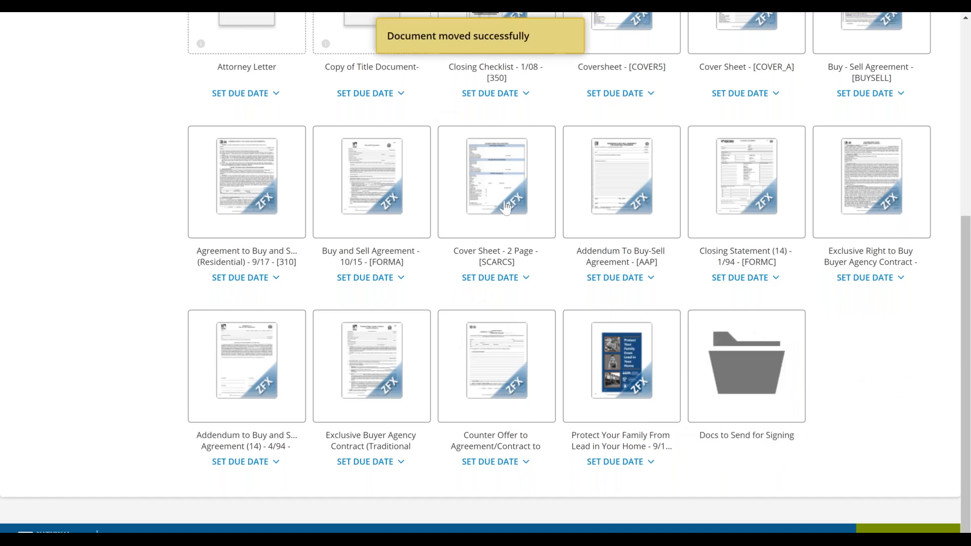
drag(372, 194, 708, 344)
drag(288, 222, 544, 336)
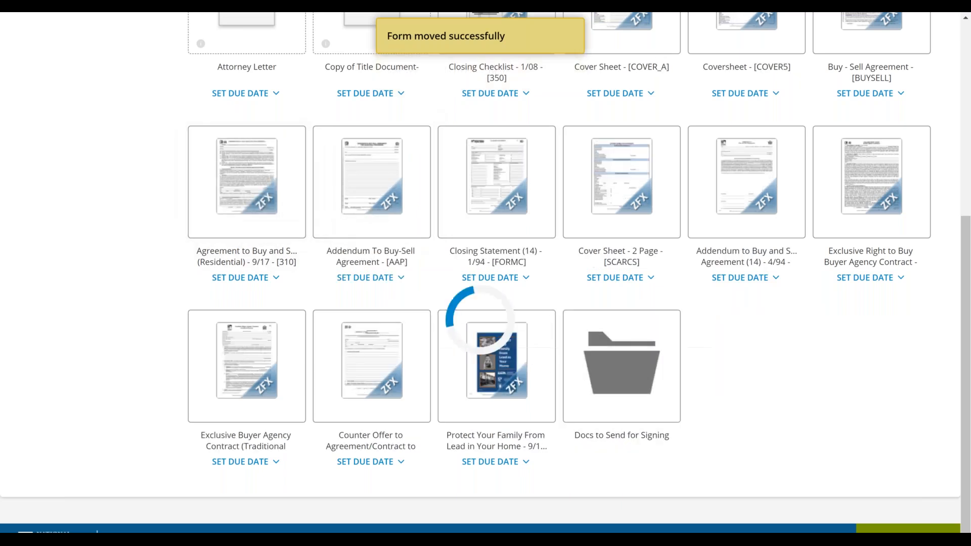
drag(291, 325, 513, 384)
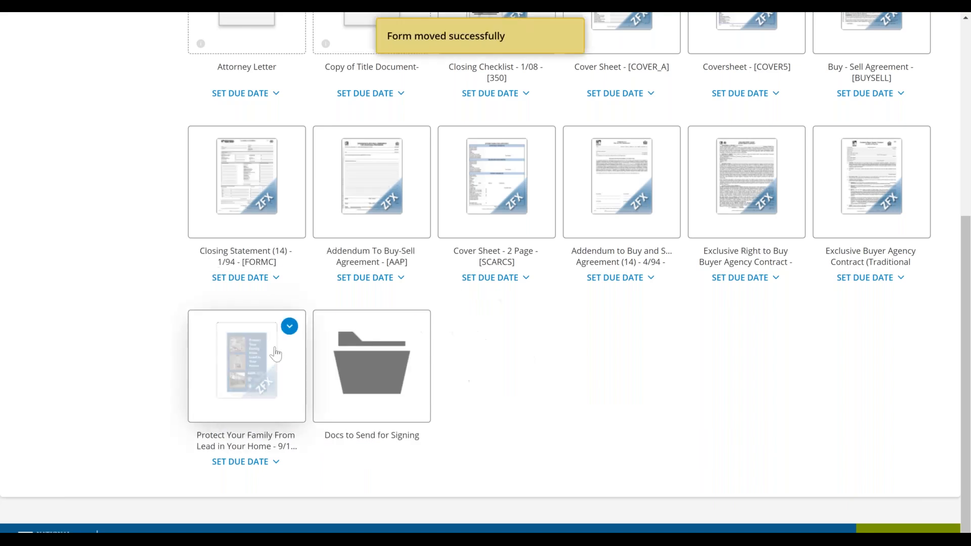
drag(916, 232, 424, 387)
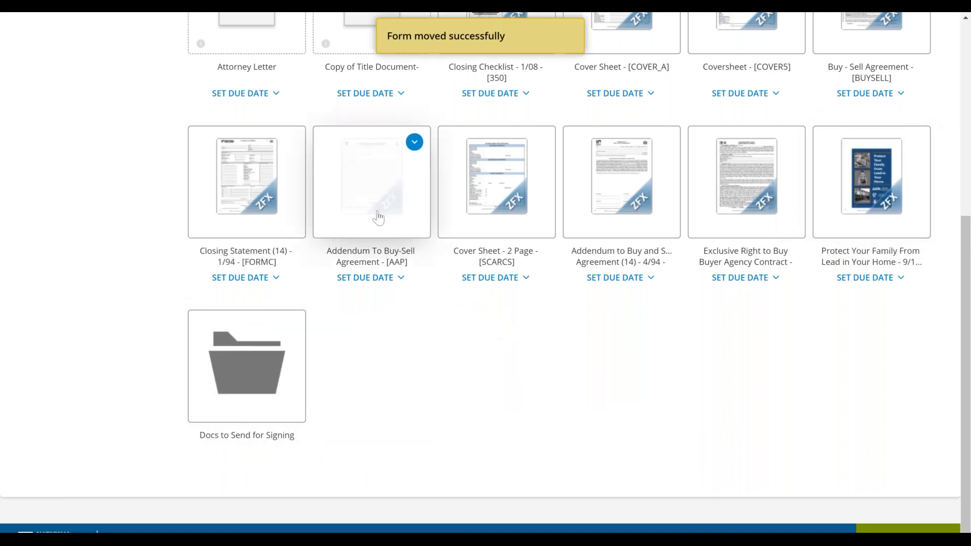
drag(405, 227, 273, 377)
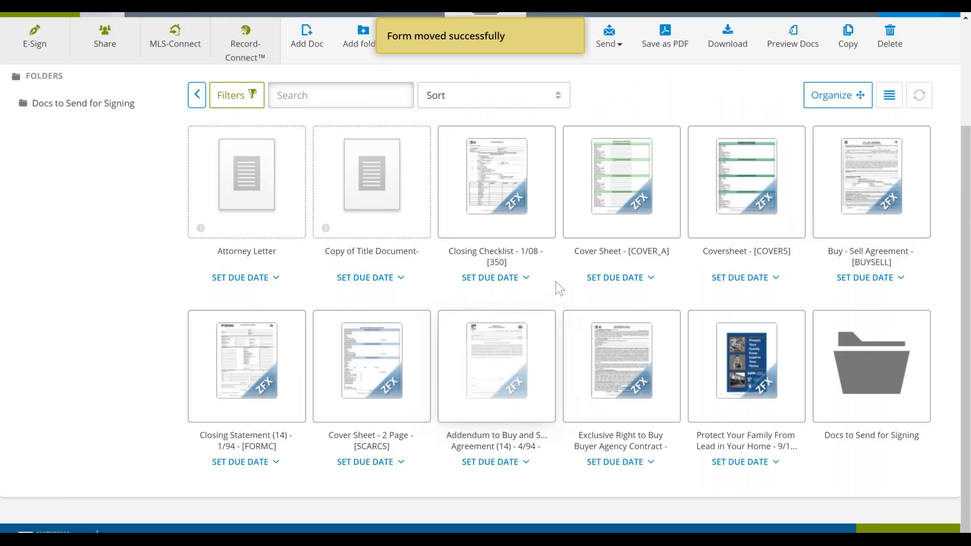
- Move the BUYSELL agreement, Exclusive Right to Buy contract, Addendum (14), SCARCS cover sheet and FORMC closing statement into the Docs to Send for Signing folder
scroll(561, 268, down, 1)
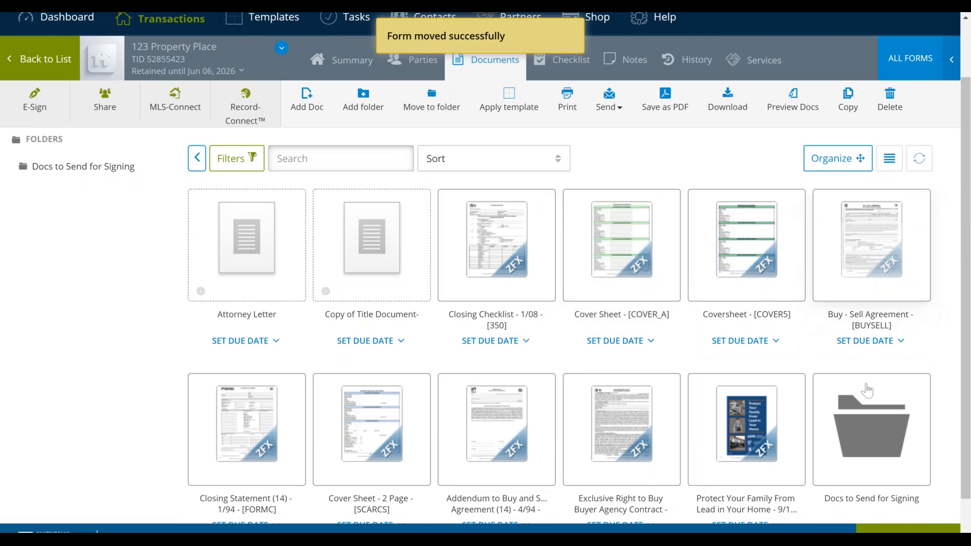
drag(871, 245, 871, 430)
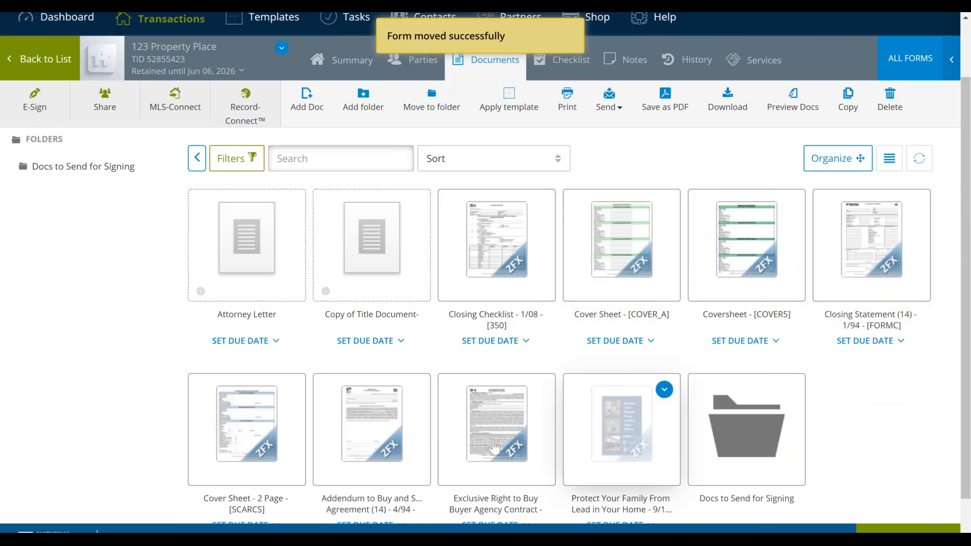
drag(493, 444, 728, 430)
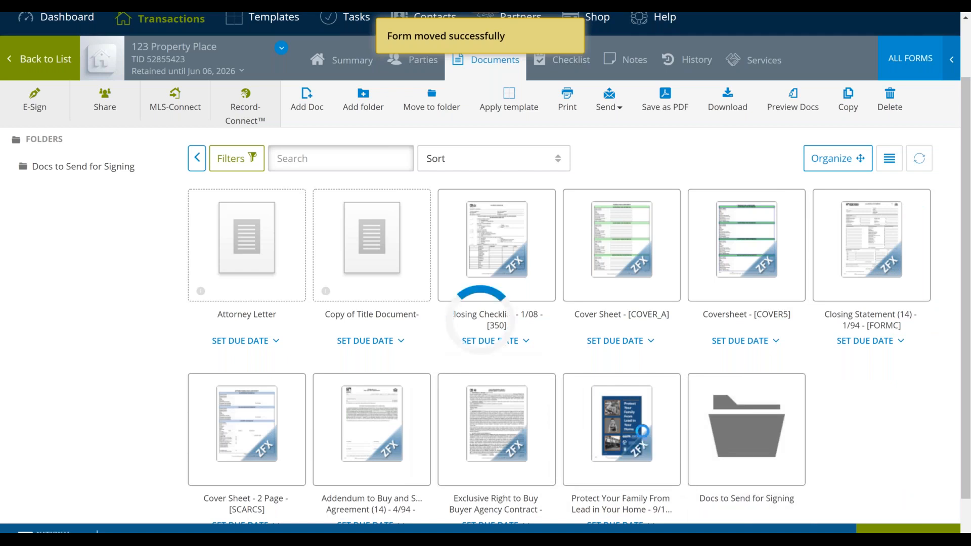
drag(417, 426, 586, 427)
drag(246, 431, 518, 439)
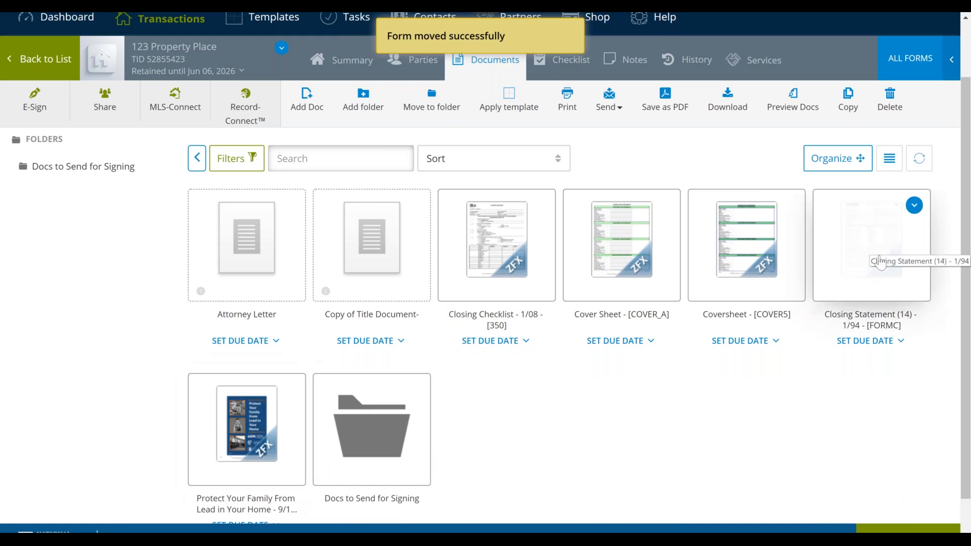
drag(882, 256, 333, 442)
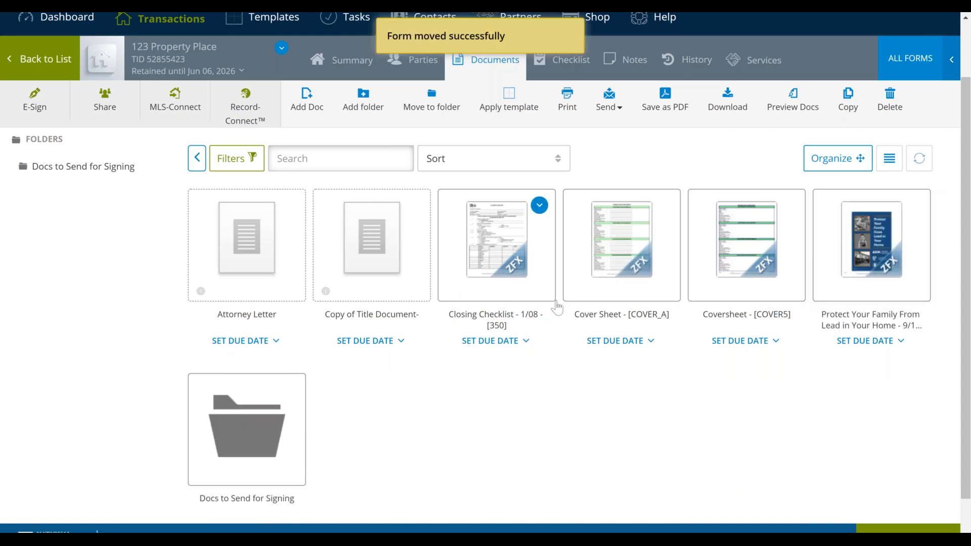
- Open the Docs to Send for Signing folder and view the available sources for adding a document
scroll(349, 377, down, 1)
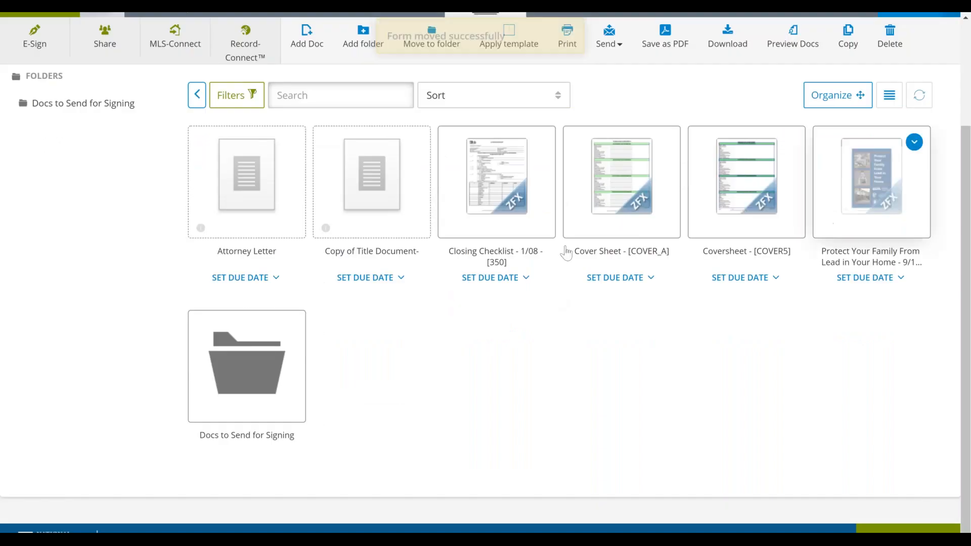
mouse_move(260, 372)
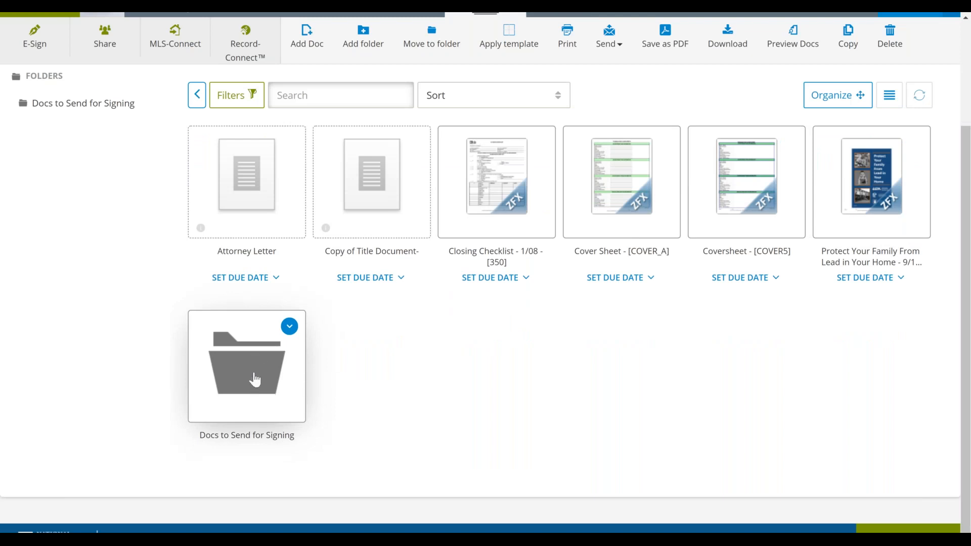
double_click(255, 380)
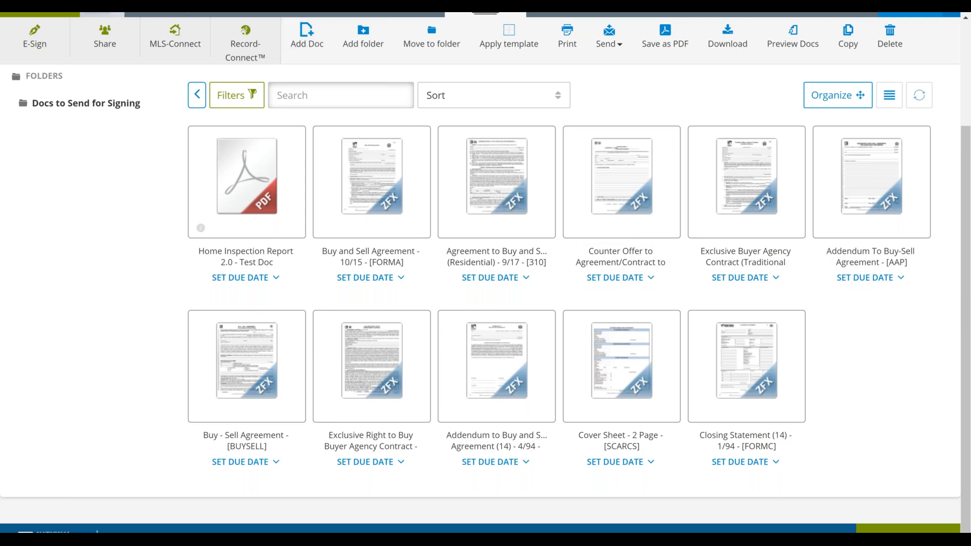
scroll(485, 273, up, 3)
click(306, 170)
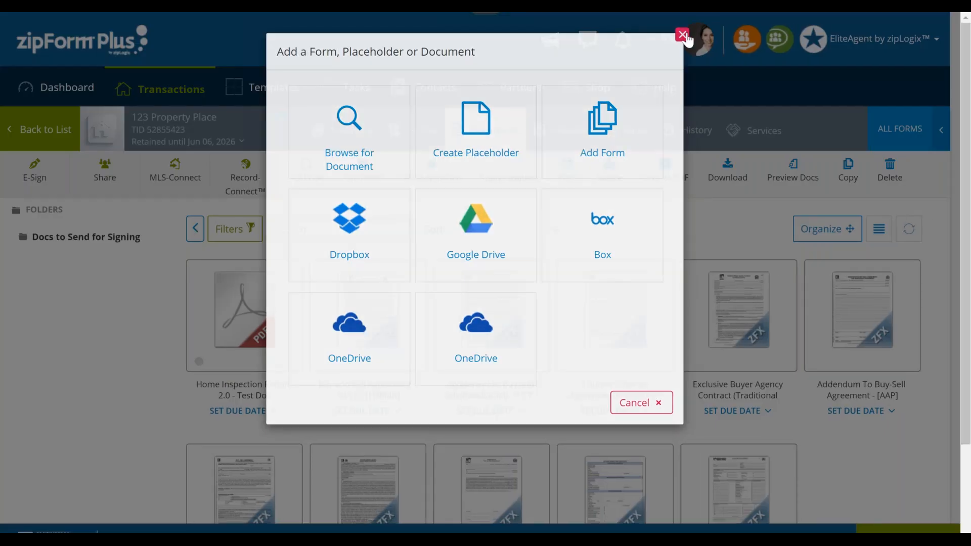
click(687, 35)
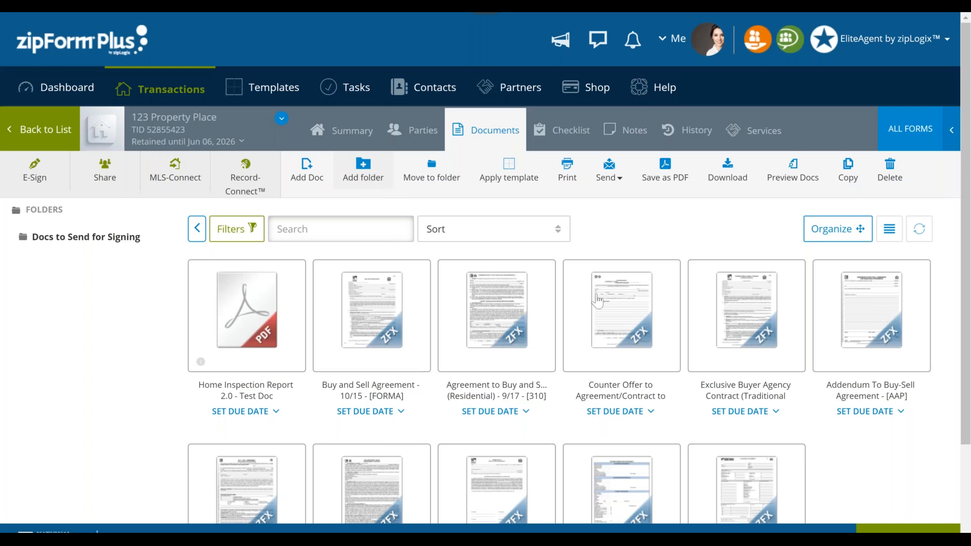
- Look through the documents in the signing folder and return to the transaction's main document list
mouse_move(672, 368)
scroll(672, 367, down, 3)
scroll(672, 384, up, 3)
click(194, 232)
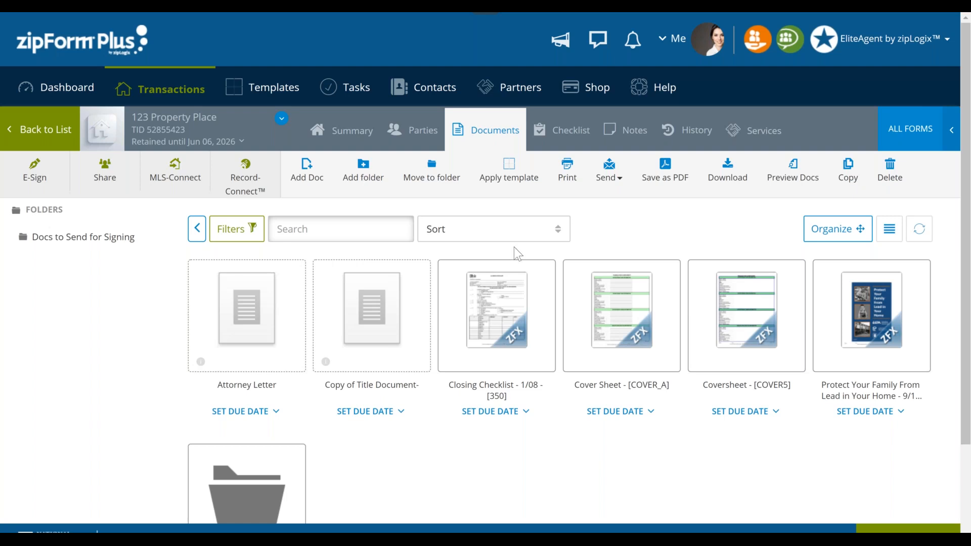
- View the account profile summary, and check the details and actions of the Coversheet - [COVER5] document
click(673, 44)
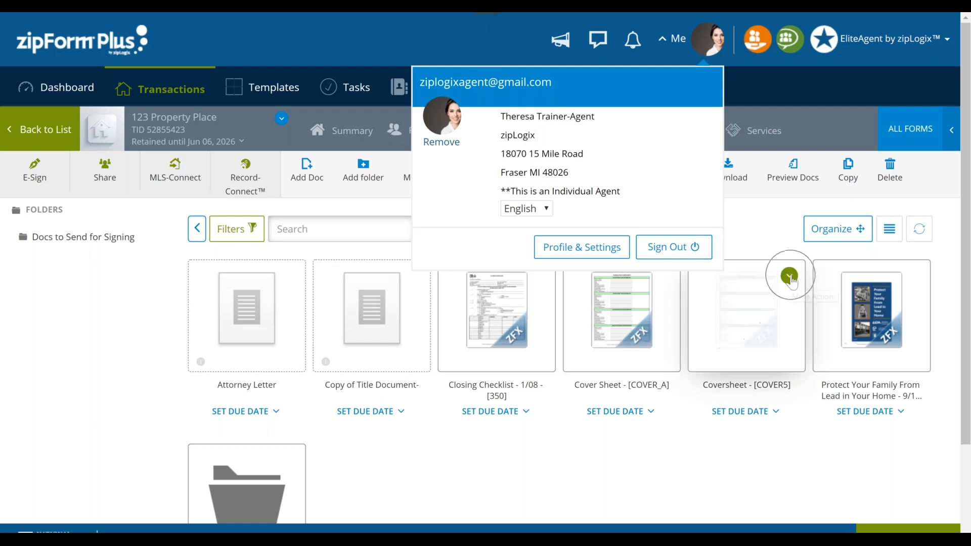
mouse_move(789, 278)
click(789, 277)
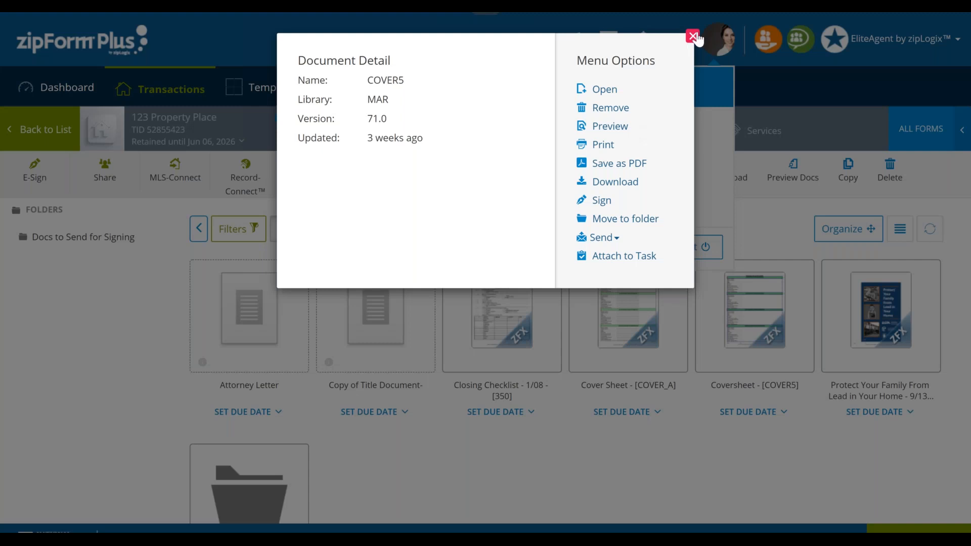
click(692, 37)
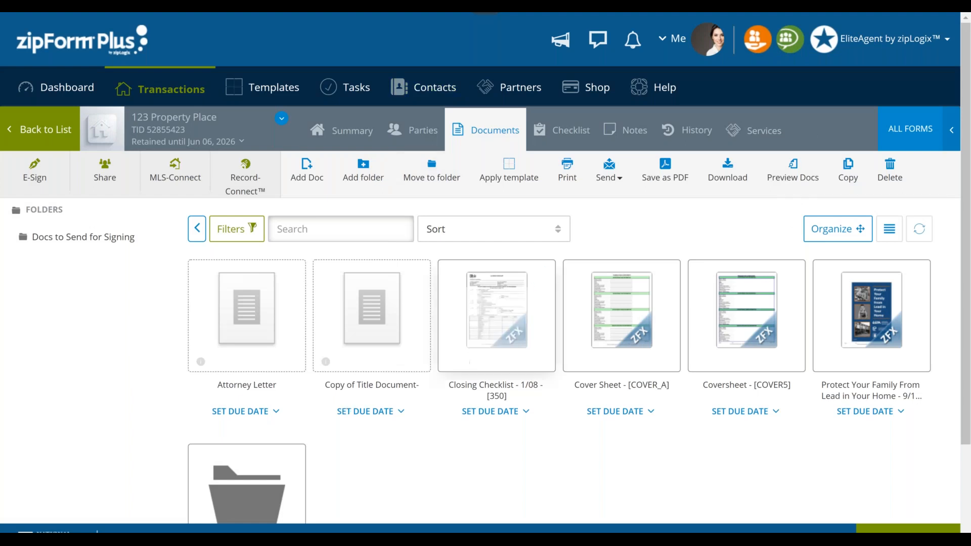
- Examine the transaction's checklist, covering the transaction dates, Buyer Responsibilities tasks and Pre-Closing tasks
click(487, 127)
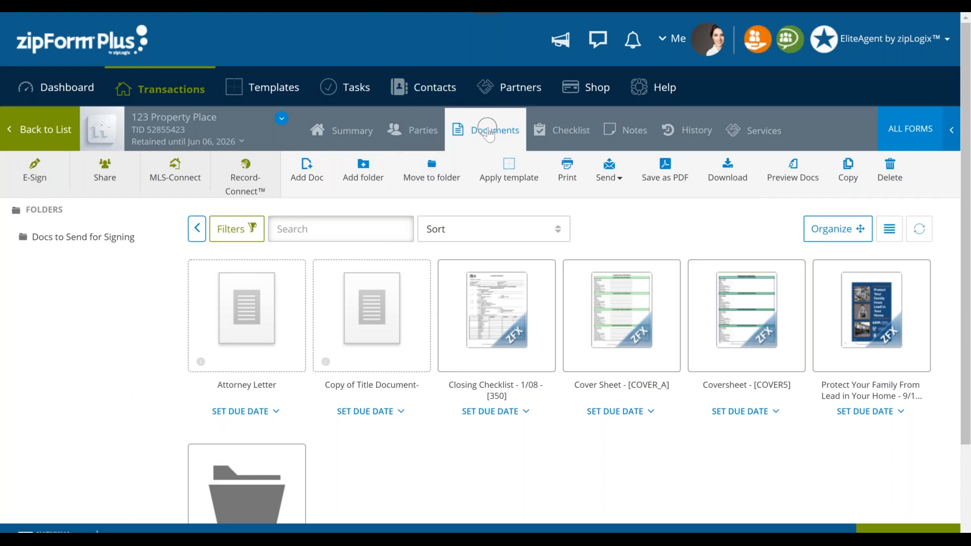
click(558, 126)
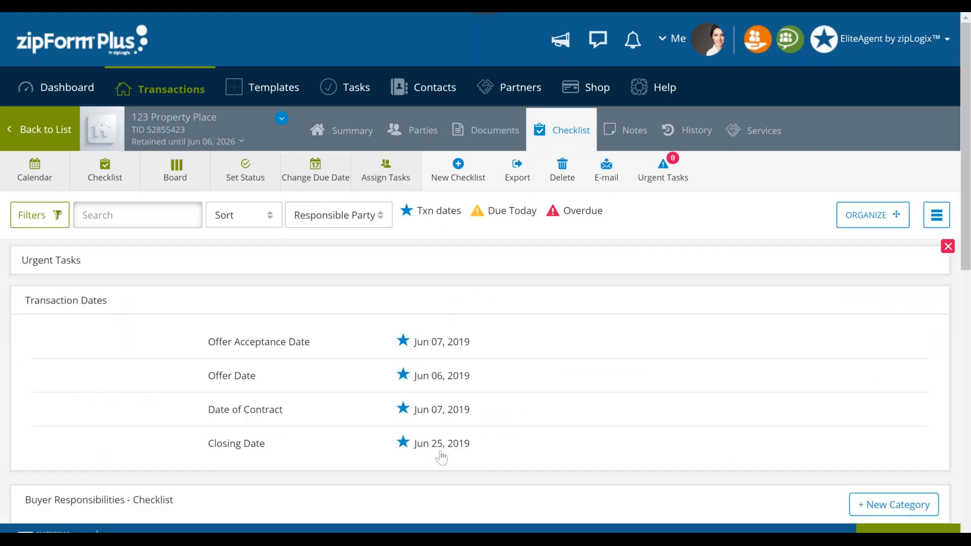
scroll(441, 458, down, 10)
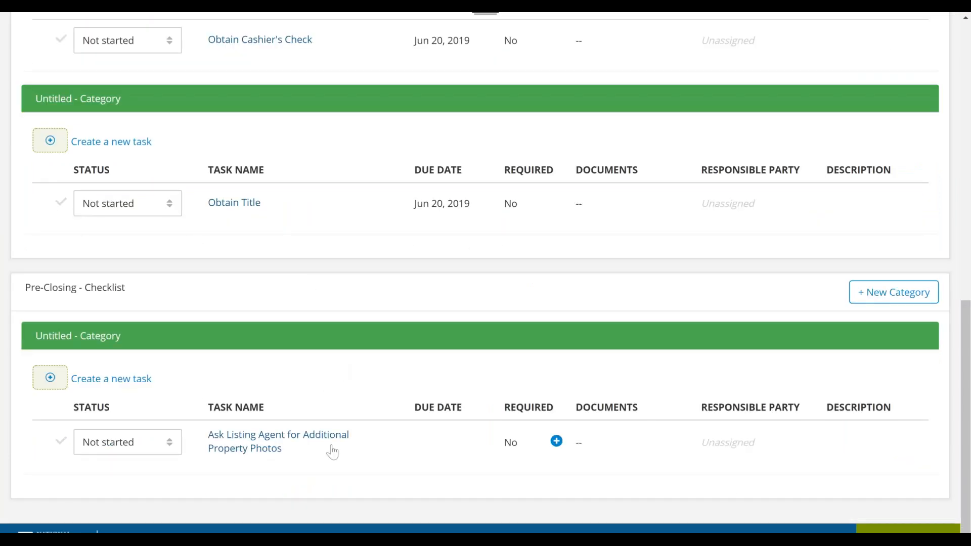
scroll(331, 453, up, 5)
scroll(332, 451, up, 3)
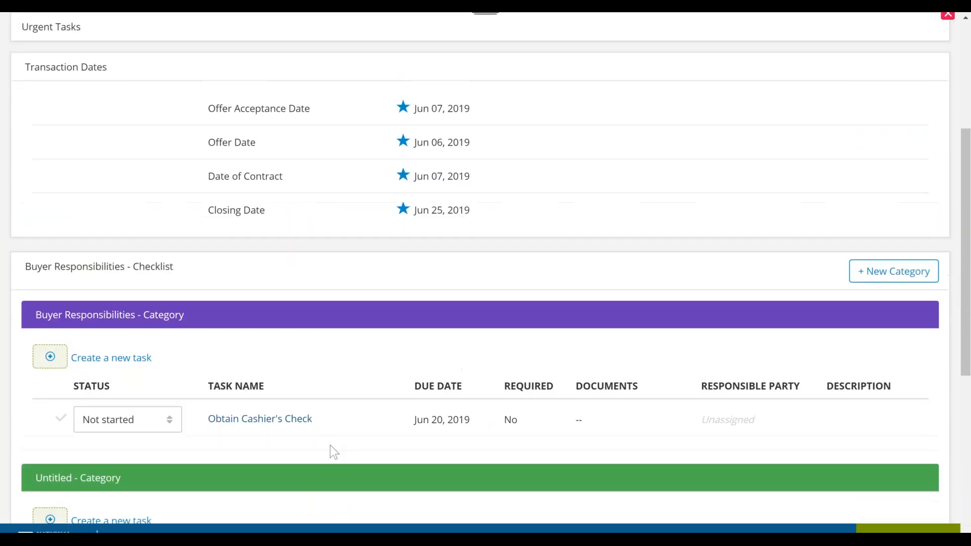
scroll(331, 450, down, 1)
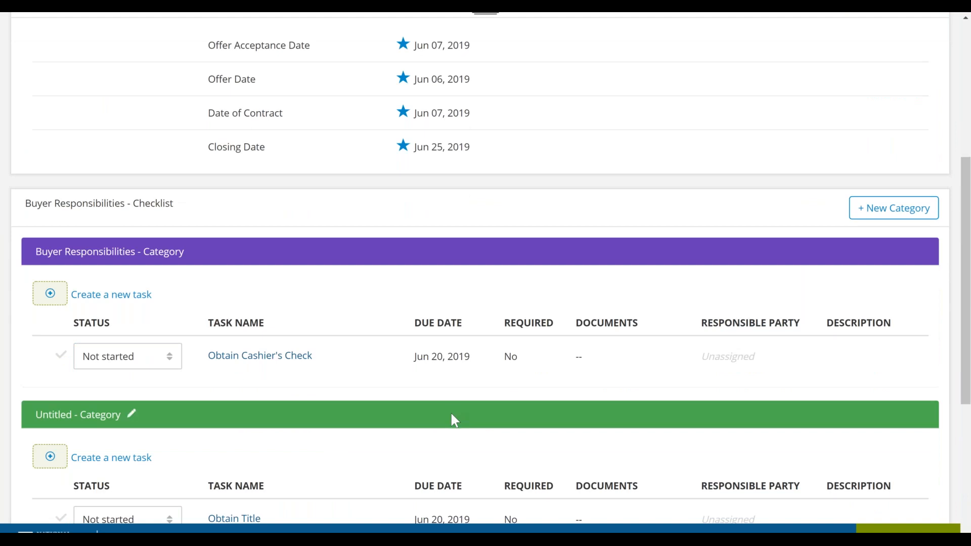
scroll(450, 411, down, 2)
scroll(511, 426, down, 4)
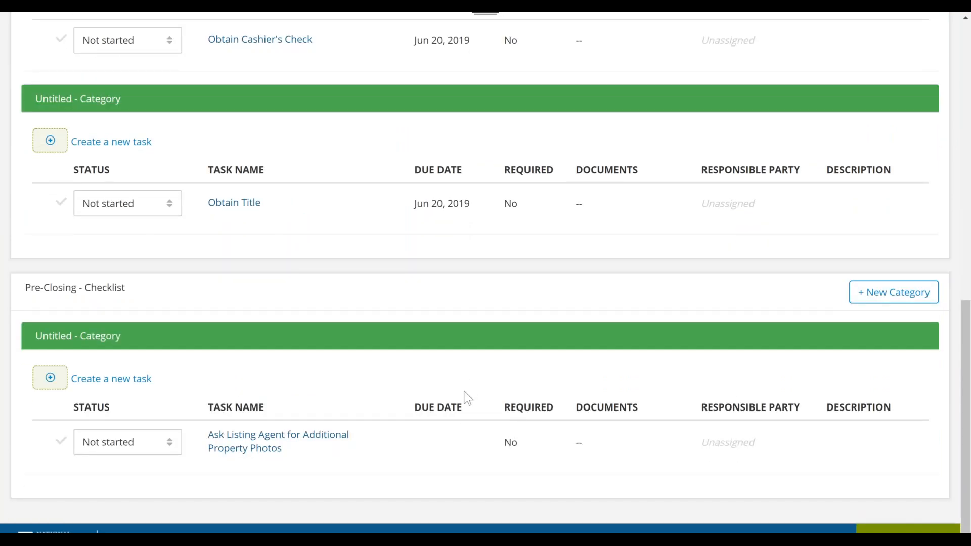
- Compare the due date of the Obtain Cashier's Check task with the transaction's closing date
scroll(464, 391, up, 3)
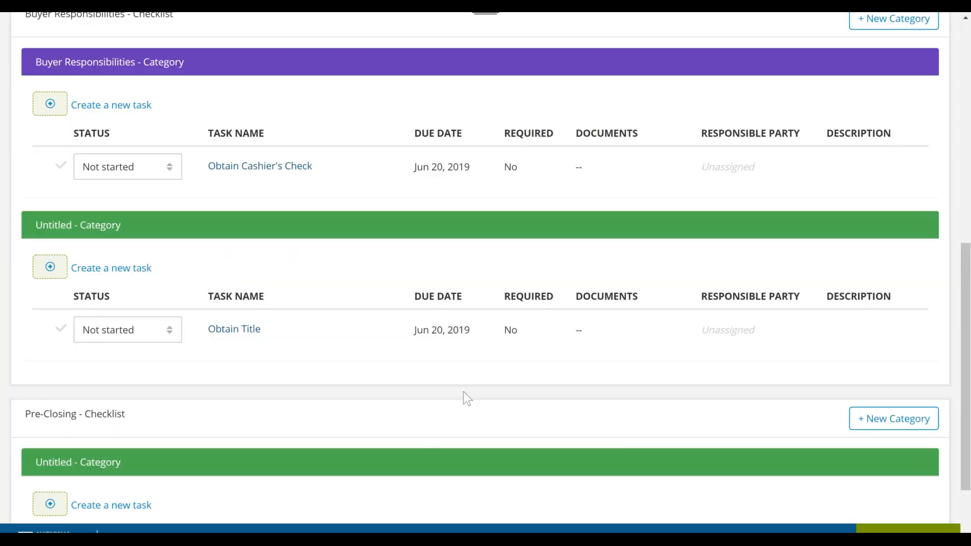
click(438, 165)
scroll(441, 243, up, 3)
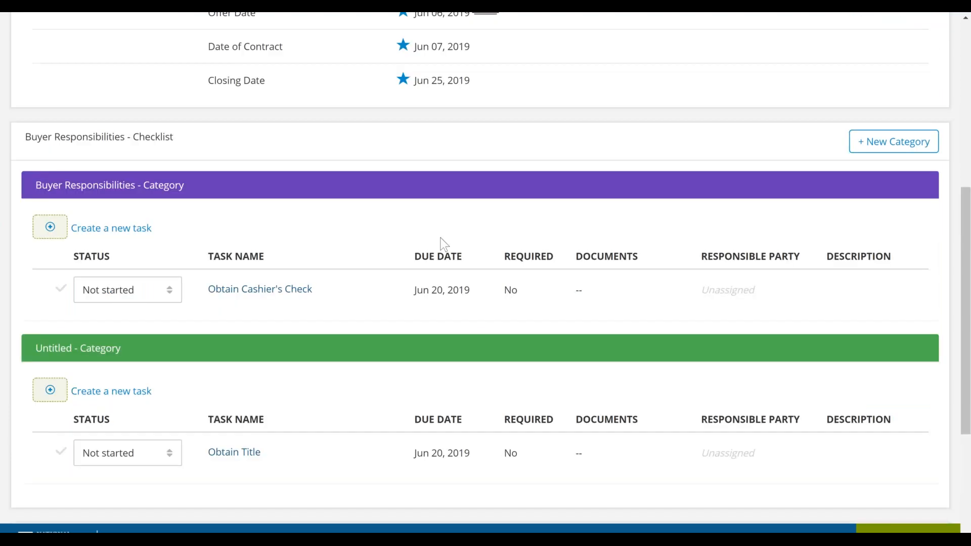
scroll(441, 293, up, 1)
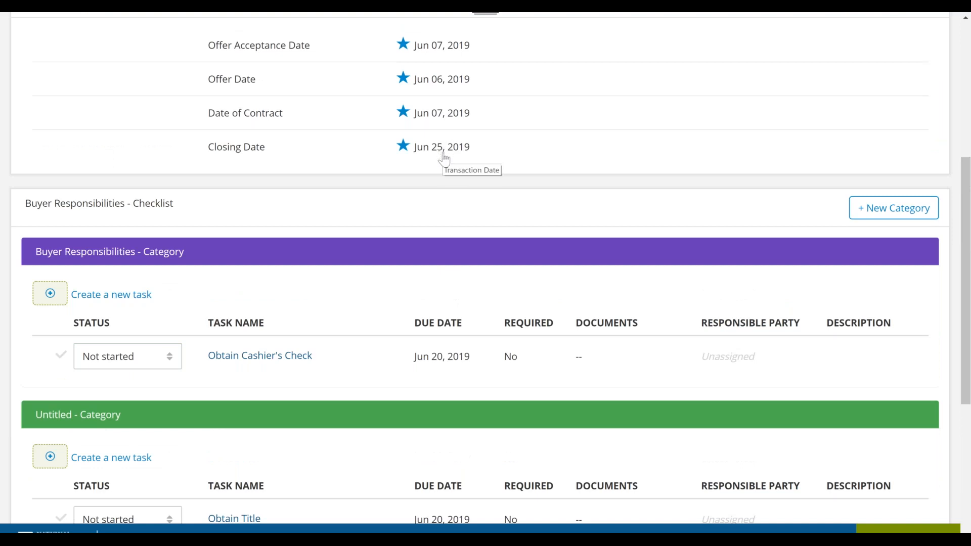
- Give the Obtain Cashier's Check task a fixed due date of Jun 23, 2019 and save the task
click(442, 358)
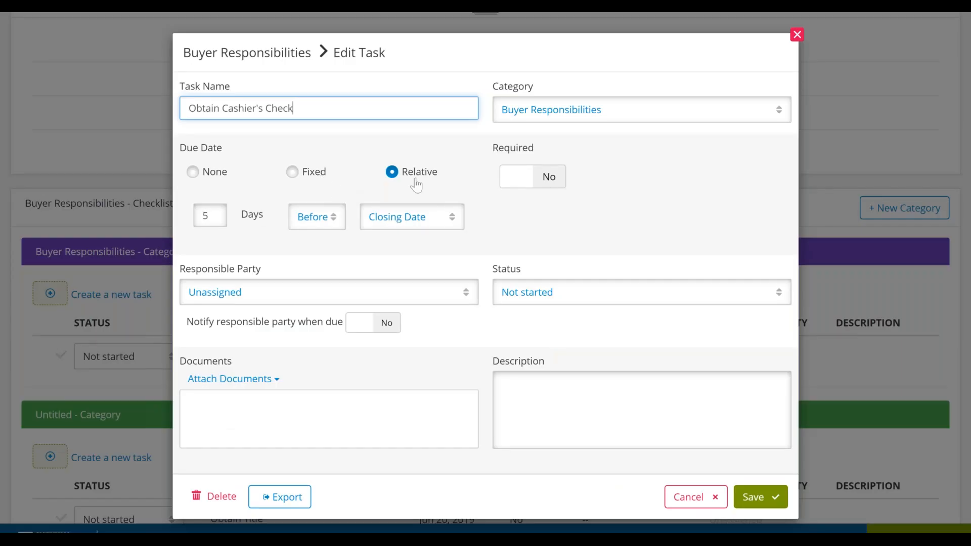
click(308, 177)
click(255, 204)
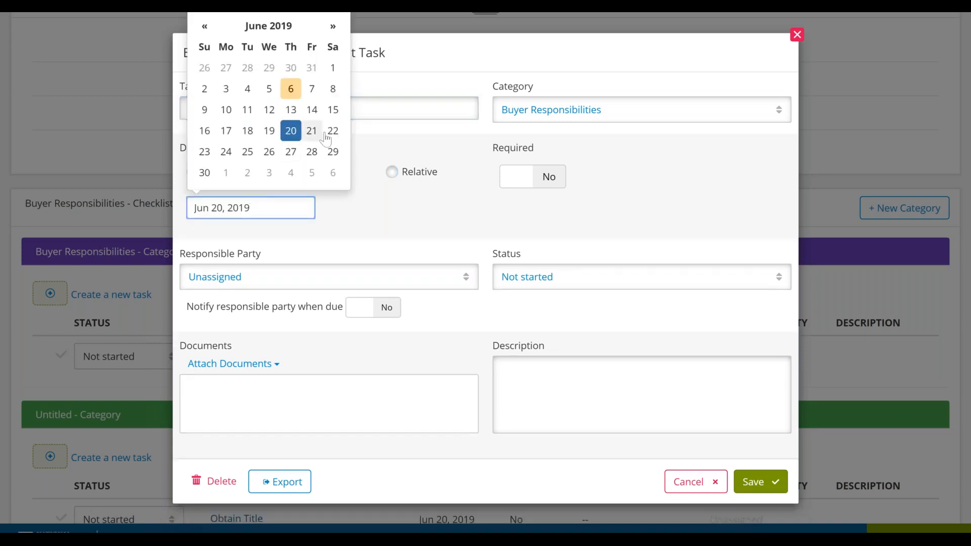
click(205, 152)
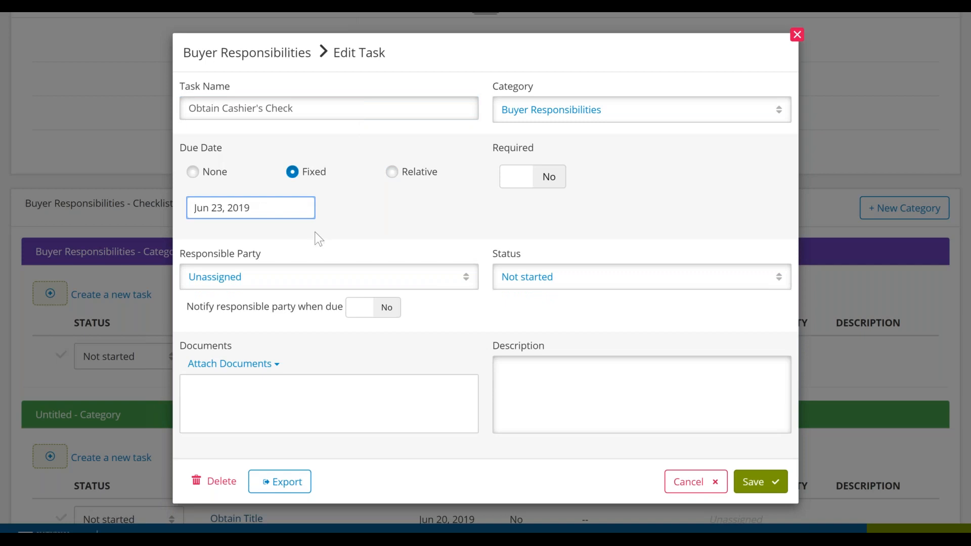
click(770, 483)
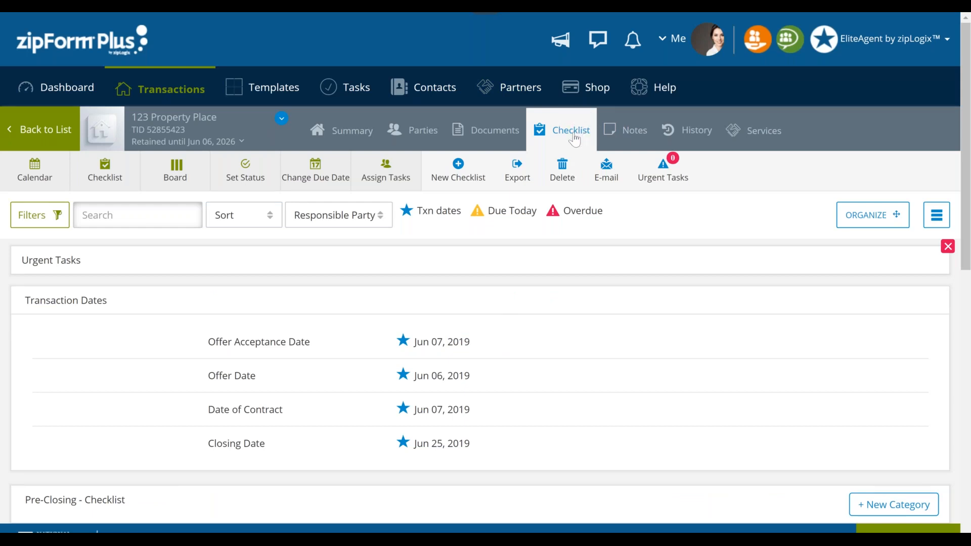
- Leave the checklist and return to the transaction's document list
click(253, 402)
click(363, 133)
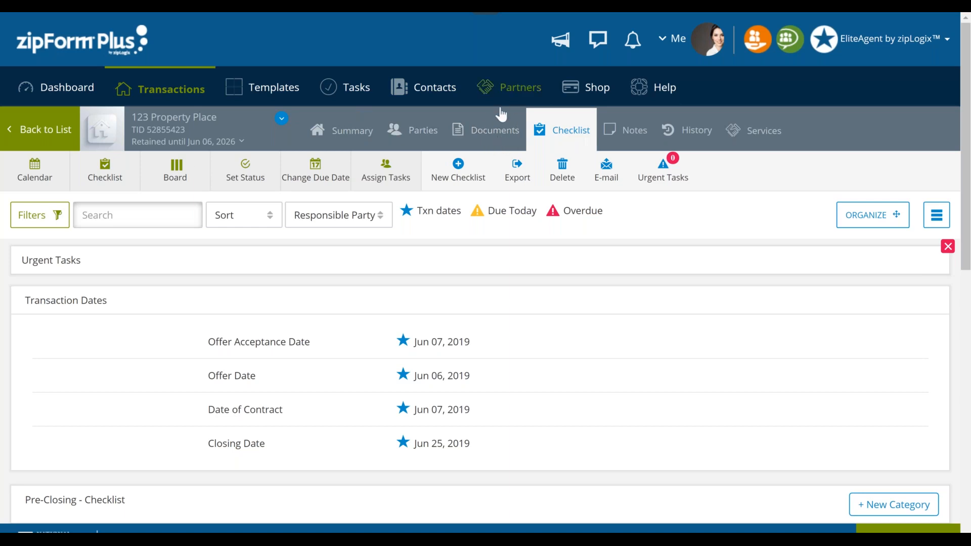
click(488, 144)
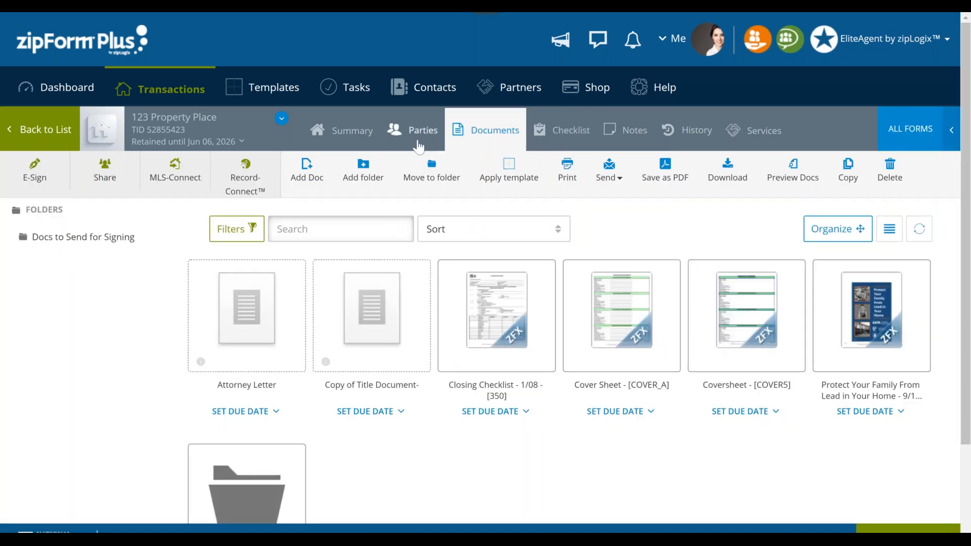
- Go to the dashboard and open the report of closed transactions, including its CSV export option
click(83, 92)
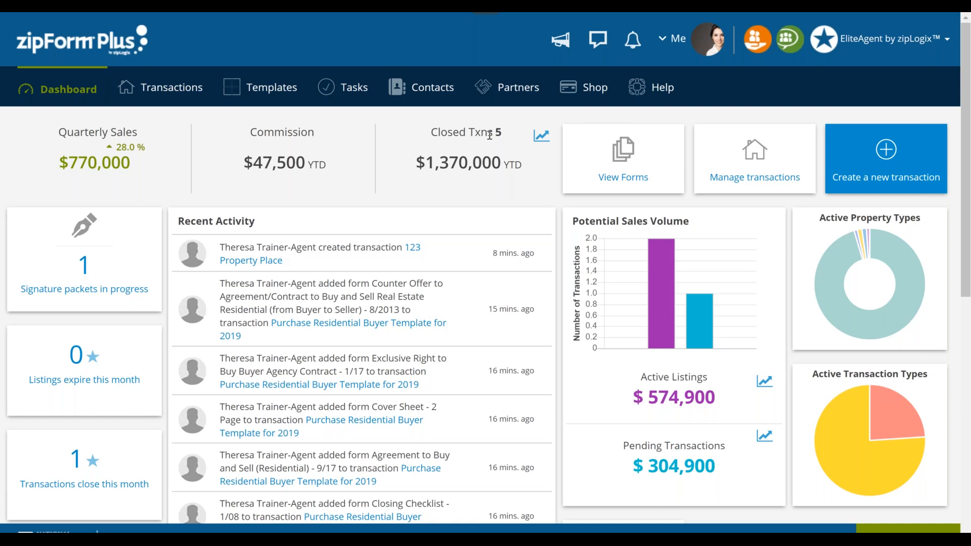
click(541, 137)
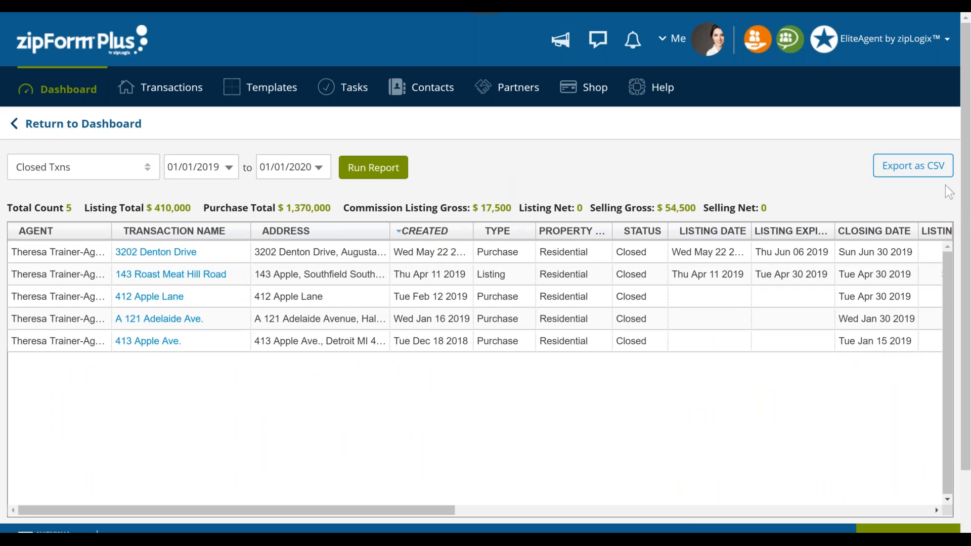
click(925, 169)
- Run a New Listings report covering 03/01/2019 to 01/01/2020
click(116, 176)
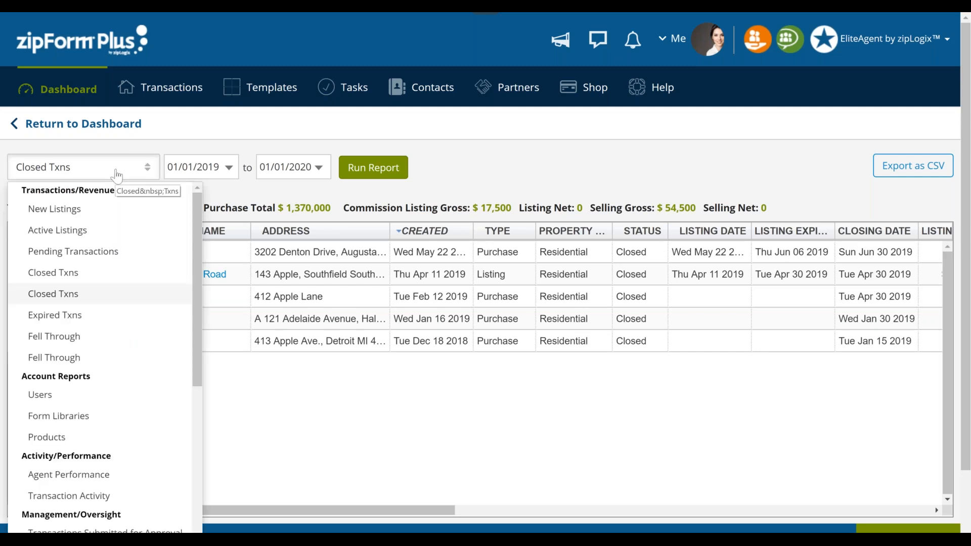
click(89, 215)
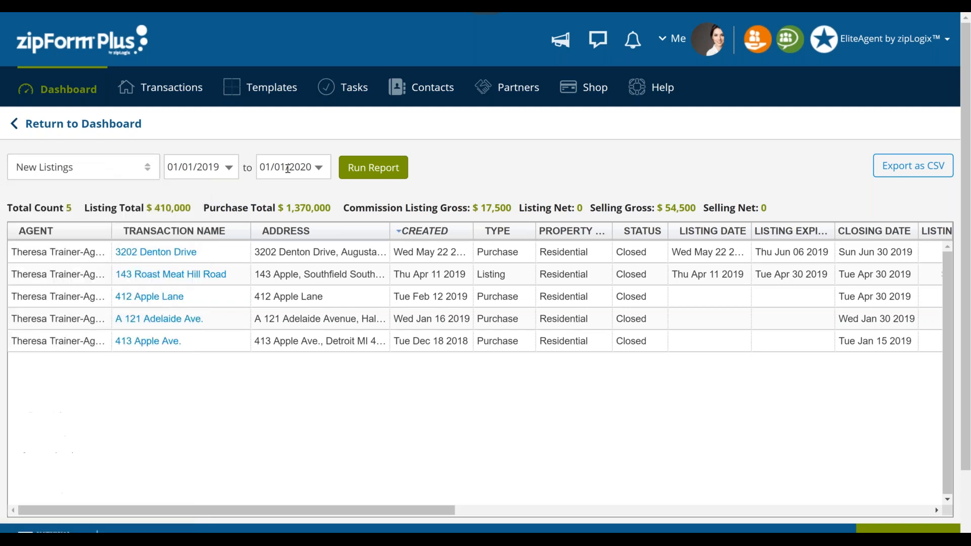
click(221, 167)
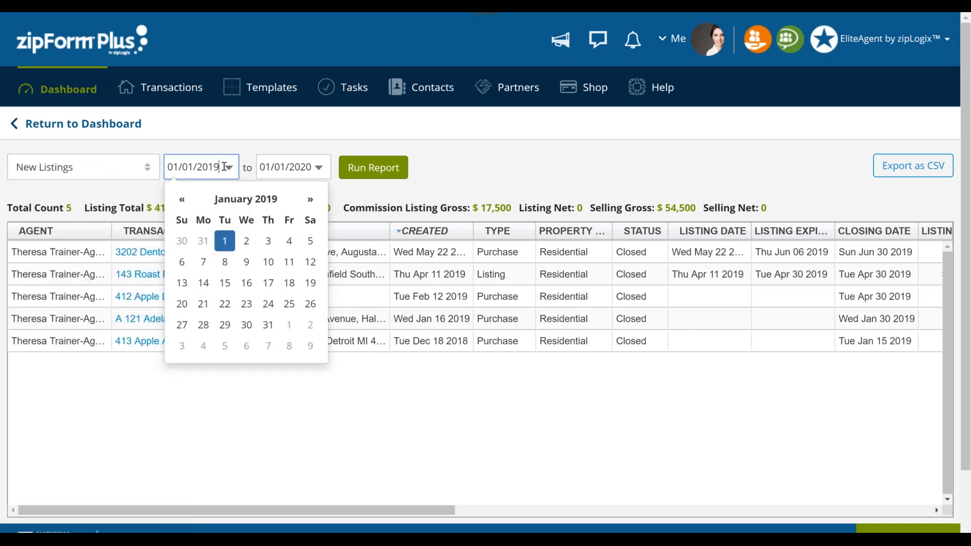
click(309, 200)
click(310, 199)
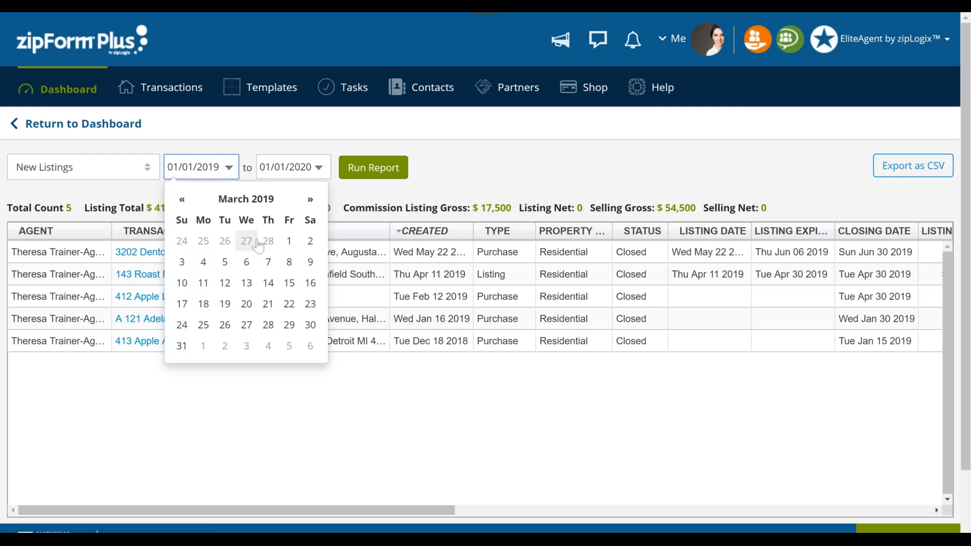
click(288, 241)
click(374, 168)
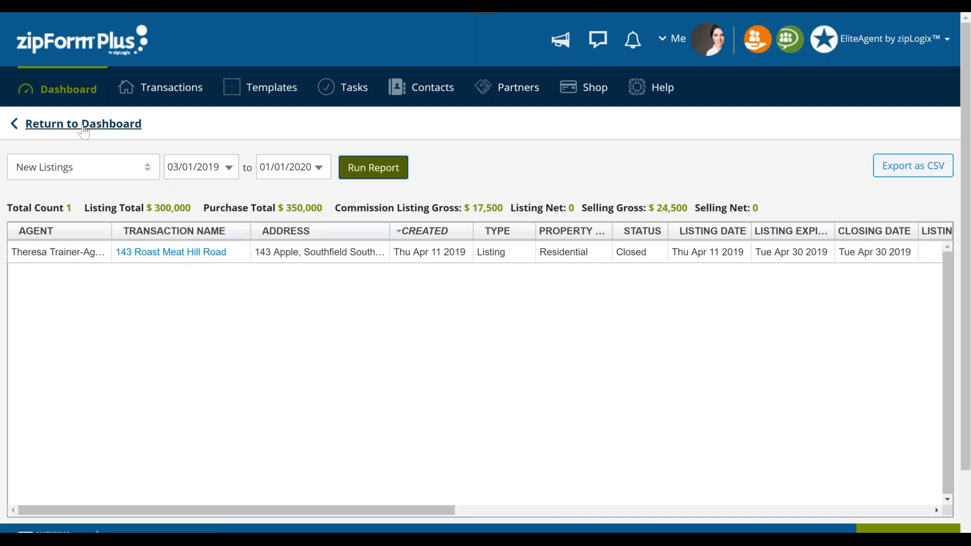
- Open the Roast Meat Hill Road transaction from the report, and return to the dashboard to review its overview figures
click(174, 256)
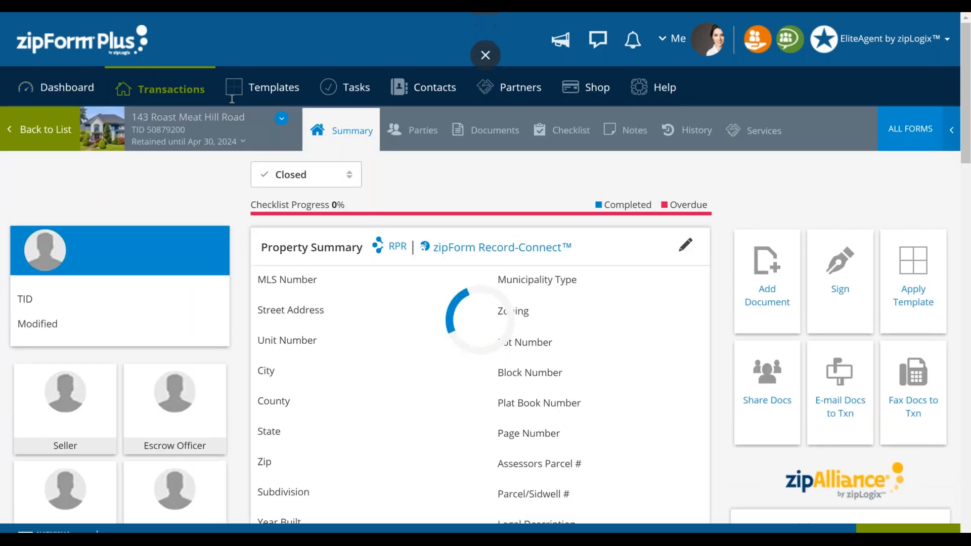
click(61, 94)
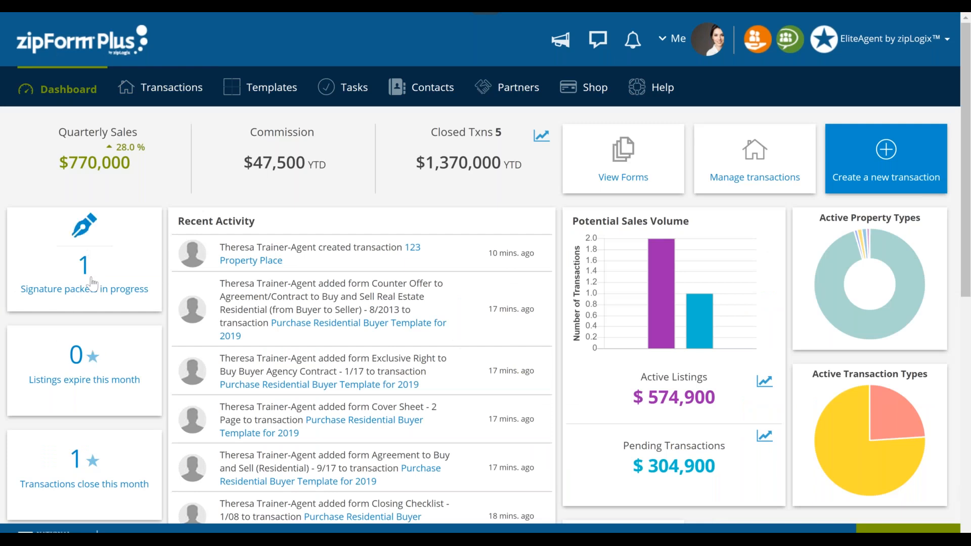
scroll(124, 209, down, 1)
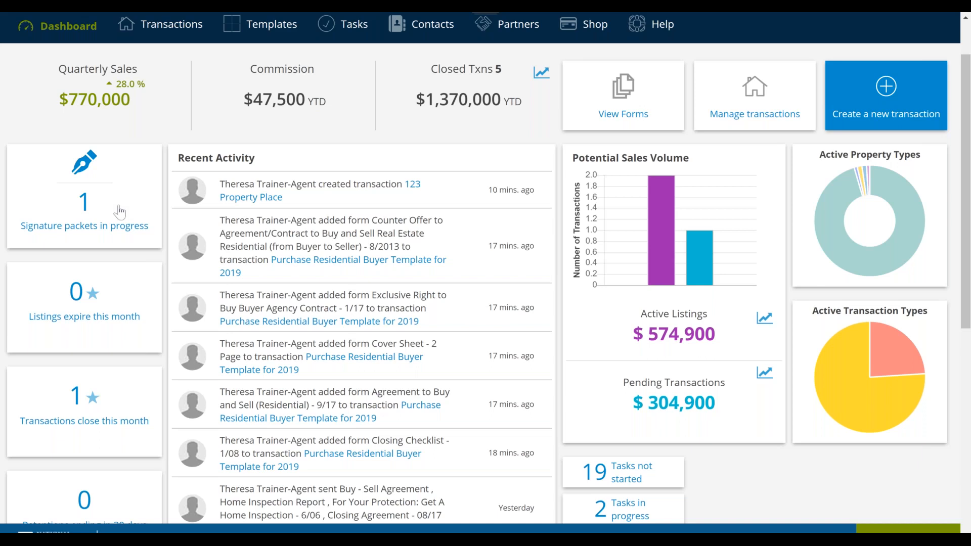
key(ctrl)
scroll(485, 273, up, 2)
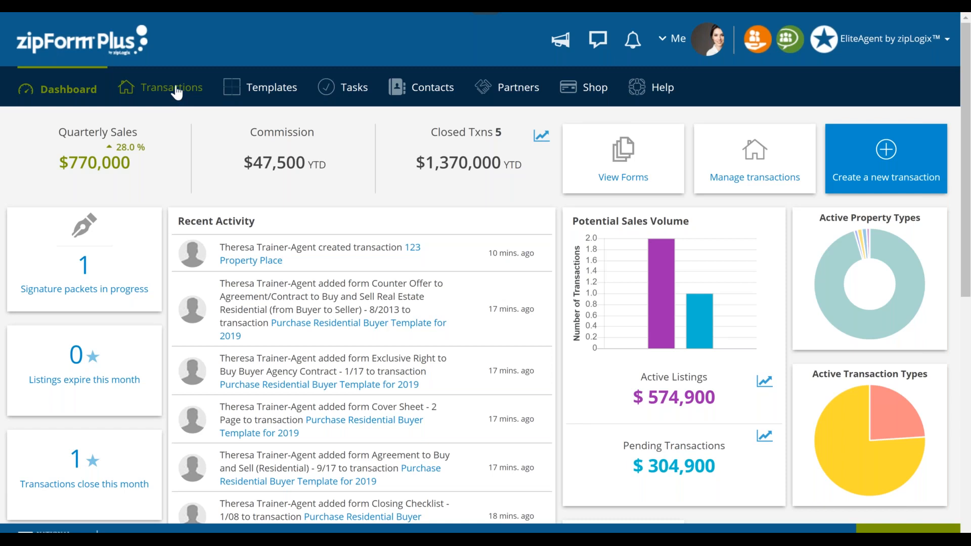
- Open the Roast Meat Hill Road listing from the transaction list and change its status to Active
click(177, 91)
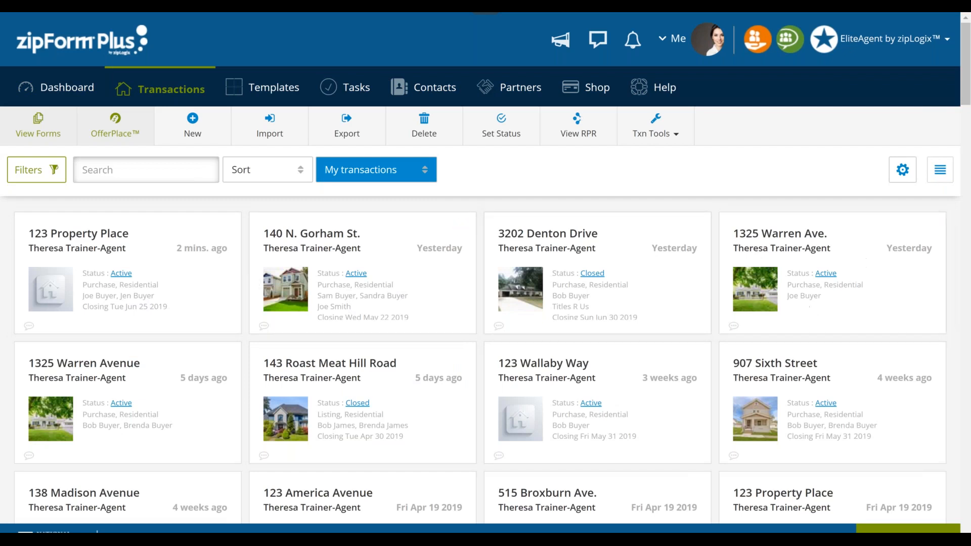
click(383, 425)
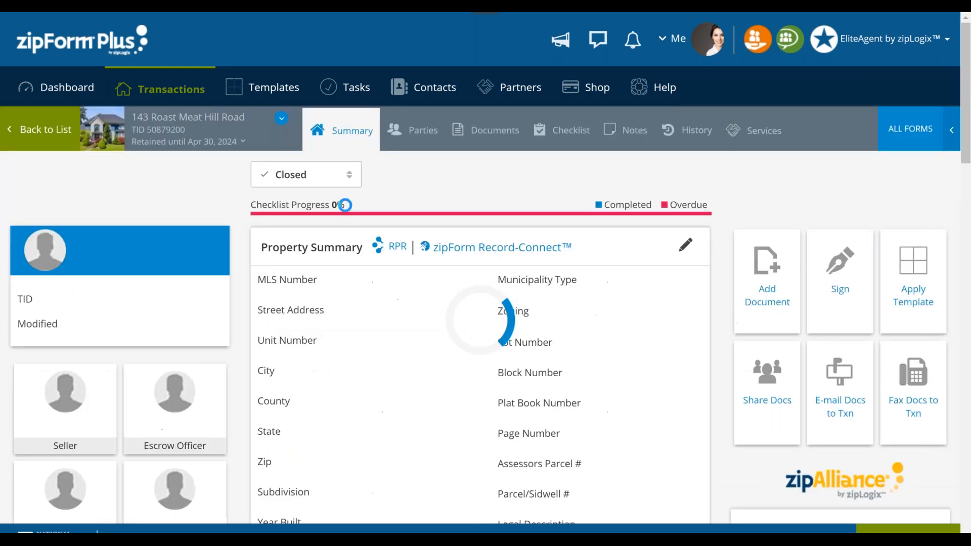
click(329, 174)
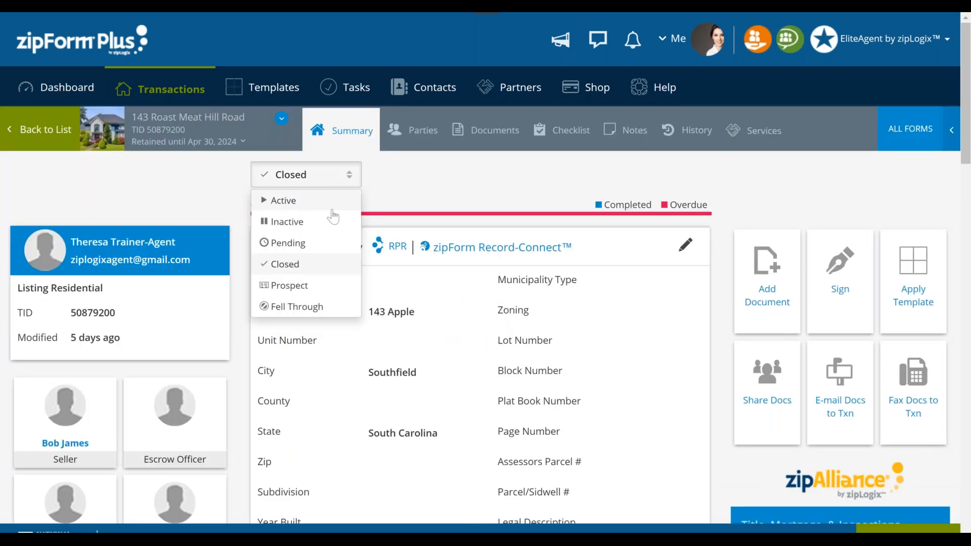
click(332, 209)
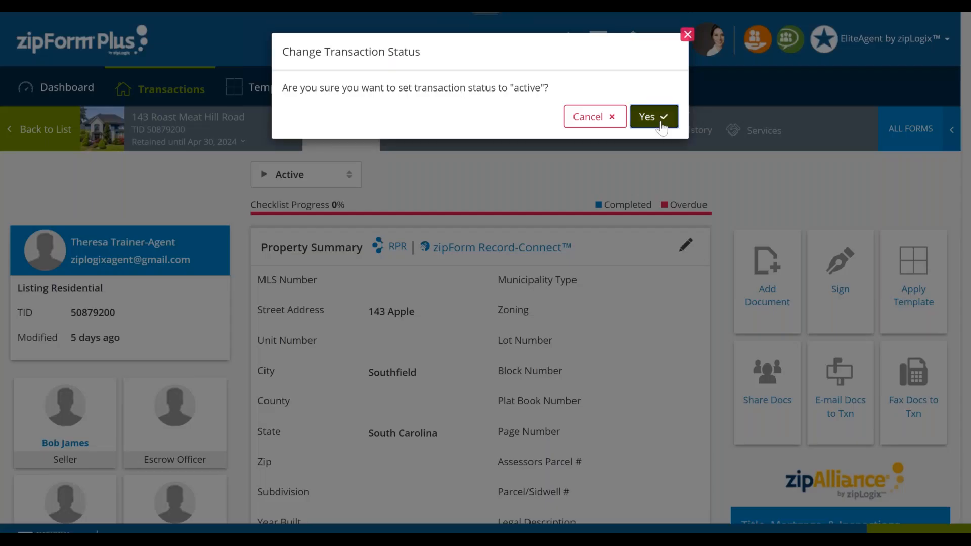
click(656, 116)
- Set the Listing Expiration Date in the Listing Summary to June 26, 2019 and save it
scroll(570, 408, down, 8)
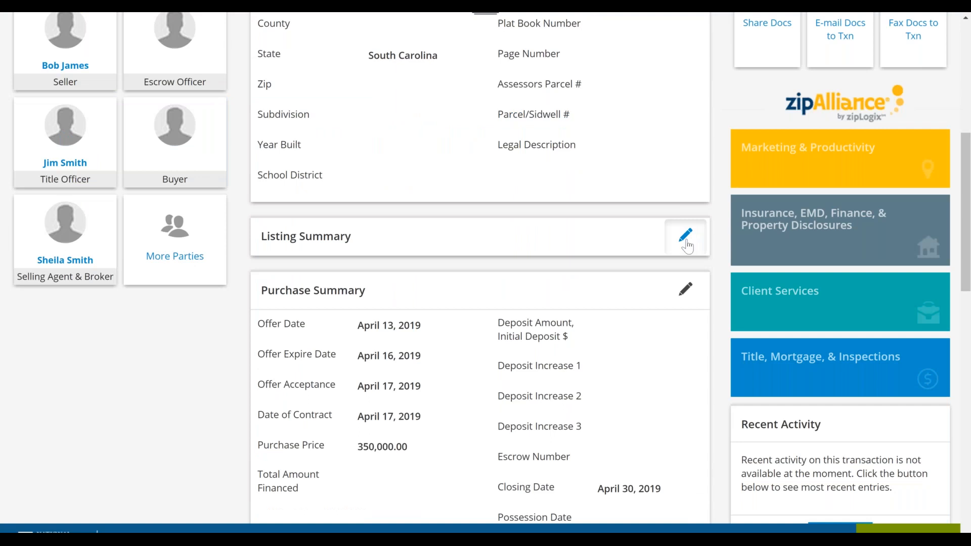
click(686, 236)
click(405, 311)
click(500, 129)
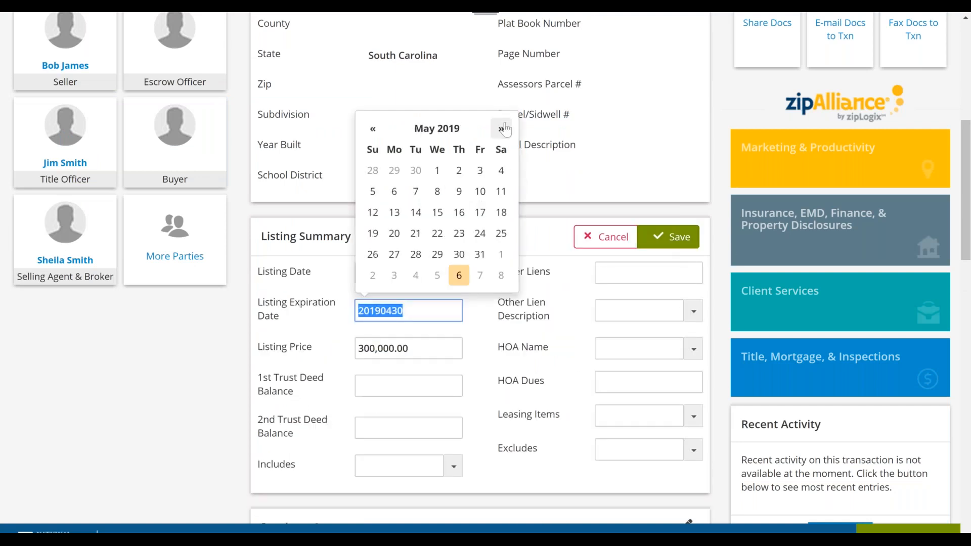
click(501, 128)
click(437, 254)
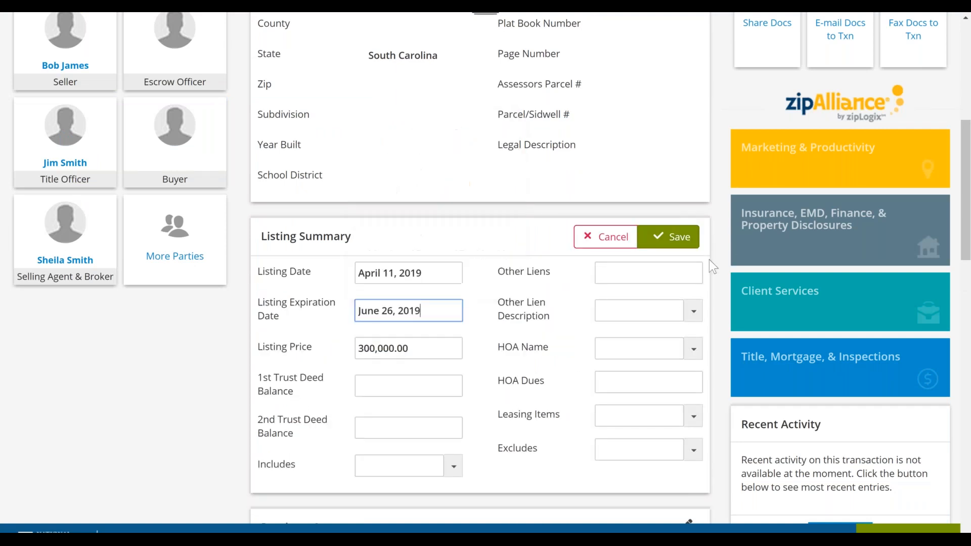
click(668, 237)
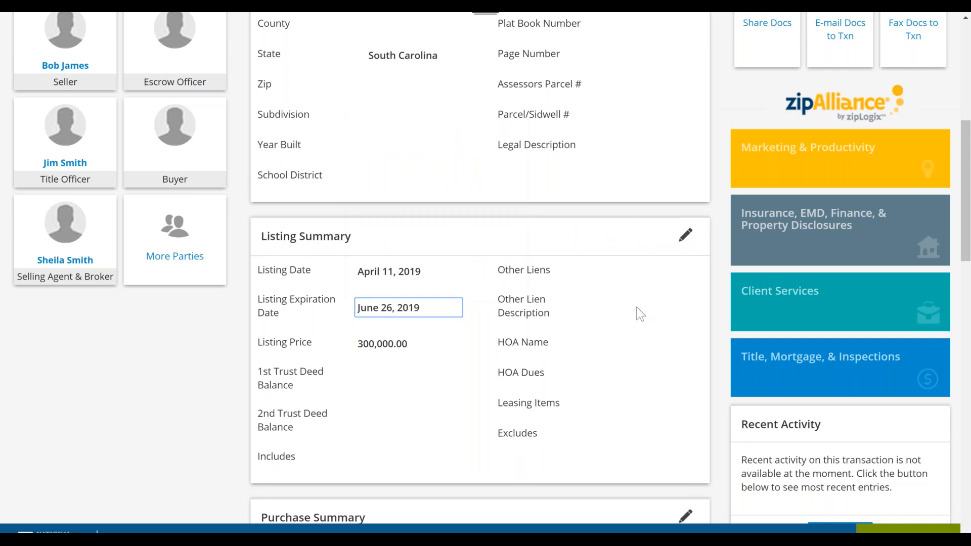
- View the report of listings expiring this month from the dashboard, and return to the dashboard
scroll(636, 307, up, 7)
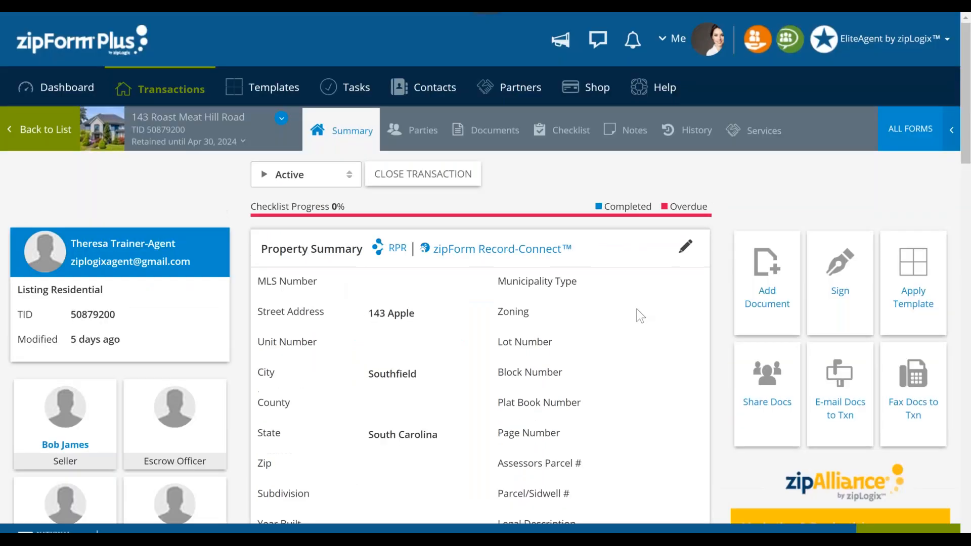
click(81, 91)
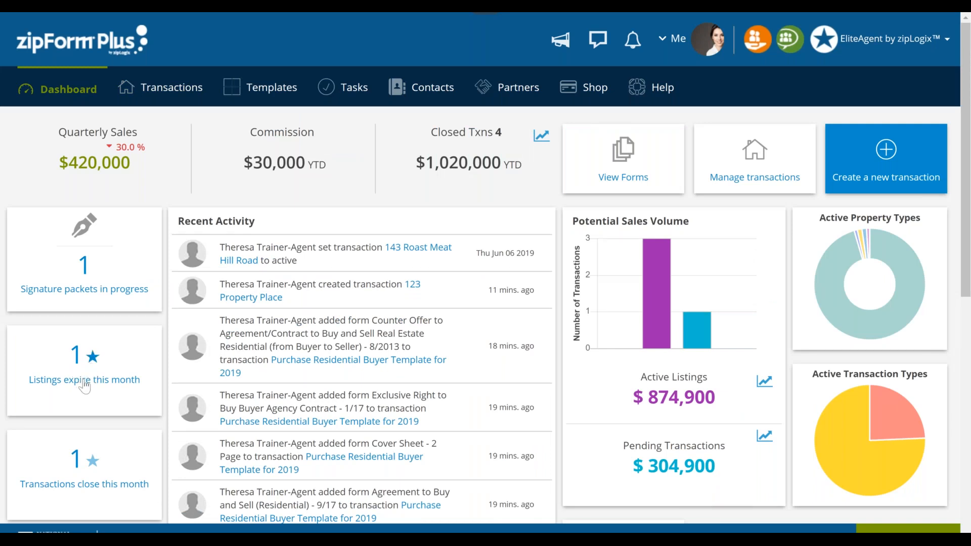
click(85, 381)
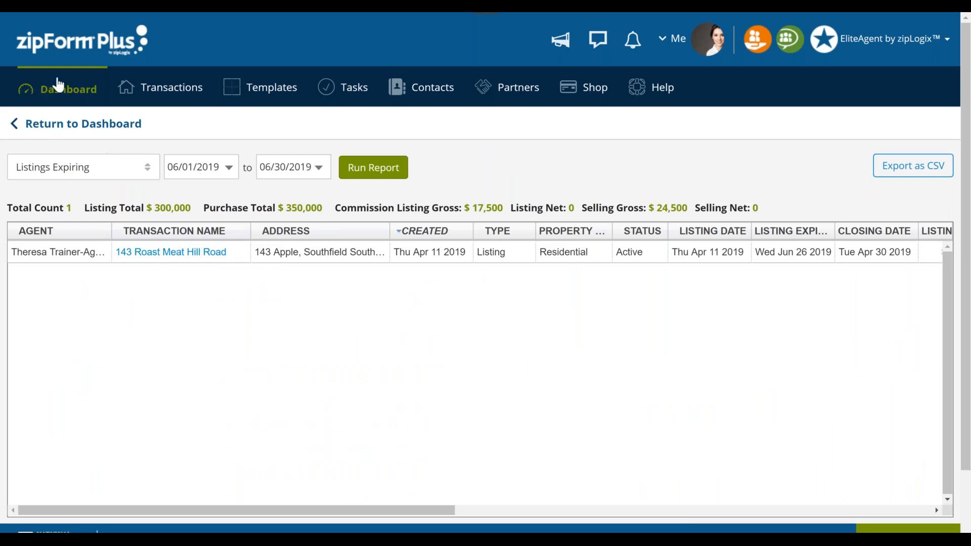
click(84, 124)
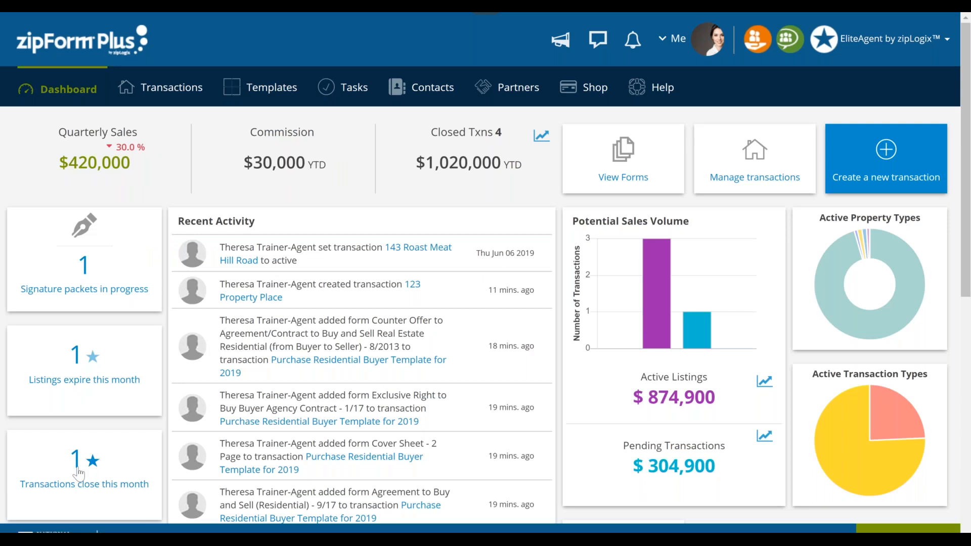
- View the report of transactions closing this month, and return to the dashboard
click(103, 484)
click(103, 485)
click(90, 487)
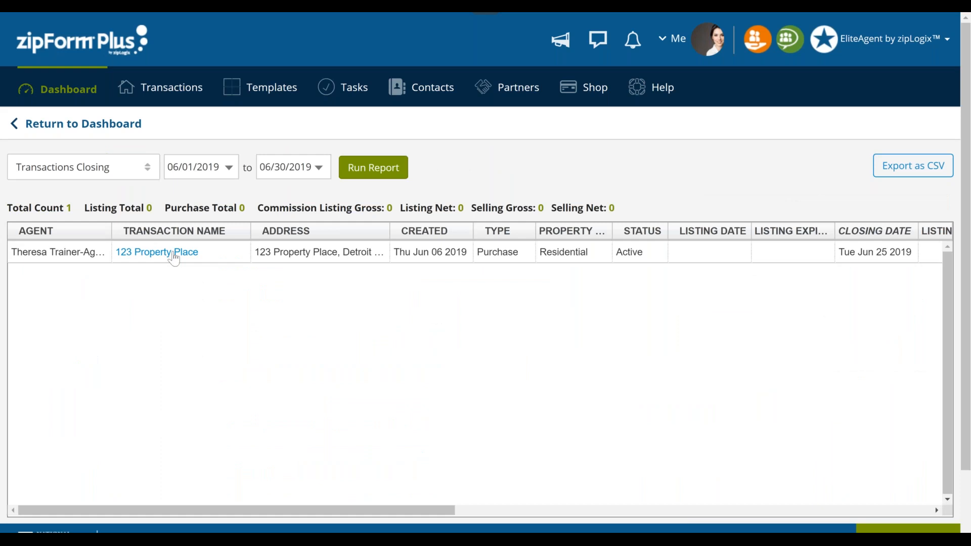
click(92, 132)
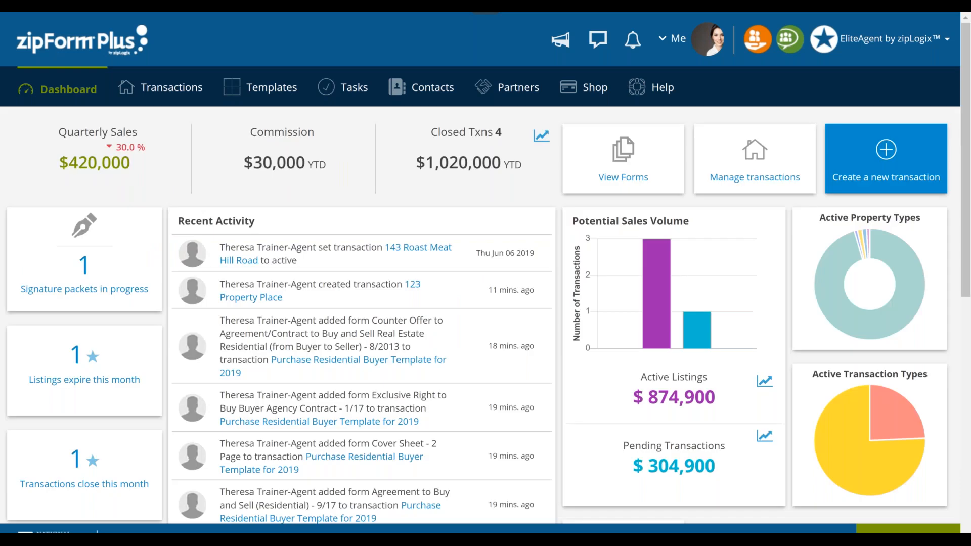
- View the transactions whose retention ends in 30 days, and return to the dashboard
scroll(485, 268, down, 1)
scroll(83, 431, down, 2)
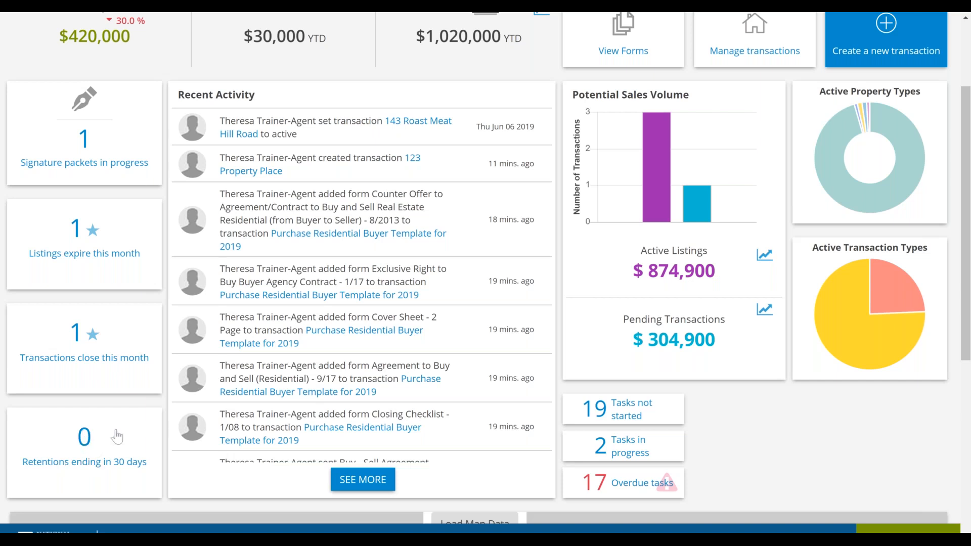
click(91, 451)
click(82, 438)
click(82, 438)
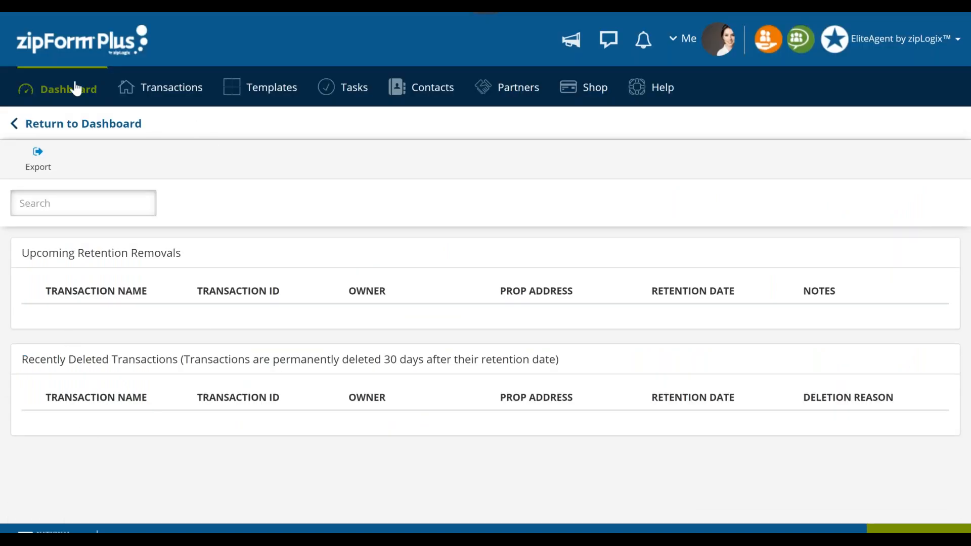
click(77, 125)
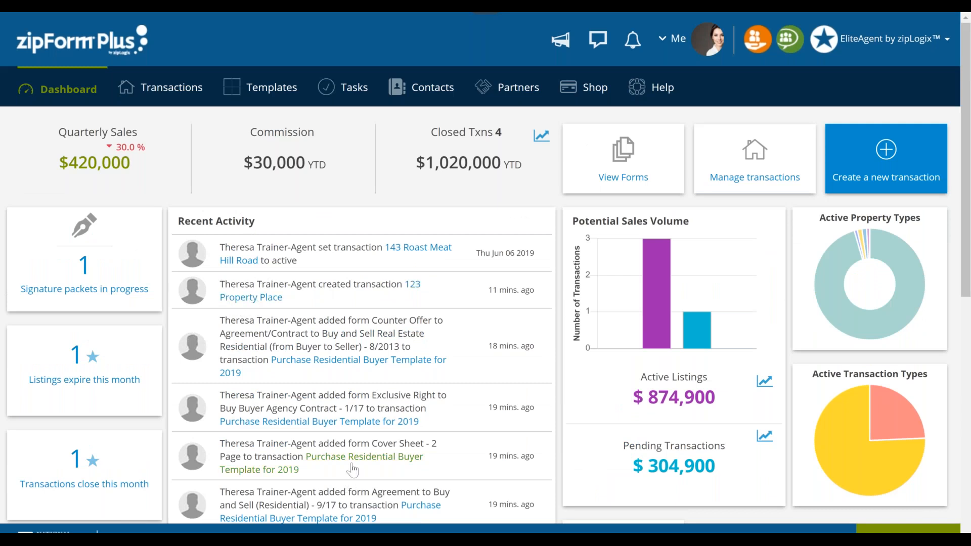
- Expand the Recent Activity feed, browse its older entries and open the Sixth Street transaction from it
scroll(353, 471, down, 3)
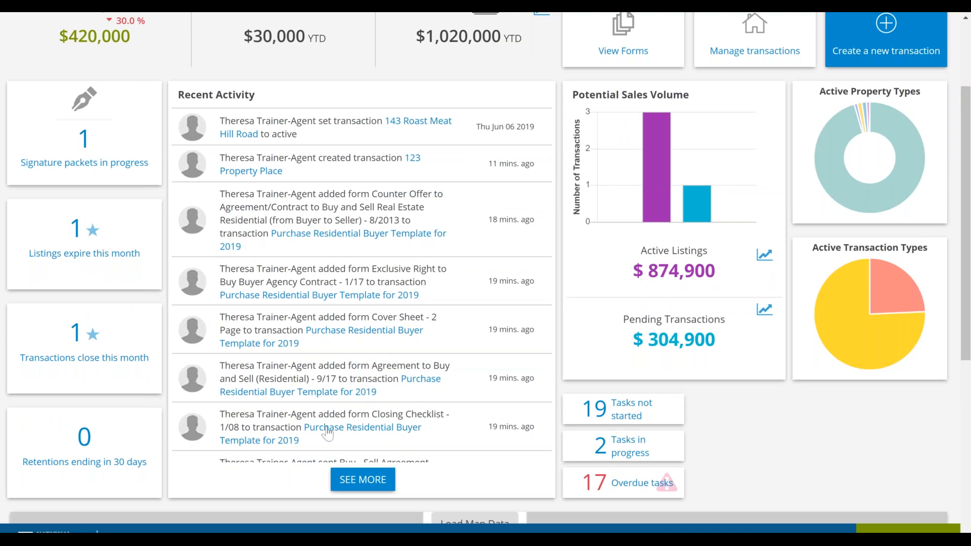
scroll(302, 434, down, 1)
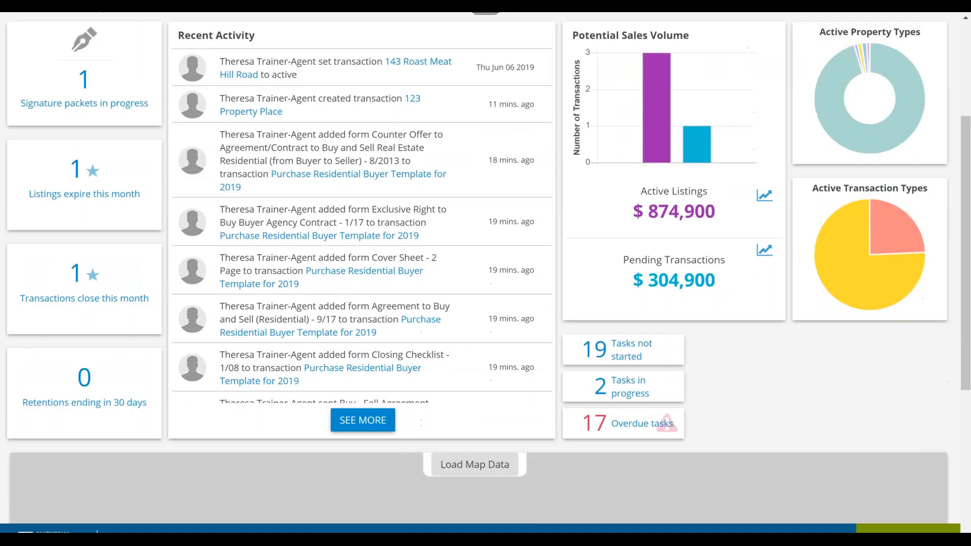
click(363, 418)
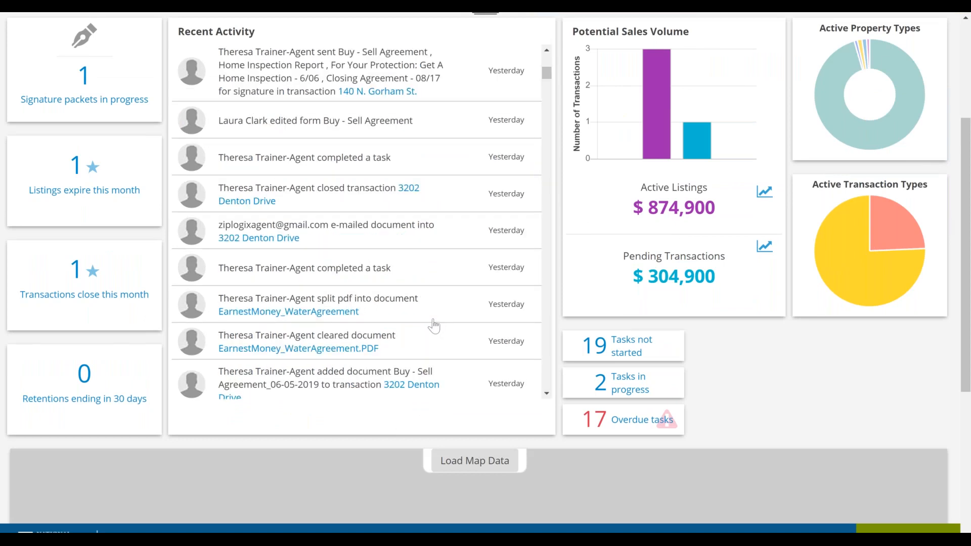
scroll(433, 326, down, 15)
scroll(424, 327, down, 15)
scroll(424, 322, down, 2)
scroll(565, 494, up, 4)
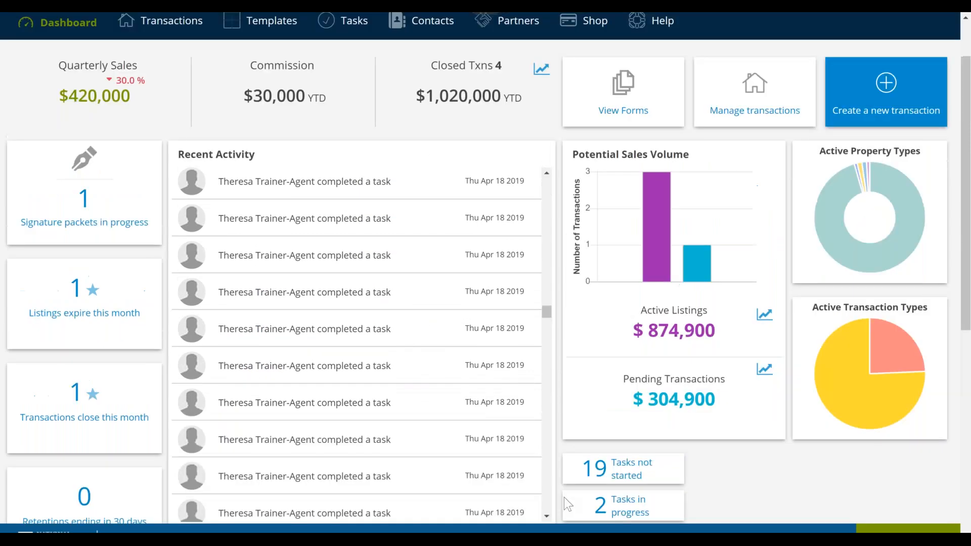
scroll(317, 431, down, 1)
scroll(318, 431, up, 6)
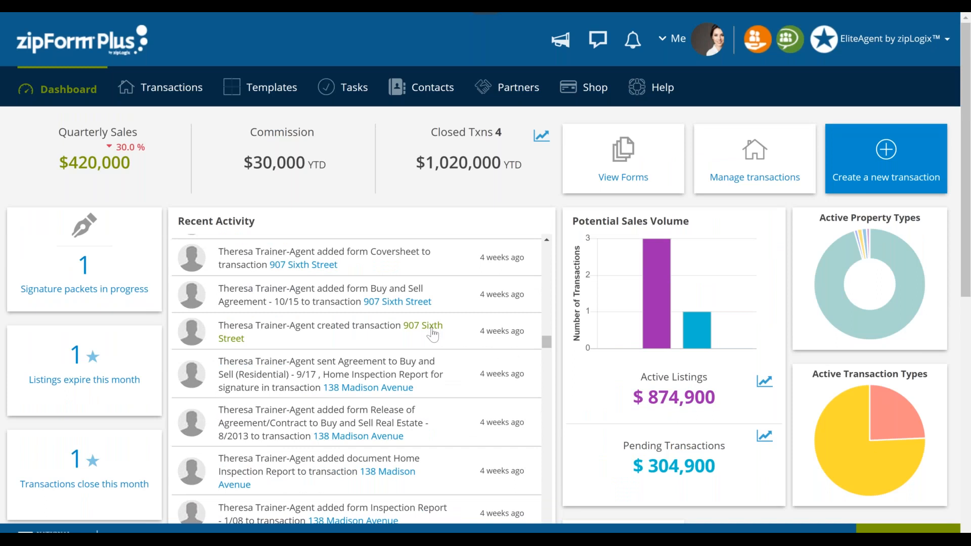
click(419, 330)
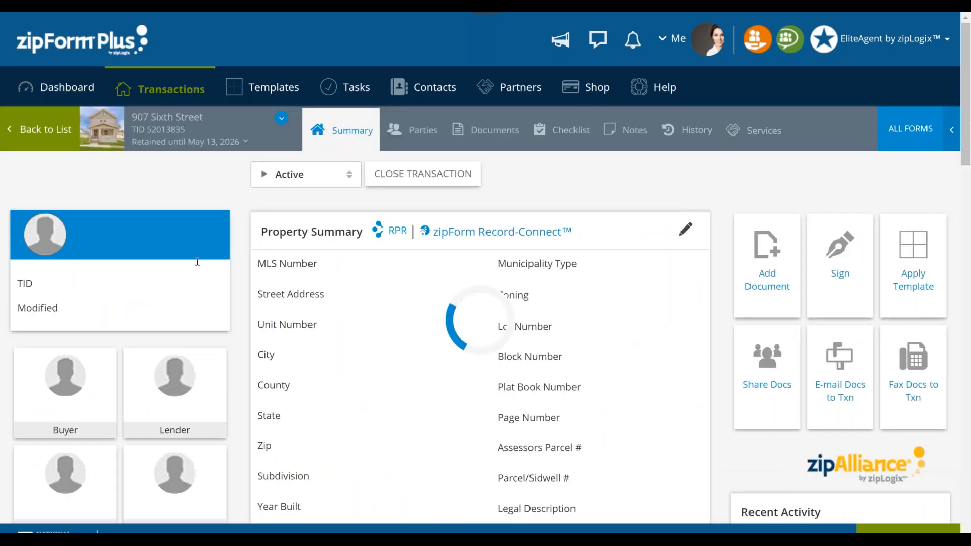
- Return to the dashboard and inspect the Potential Sales Volume, Active Property Types and Active Transaction Types charts, closing Guided Help
click(67, 99)
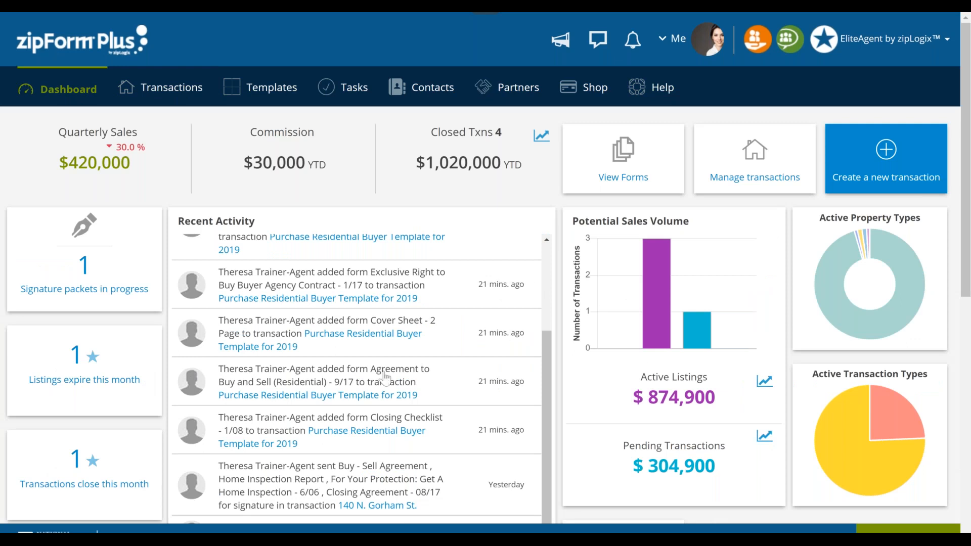
mouse_move(653, 348)
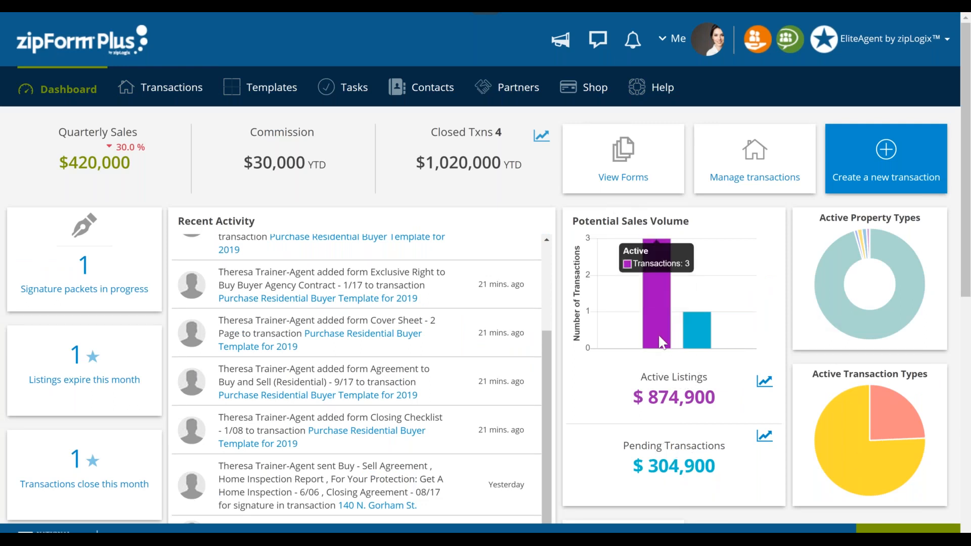
mouse_move(869, 254)
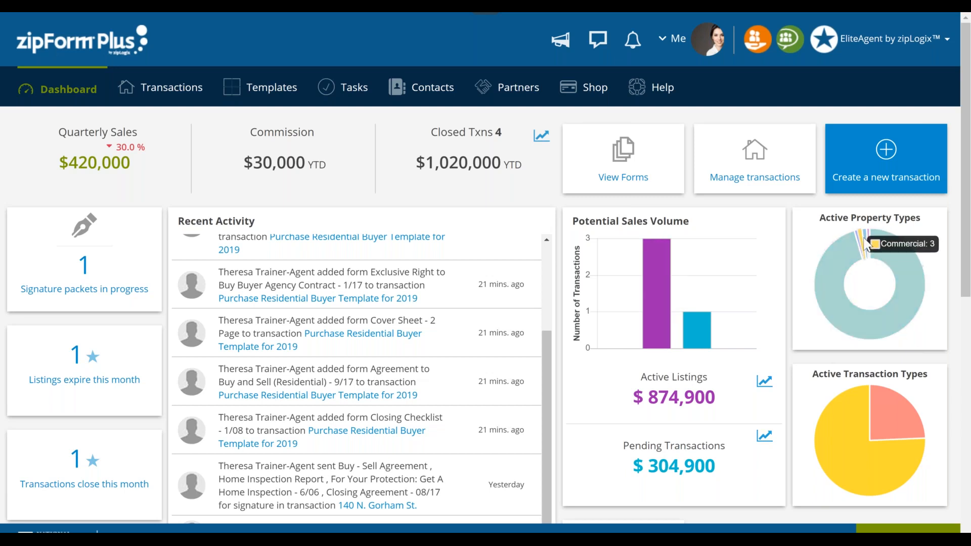
mouse_move(875, 421)
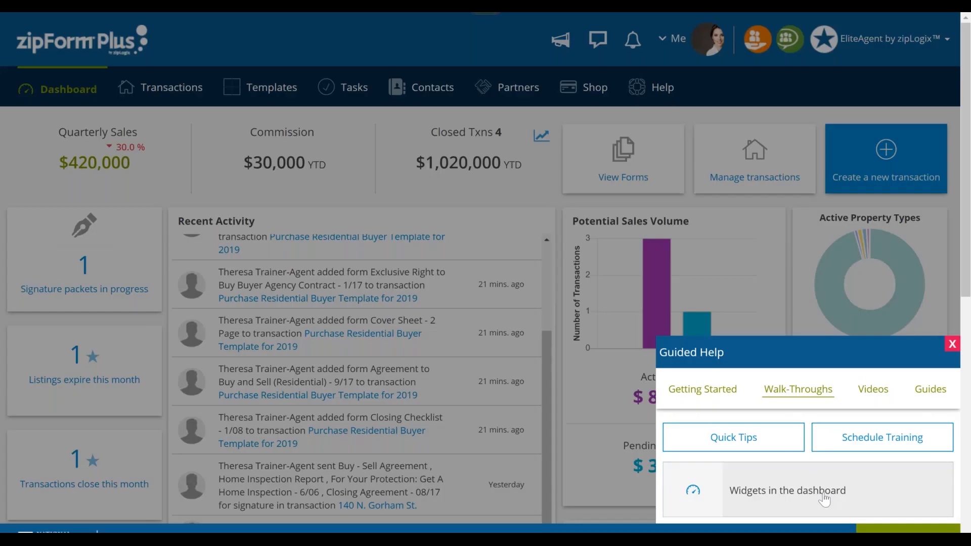
click(951, 346)
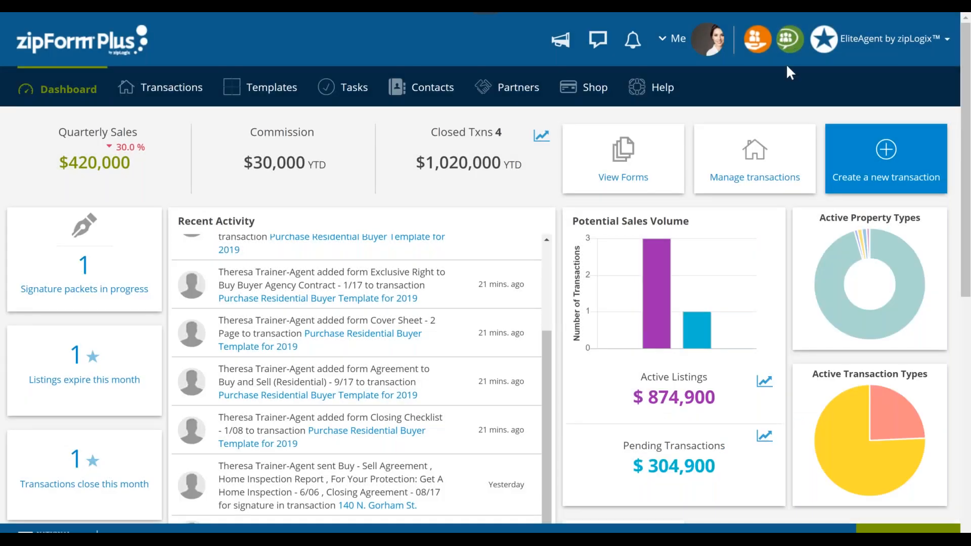